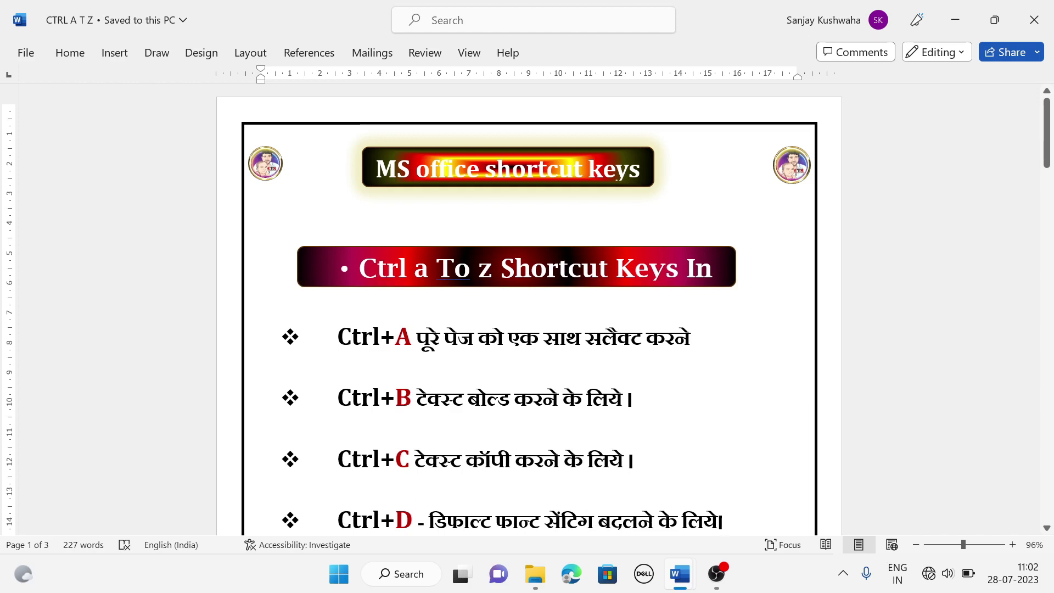
Select the whole CTRL A T Z shortcut document with Ctrl+A
scroll(527, 307, down, 1)
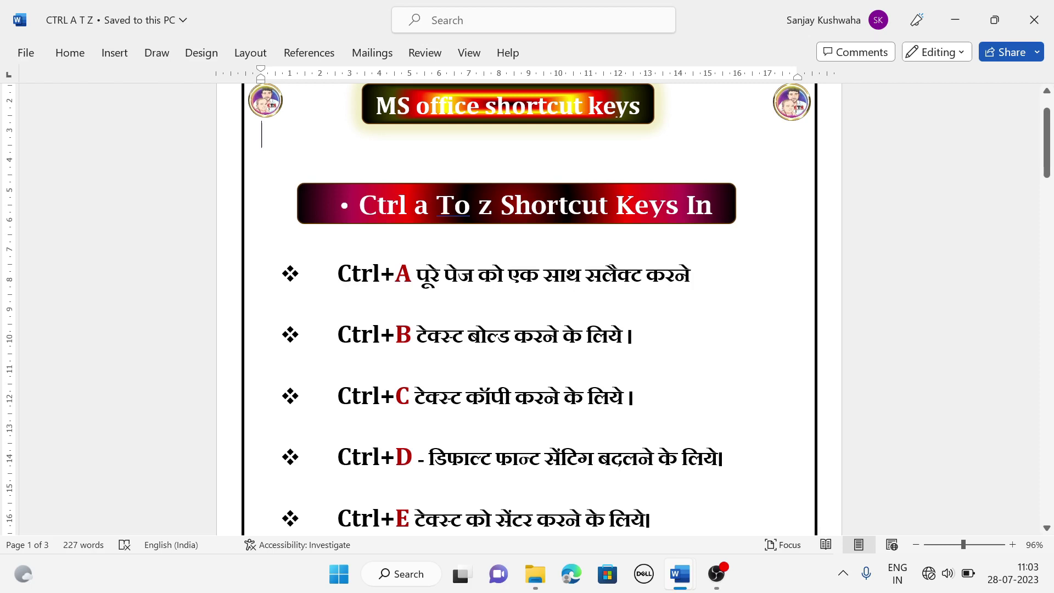
key(ctrl+a)
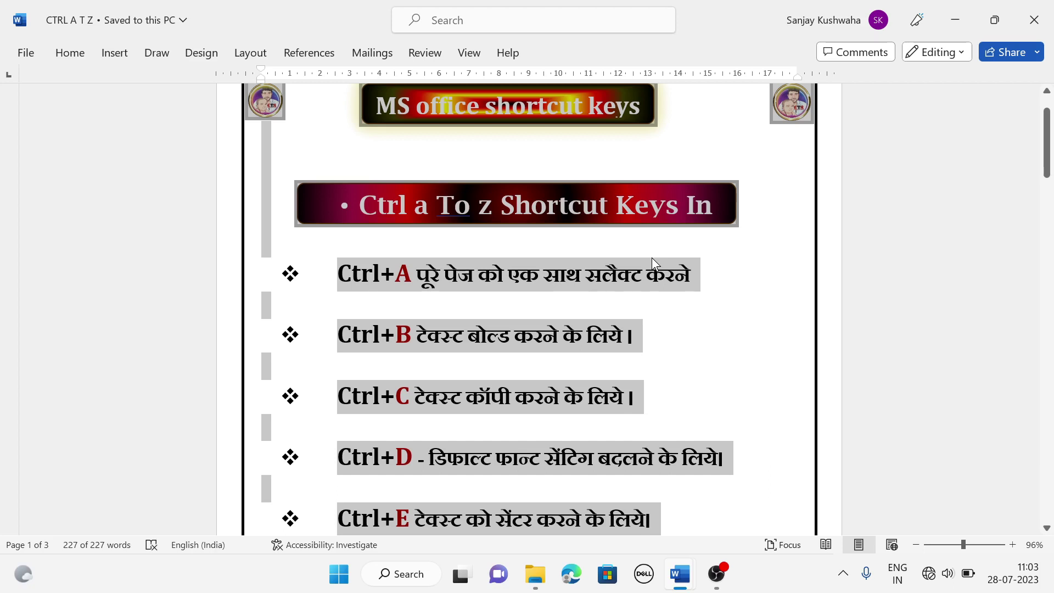
Switch to Document1, select all its sample text with Ctrl+A, deselect, and toggle windows back to it
click(727, 256)
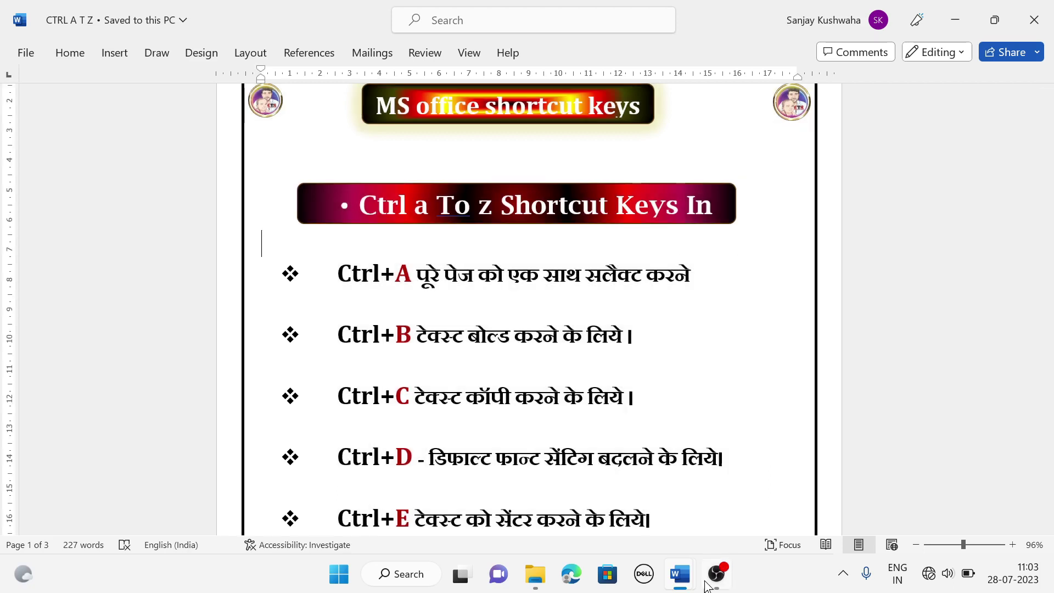
mouse_move(680, 574)
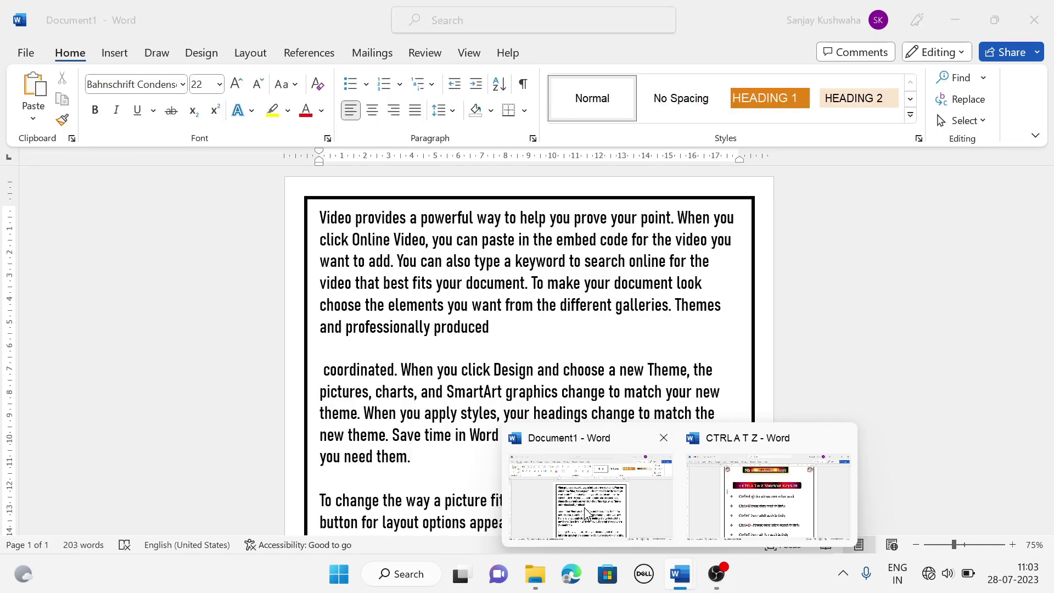
click(586, 512)
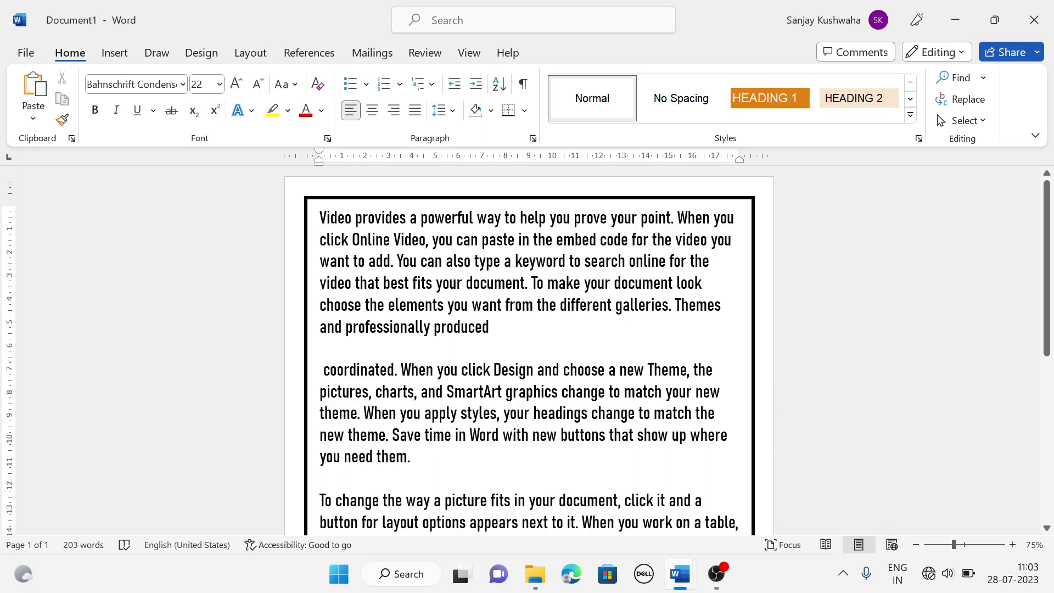
key(ctrl+a)
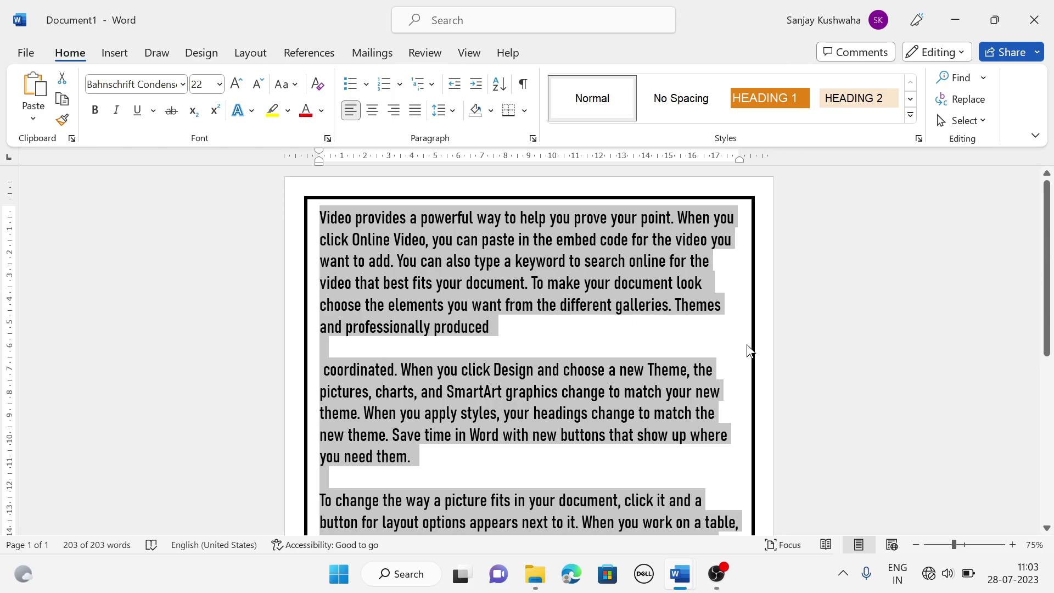
click(719, 322)
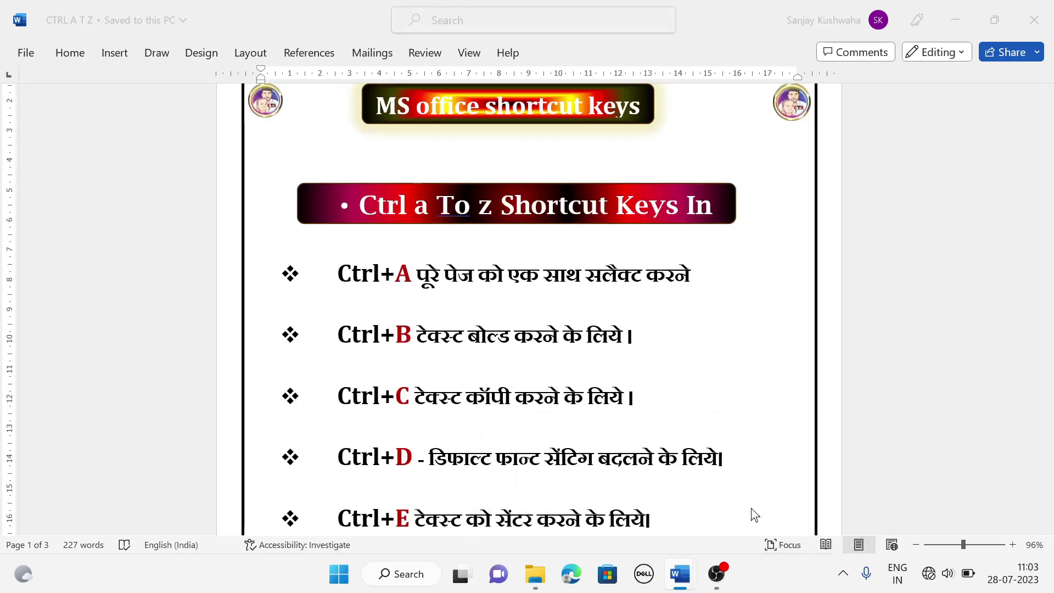
mouse_move(679, 574)
click(754, 513)
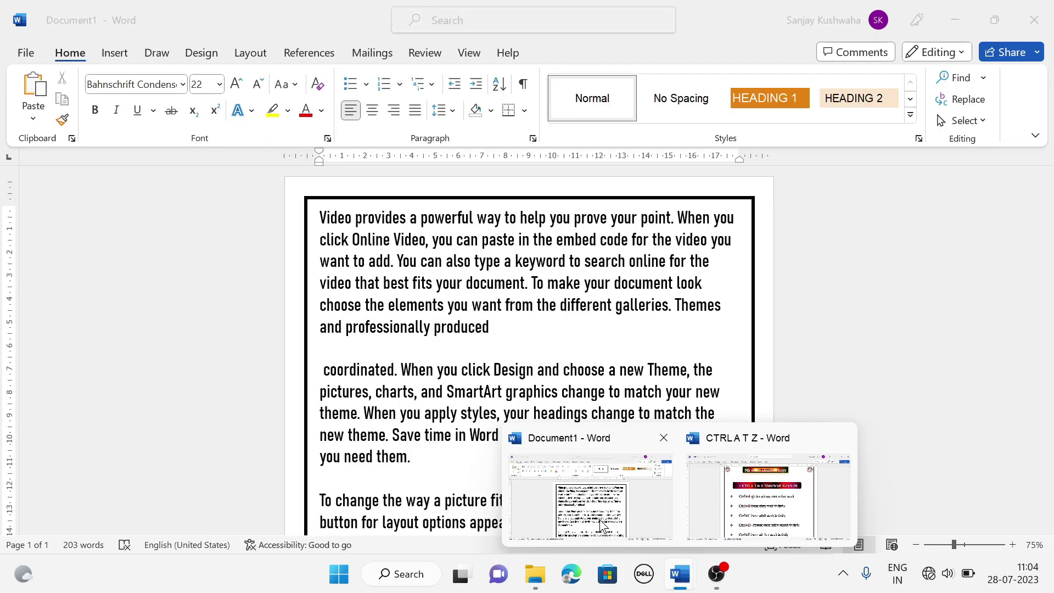
click(601, 524)
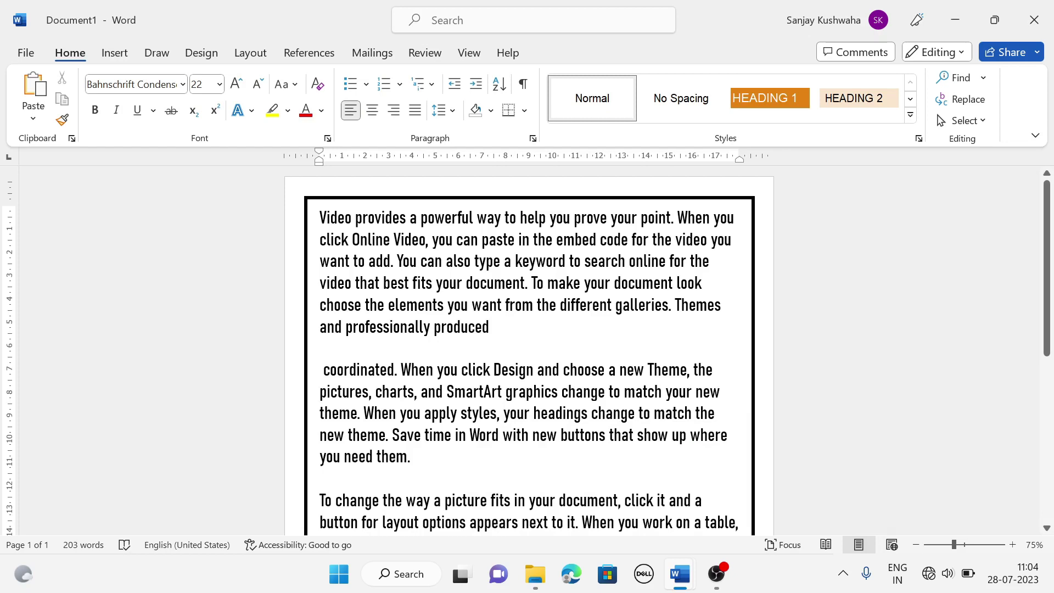
Select all of Document1's text and bold it with Ctrl+B, toggling bold off and back on
key(ctrl+a)
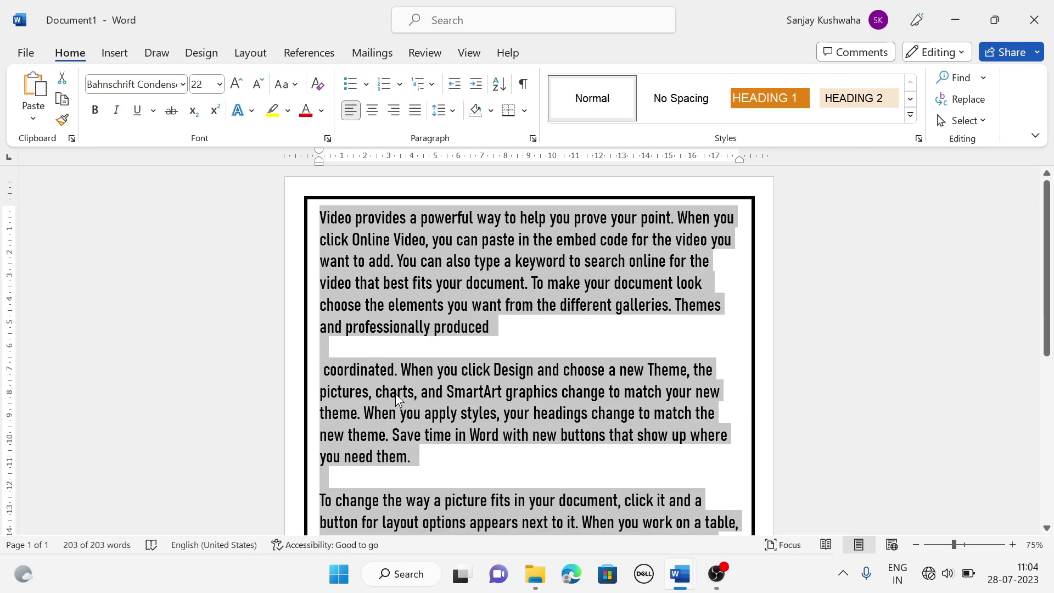
key(ctrl+b)
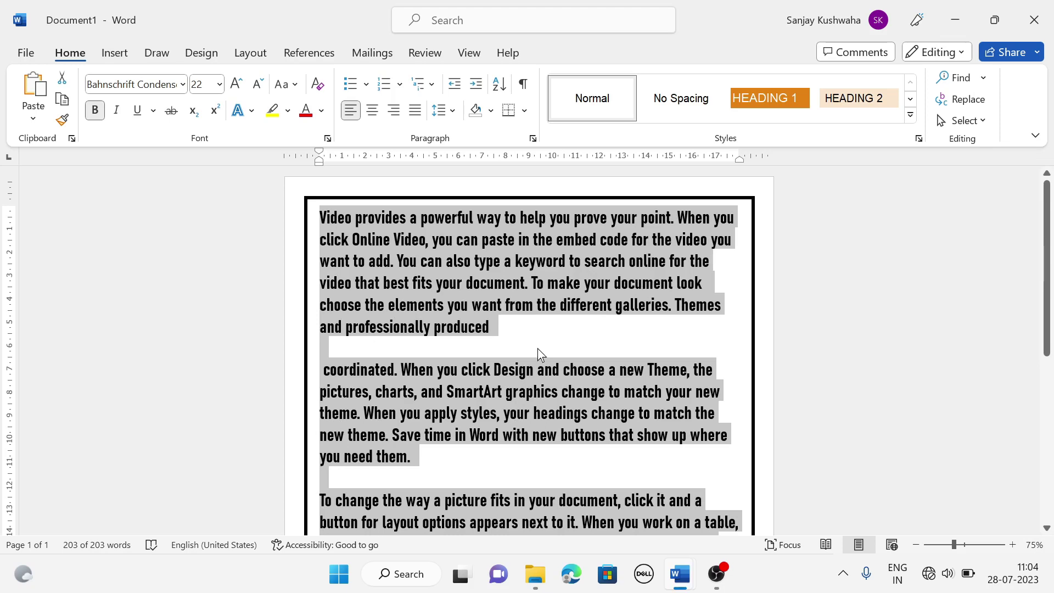
key(ctrl+b)
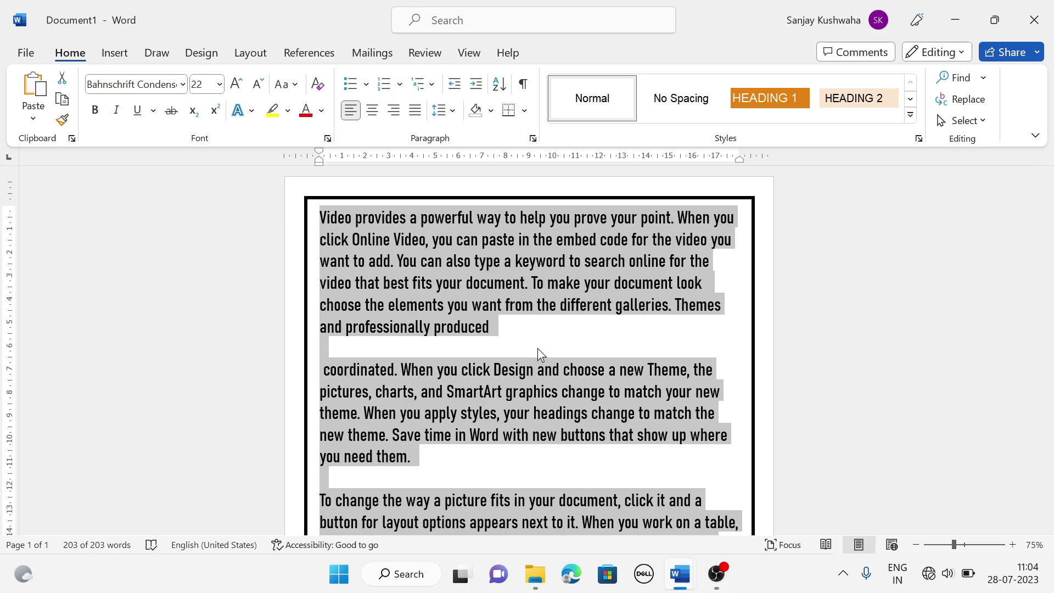
key(ctrl+b)
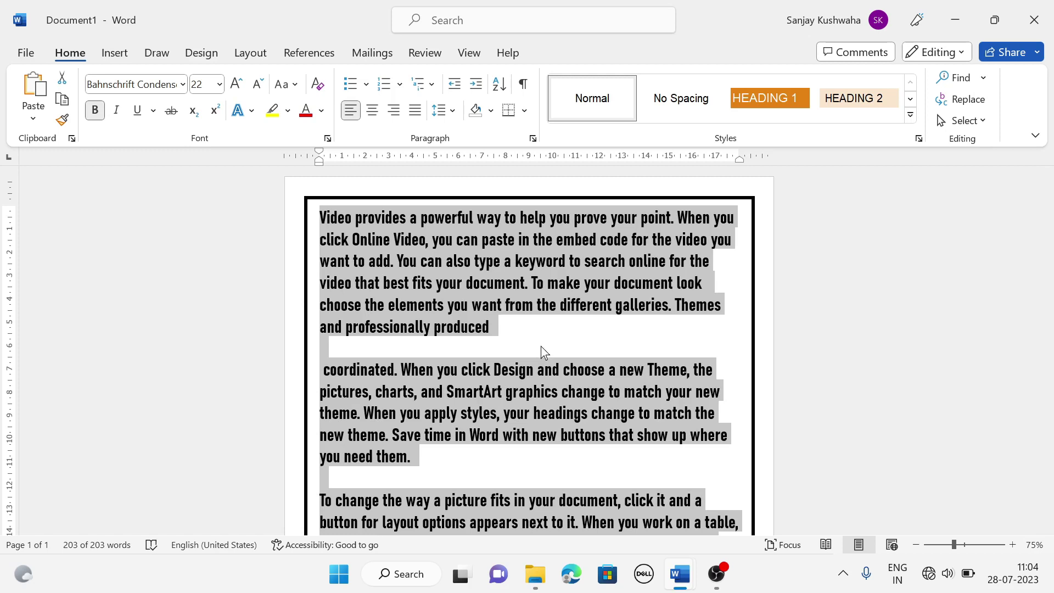
click(541, 346)
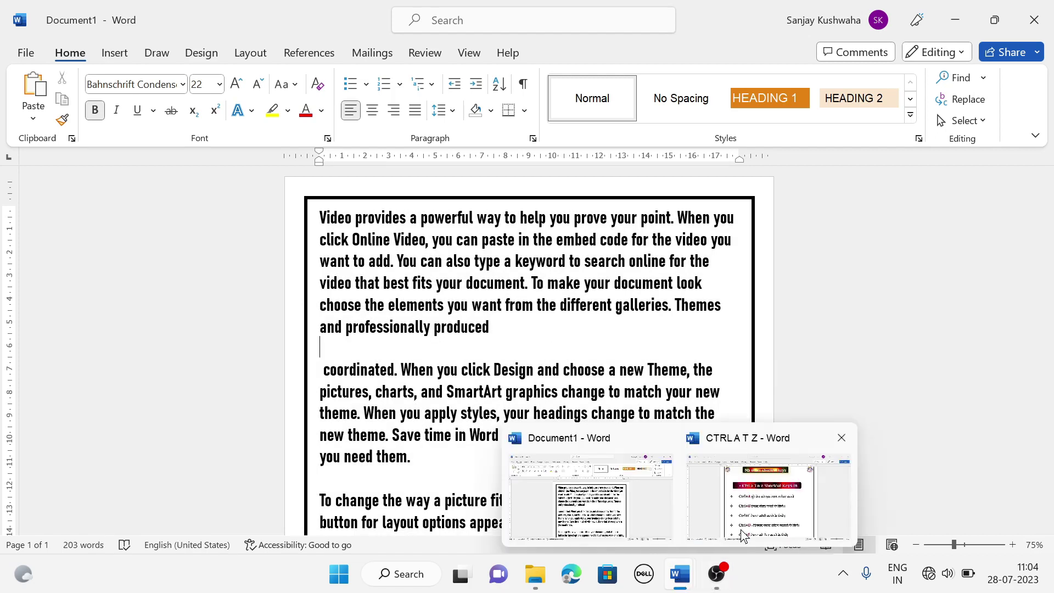
Select all sample text in Document1 and paste two copies on the empty last line
click(743, 535)
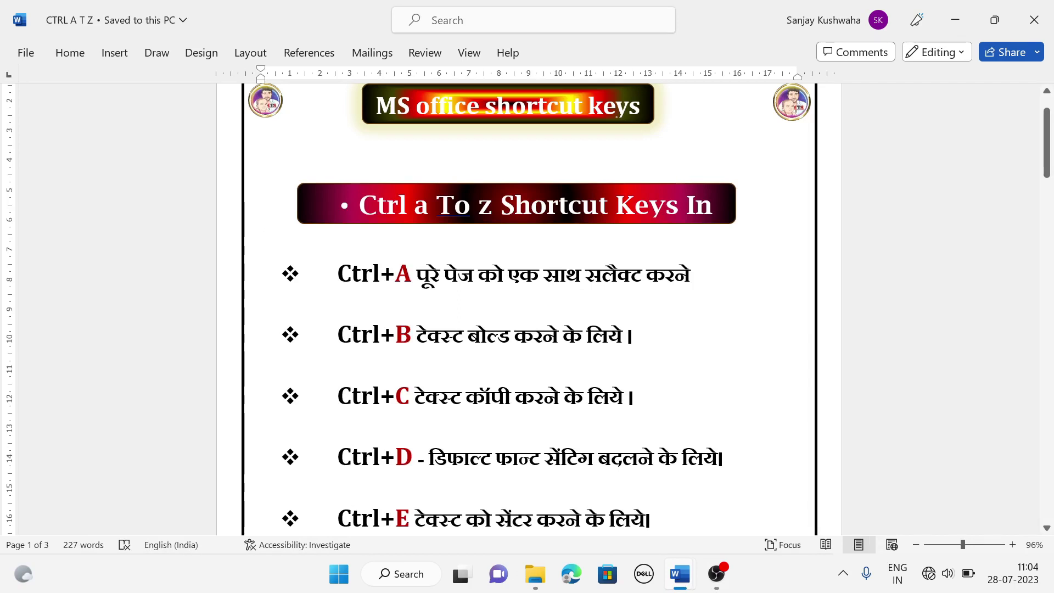
mouse_move(679, 574)
click(591, 516)
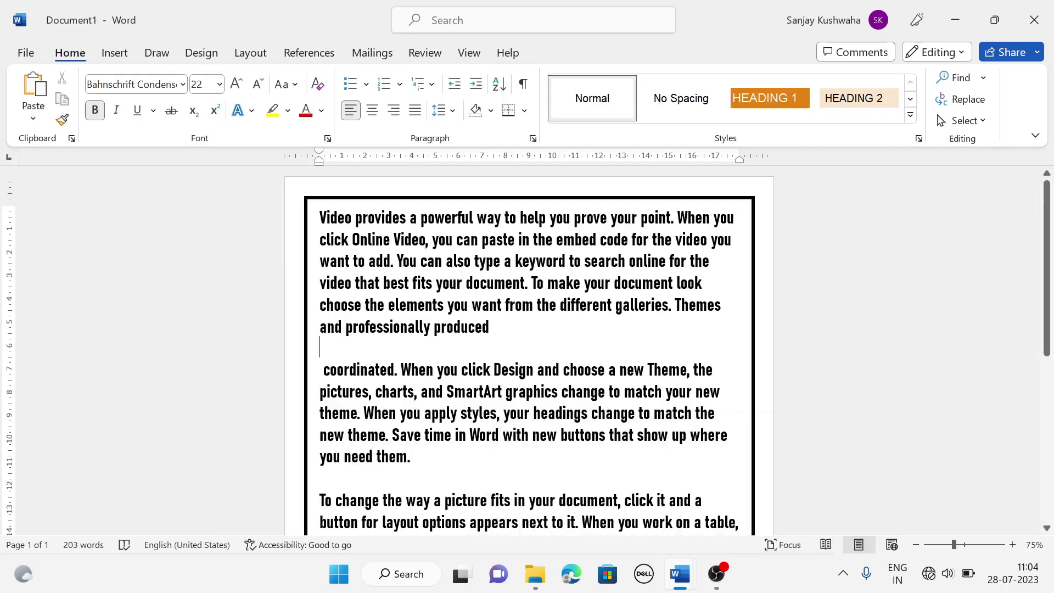
key(ctrl+a)
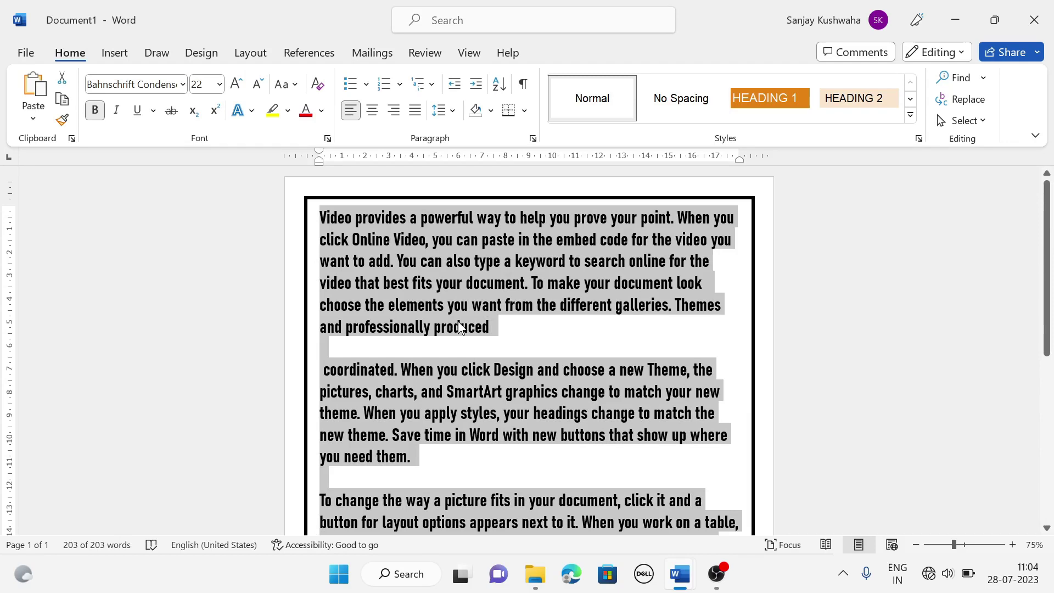
scroll(458, 321, down, 5)
scroll(458, 321, down, 1)
scroll(459, 321, down, 1)
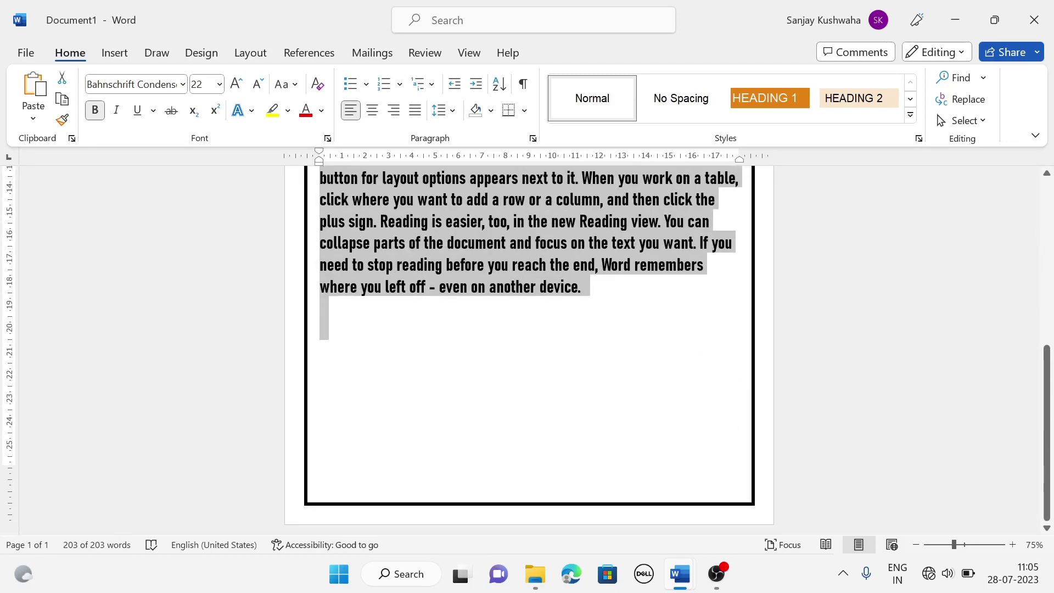
click(342, 351)
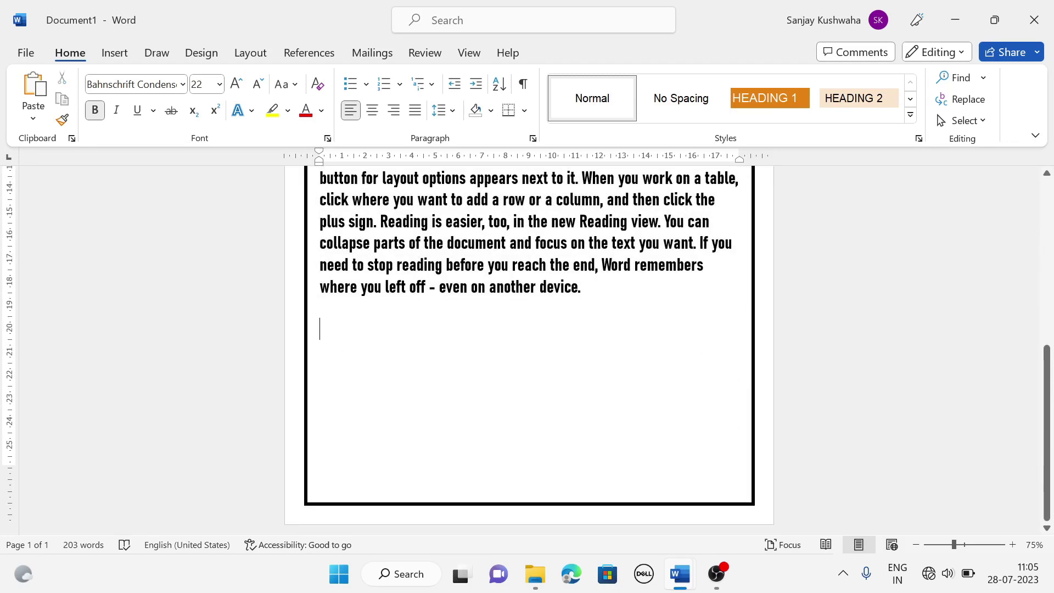
key(ctrl+v)
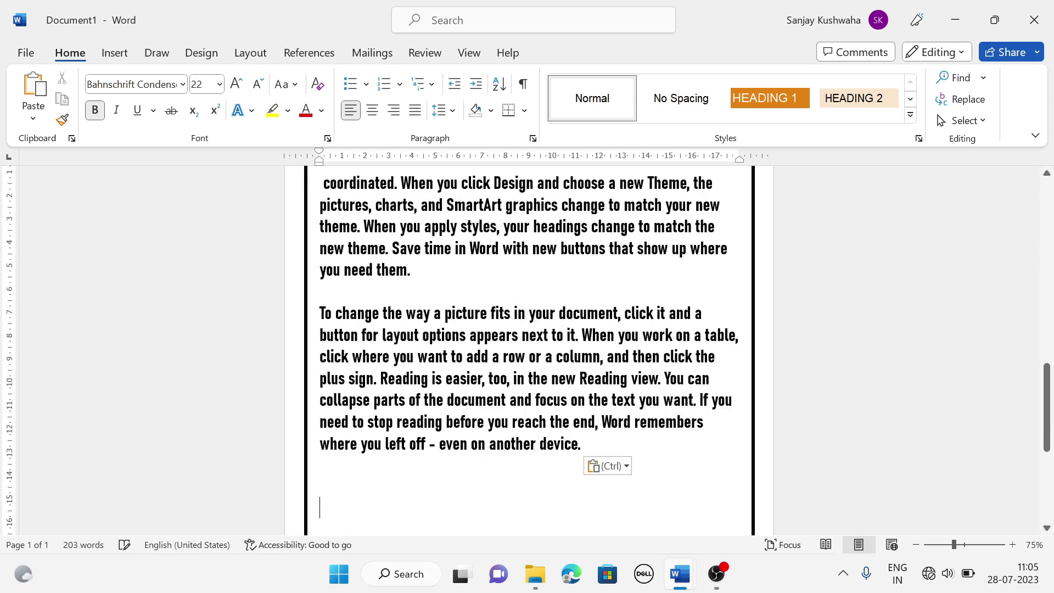
key(ctrl+v)
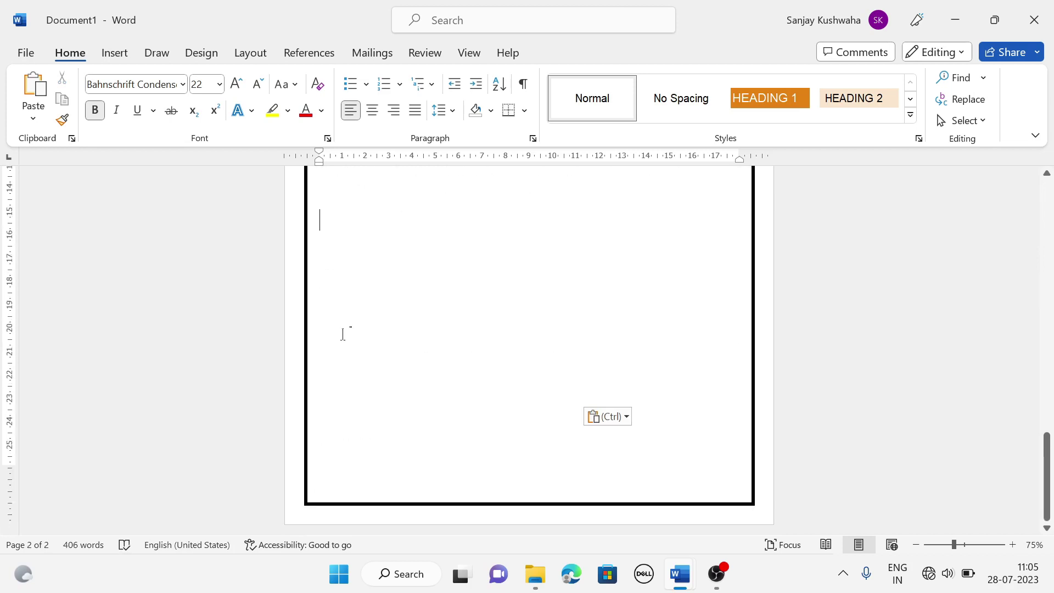
Review the duplicated text, then undo the paste with Ctrl+Z
scroll(527, 351, up, 2)
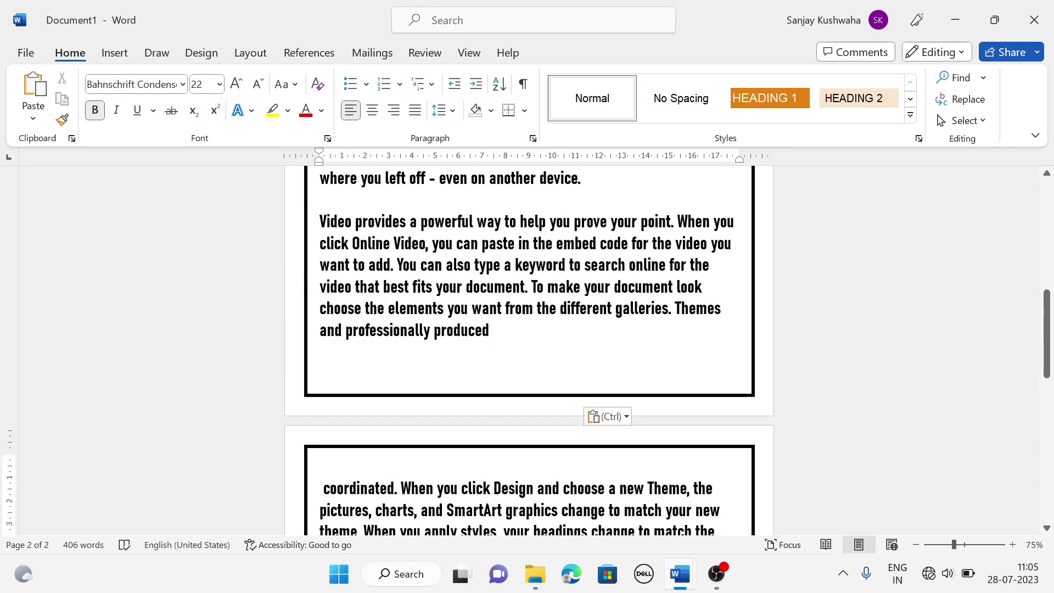
scroll(527, 351, up, 1)
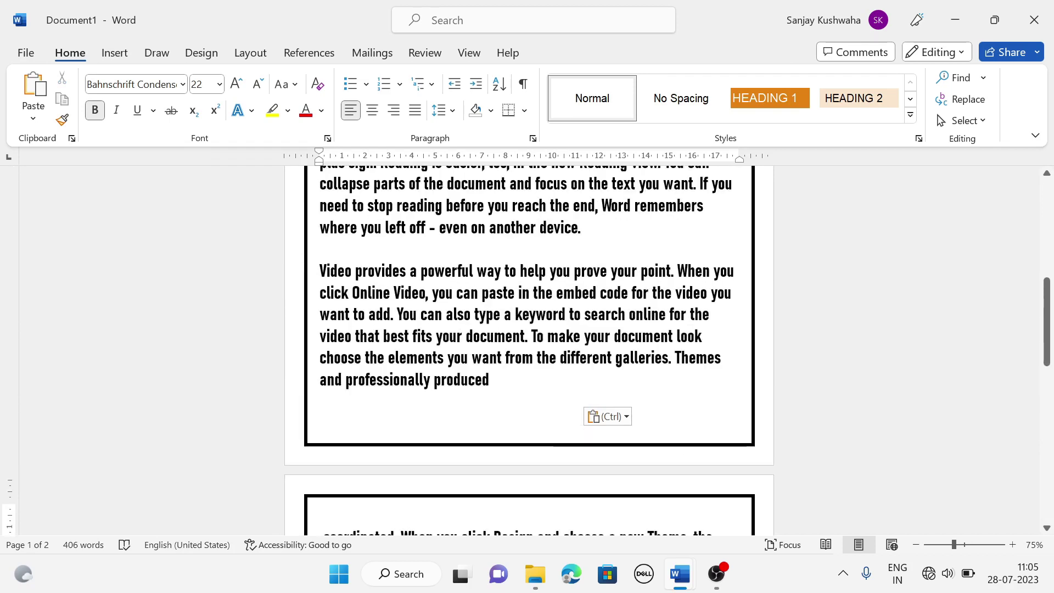
scroll(527, 351, up, 5)
scroll(527, 351, up, 2)
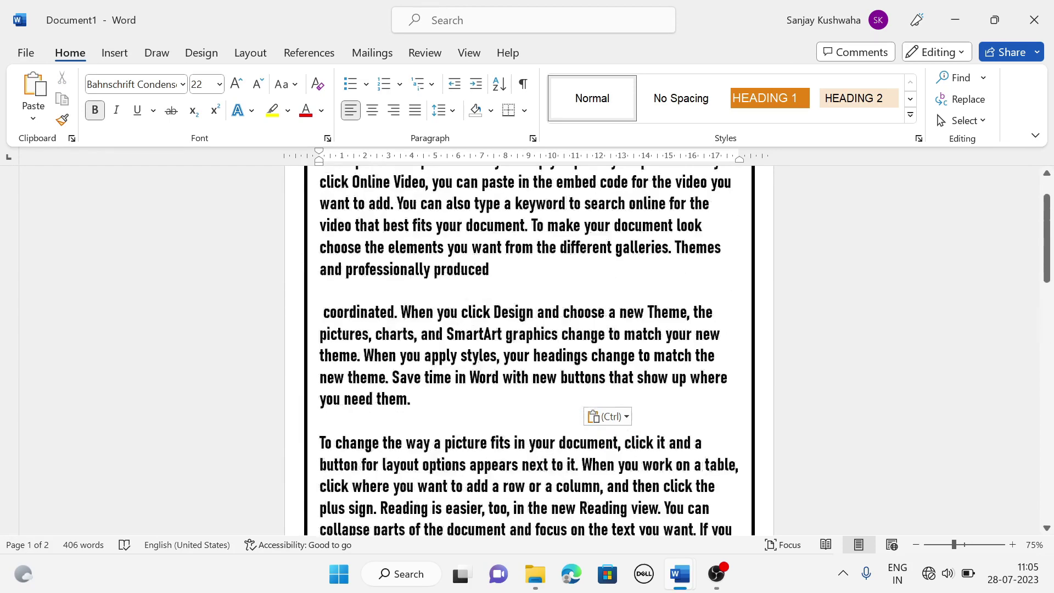
scroll(527, 351, up, 1)
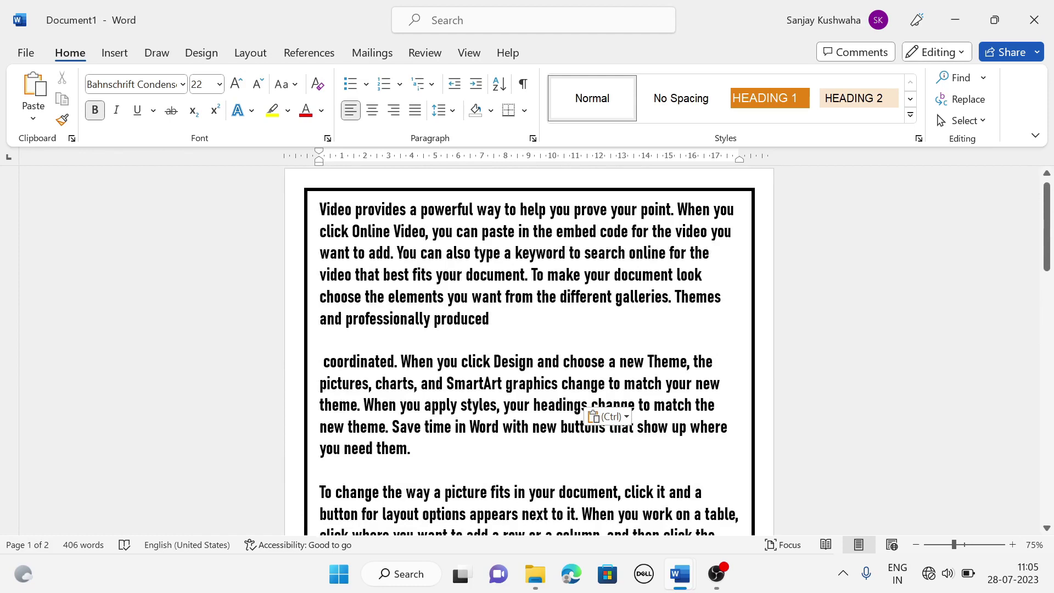
scroll(527, 351, down, 4)
scroll(526, 352, down, 4)
scroll(527, 351, down, 4)
scroll(527, 351, up, 2)
scroll(501, 478, up, 1)
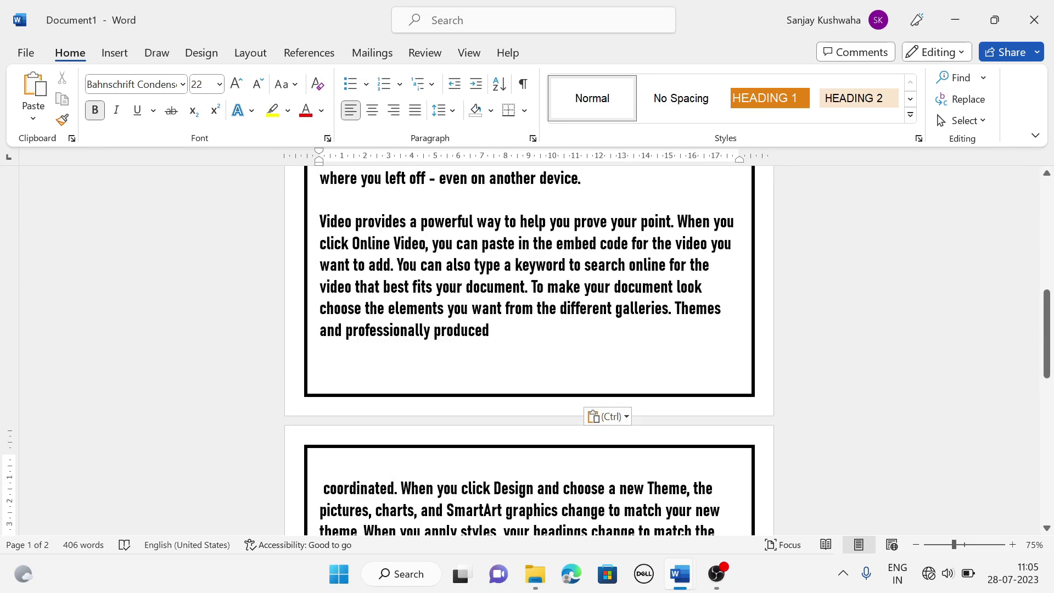
scroll(500, 479, down, 5)
scroll(501, 478, down, 3)
scroll(500, 479, down, 2)
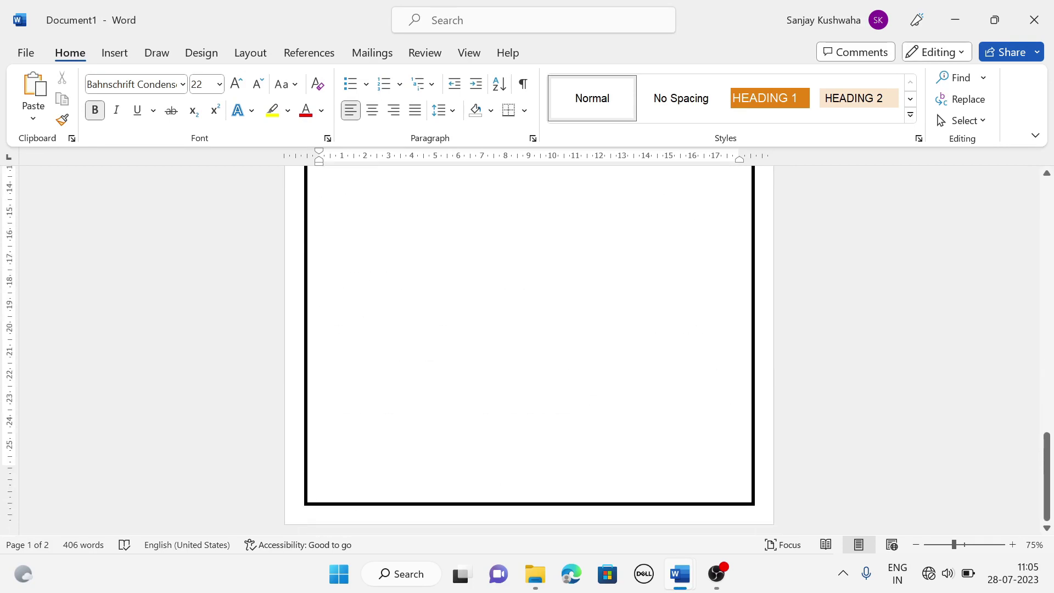
key(ctrl+z)
Paste the text again on a new line below 'device.', undo it, and return to CTRL A T Z
scroll(526, 351, up, 5)
scroll(527, 351, up, 1)
scroll(527, 351, down, 2)
scroll(477, 395, down, 5)
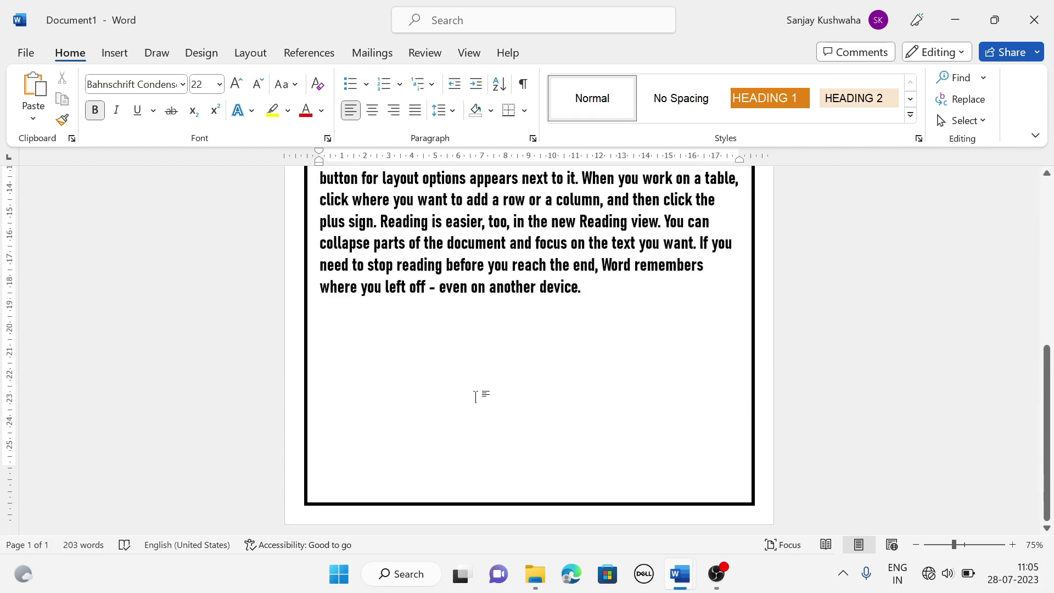
key(Return)
key(ctrl+v)
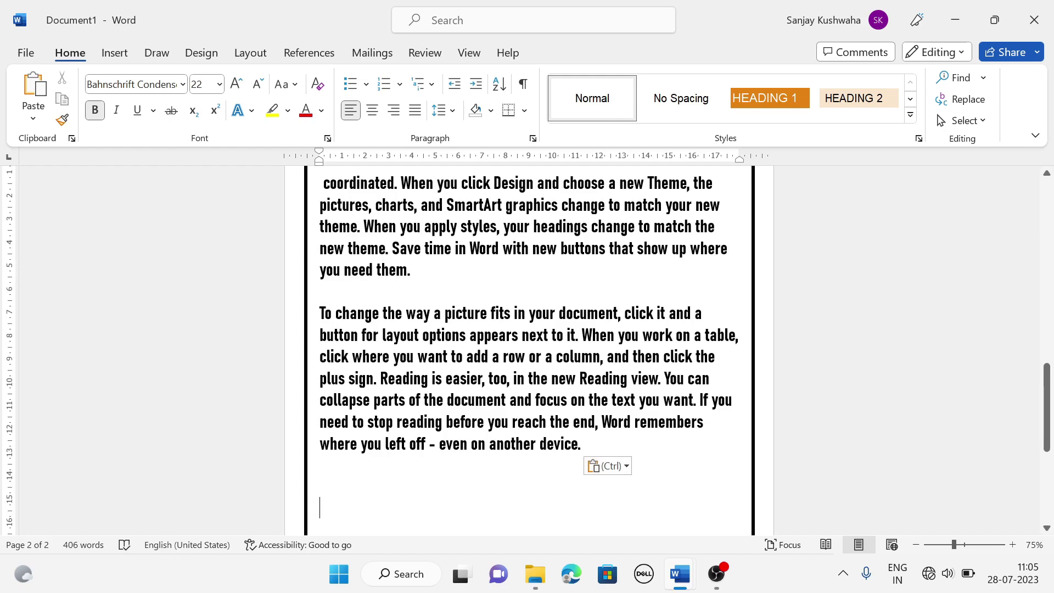
key(ctrl+z)
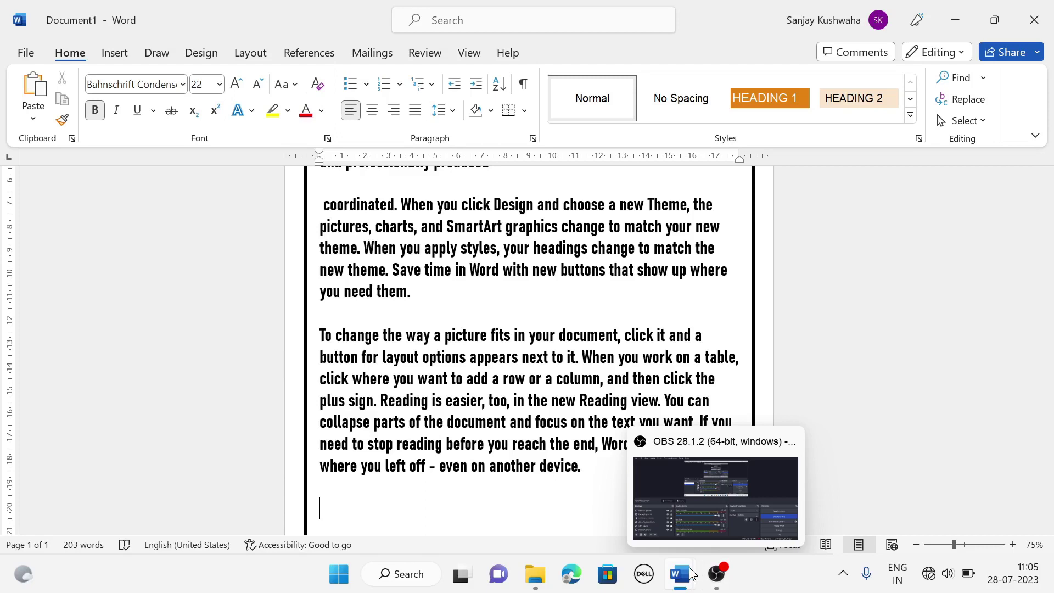
click(763, 518)
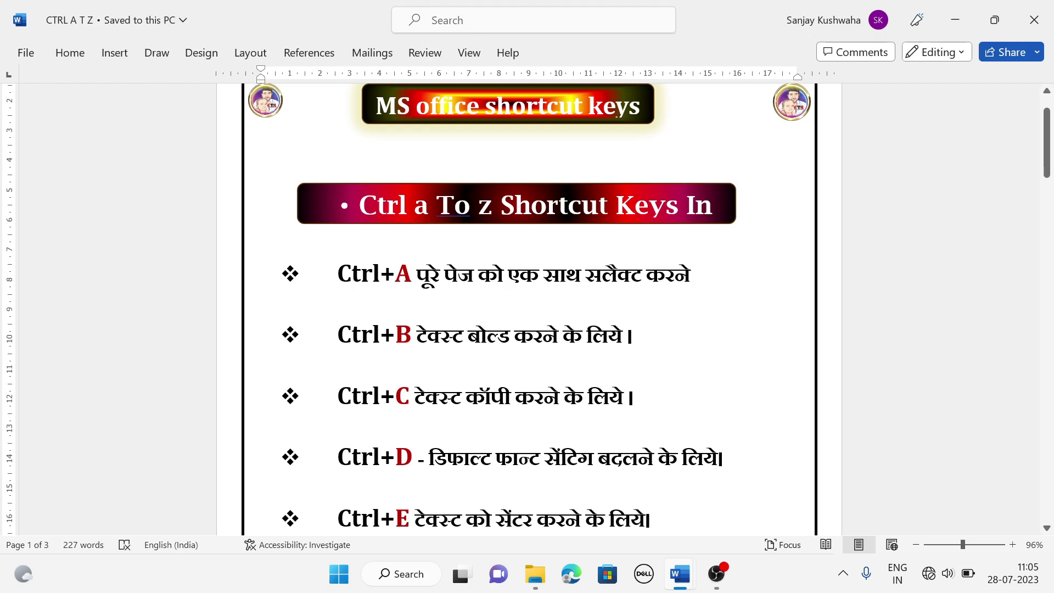
Open the Font dialog with Ctrl+D, browse the font list, and cancel without changes
key(ctrl+d)
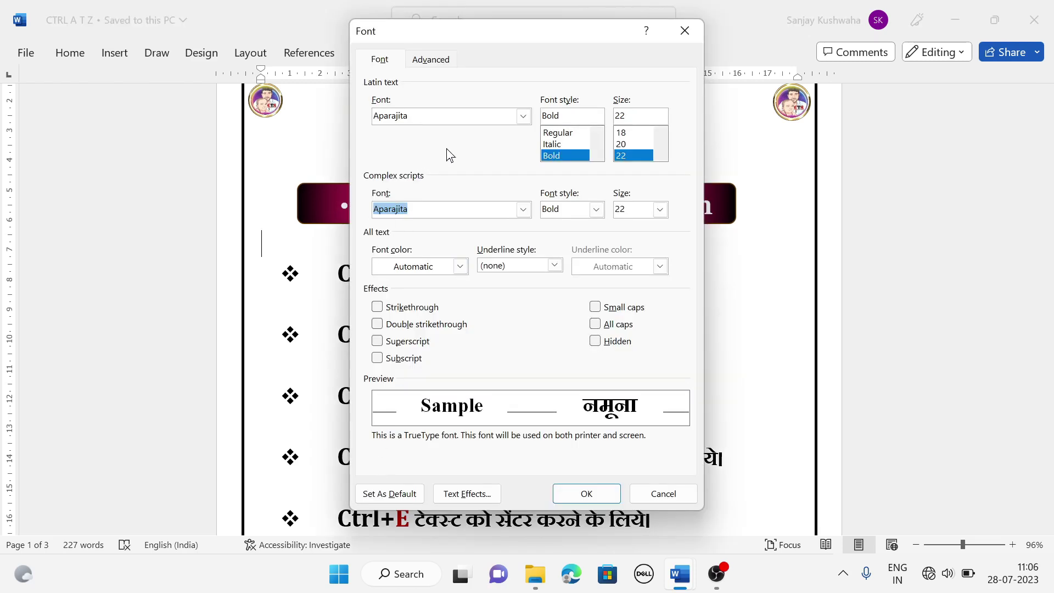
click(524, 116)
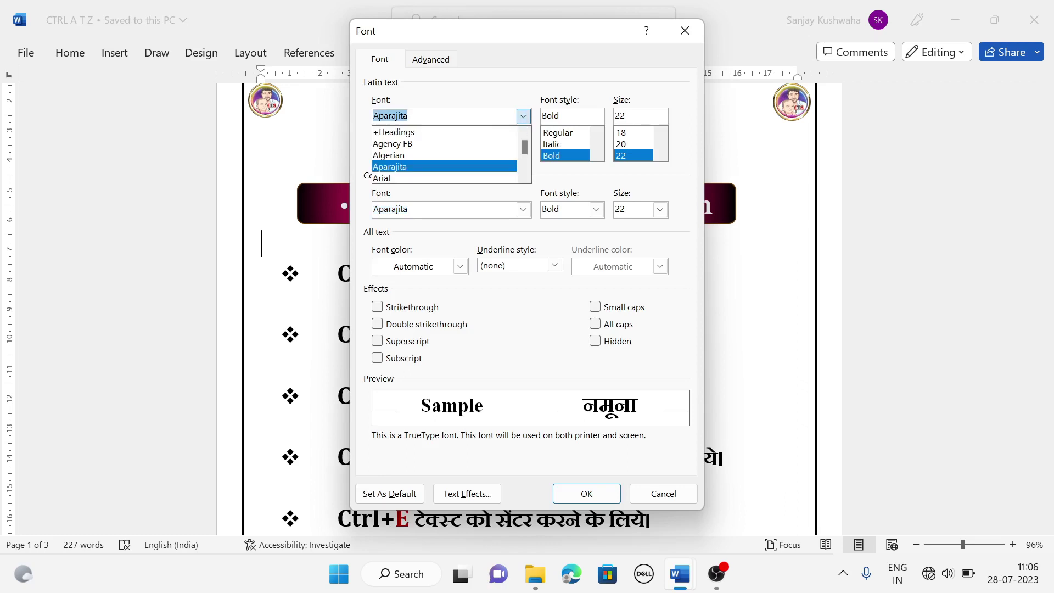
drag(525, 155, 524, 166)
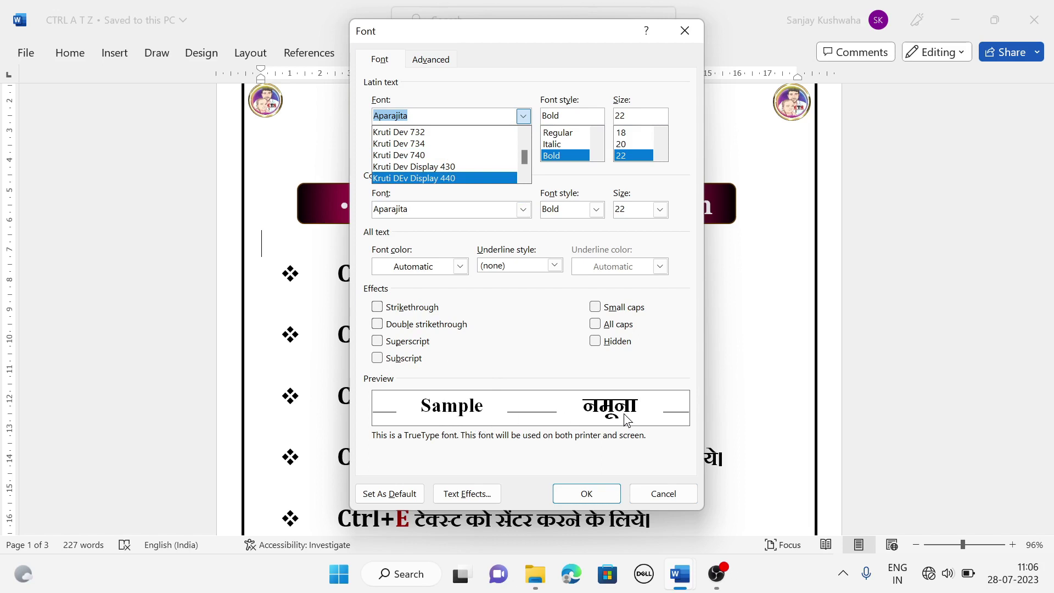
click(661, 497)
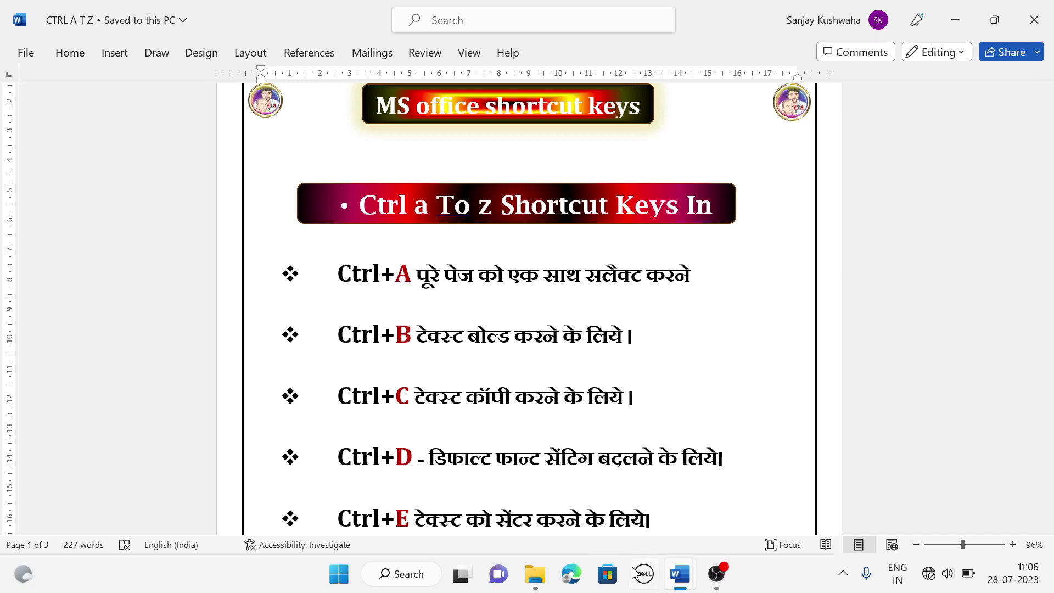
In Document1, set the font to Arial Rounded MT Bold, Bold, size 22 via Ctrl+D
mouse_move(679, 574)
click(605, 511)
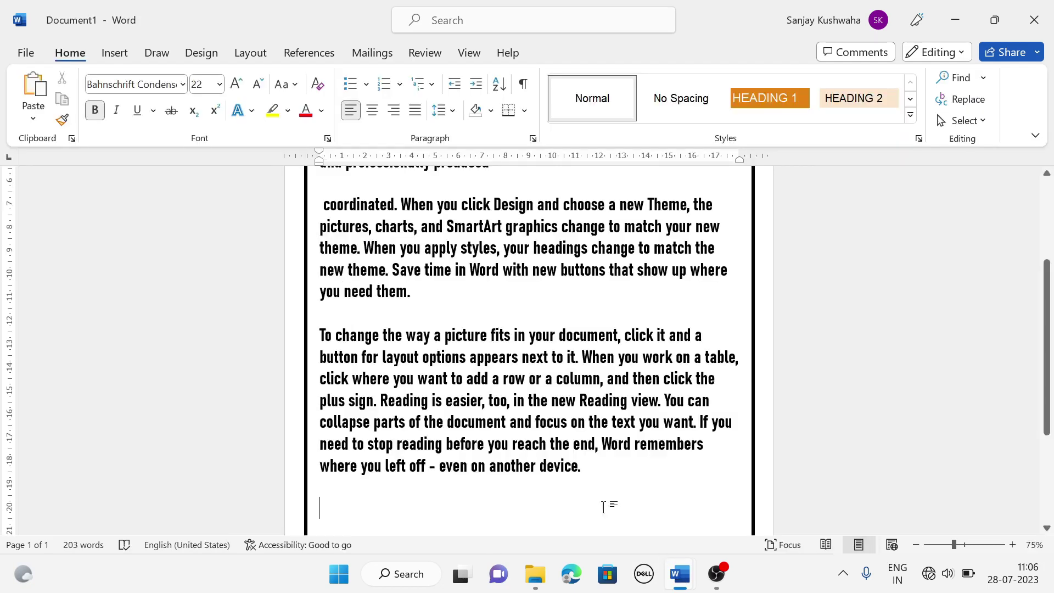
key(ctrl+d)
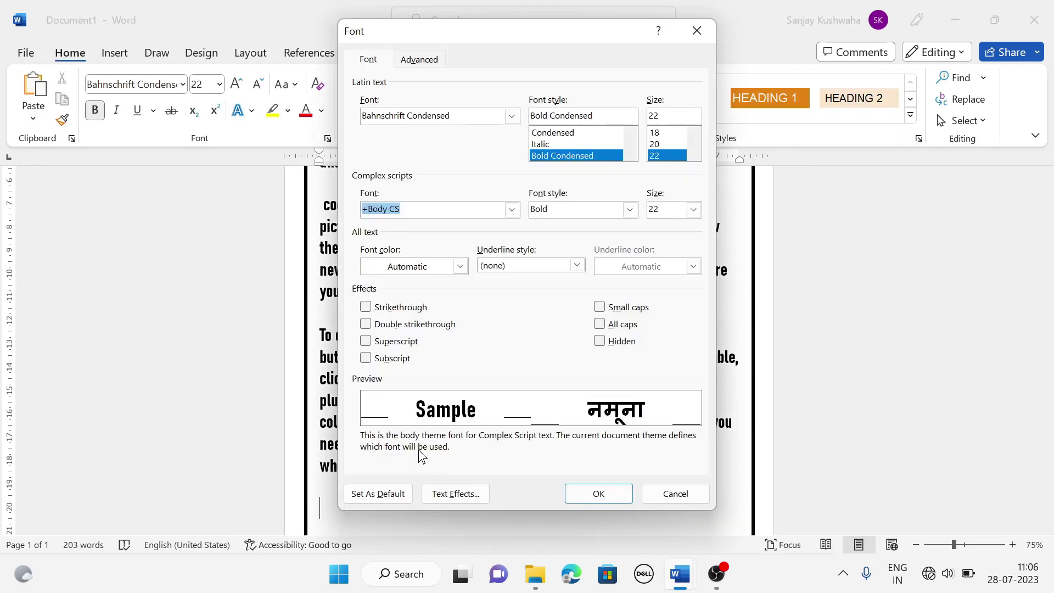
click(509, 122)
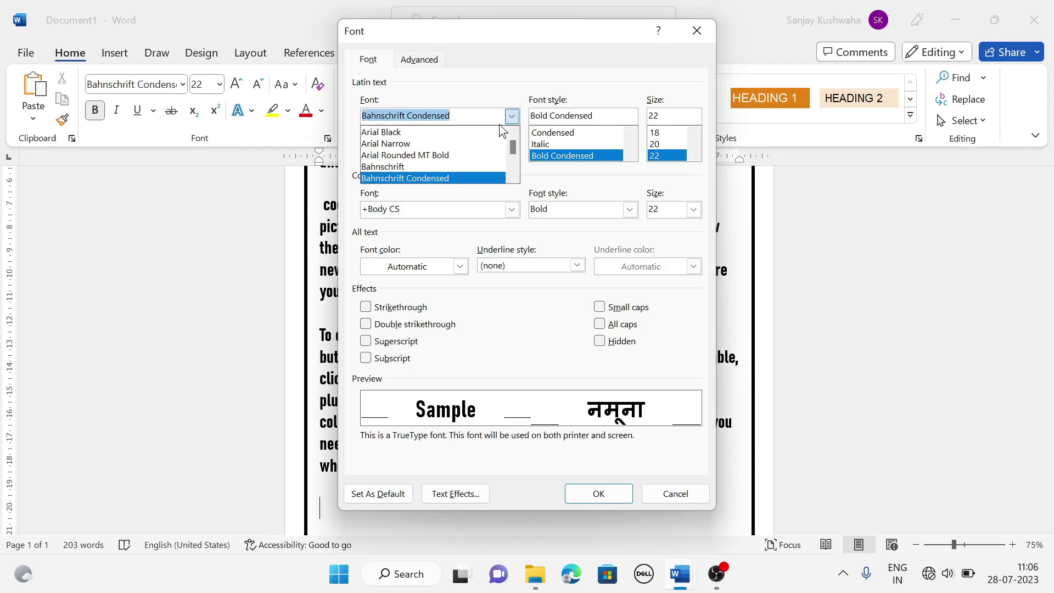
click(436, 157)
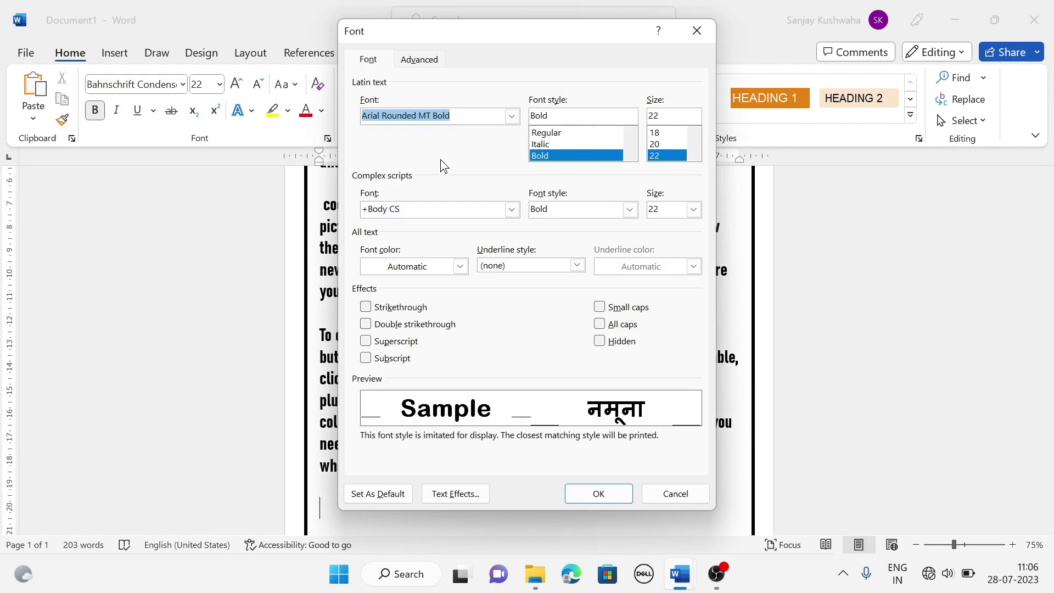
click(539, 156)
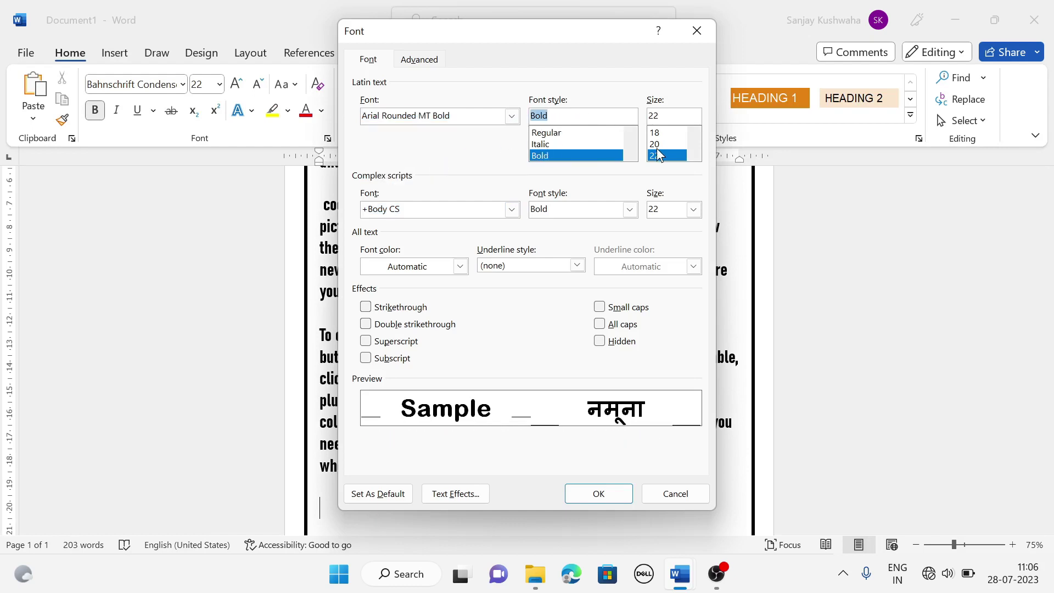
click(598, 493)
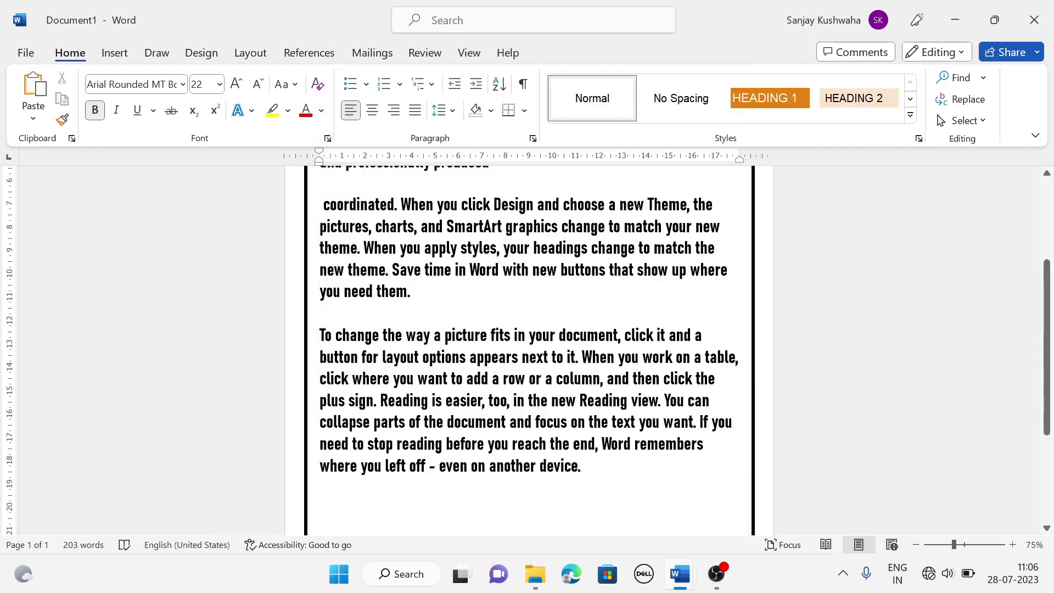
scroll(565, 387, up, 3)
scroll(566, 387, down, 2)
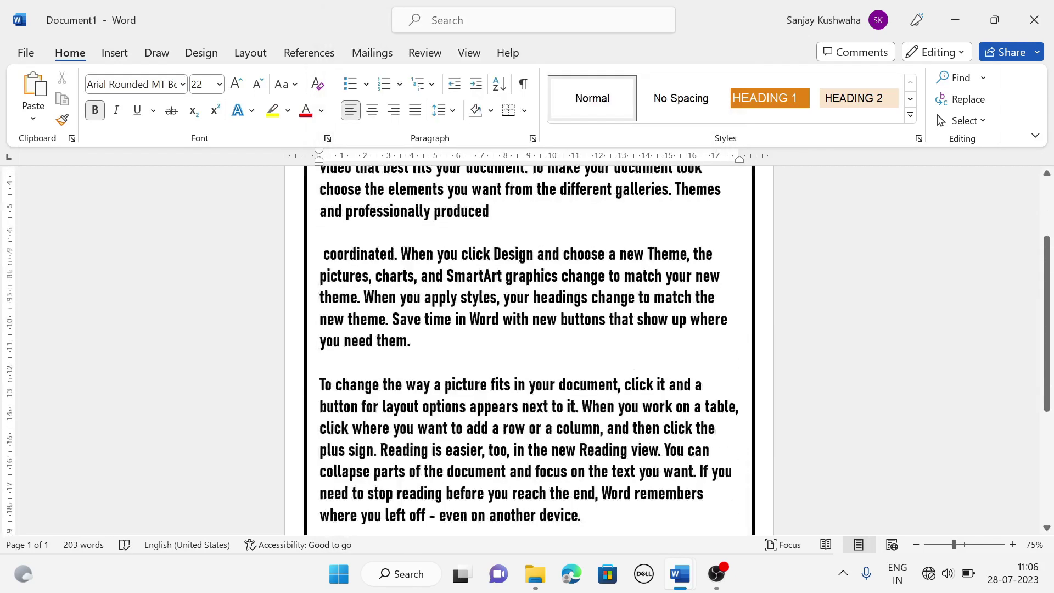
scroll(565, 386, down, 5)
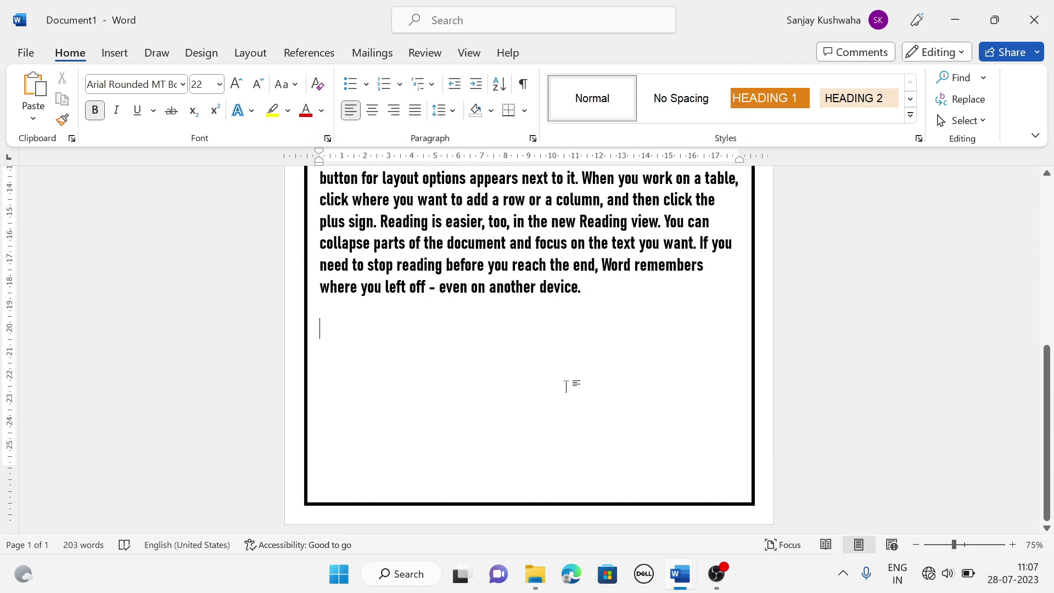
scroll(565, 387, up, 3)
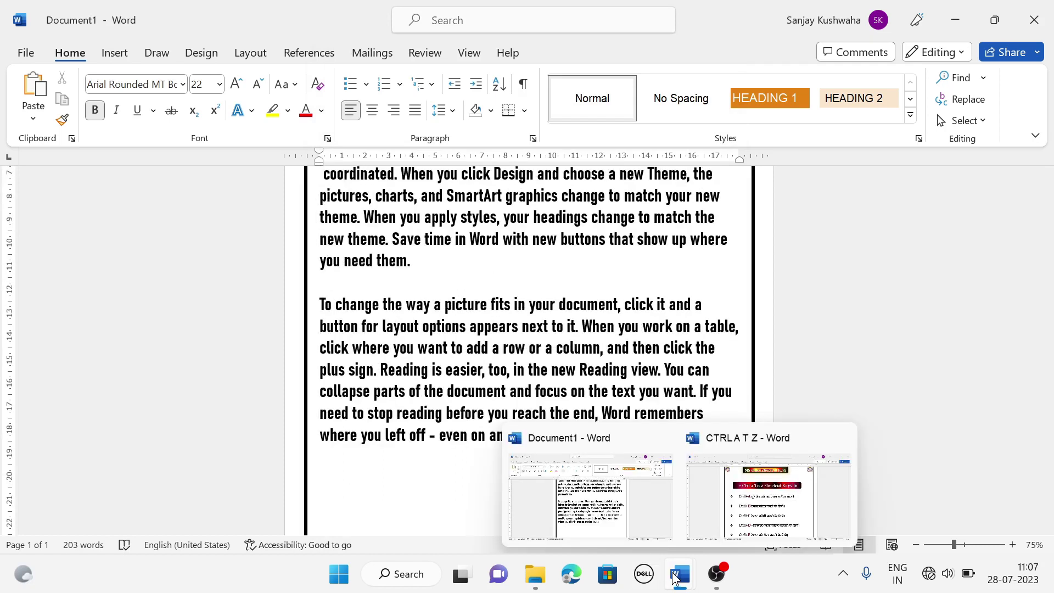
Switch to CTRL A T Z and set the Ribbon Display Options to Always show Ribbon
click(750, 497)
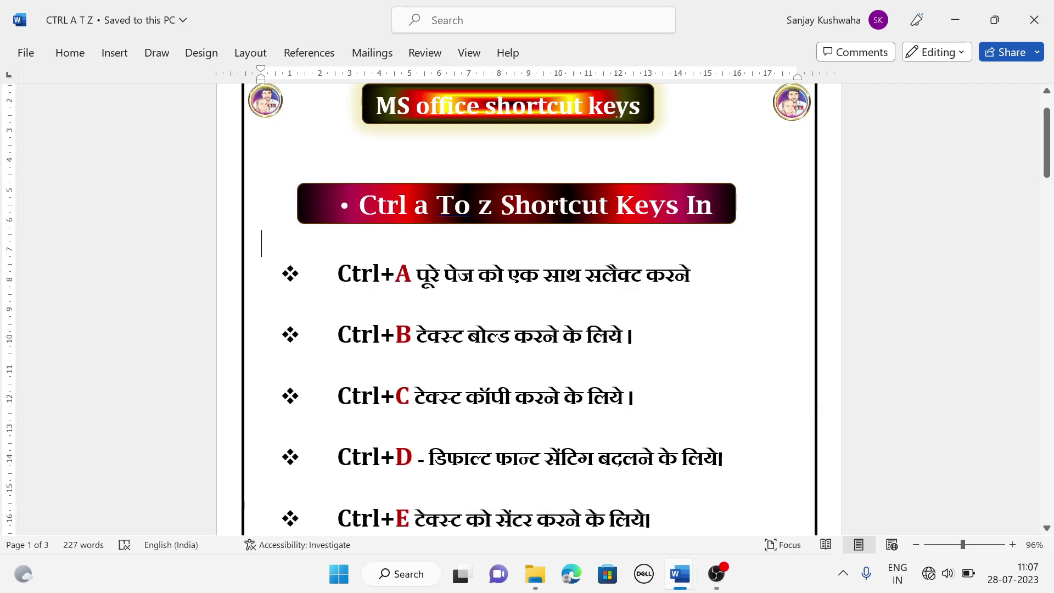
scroll(527, 307, down, 1)
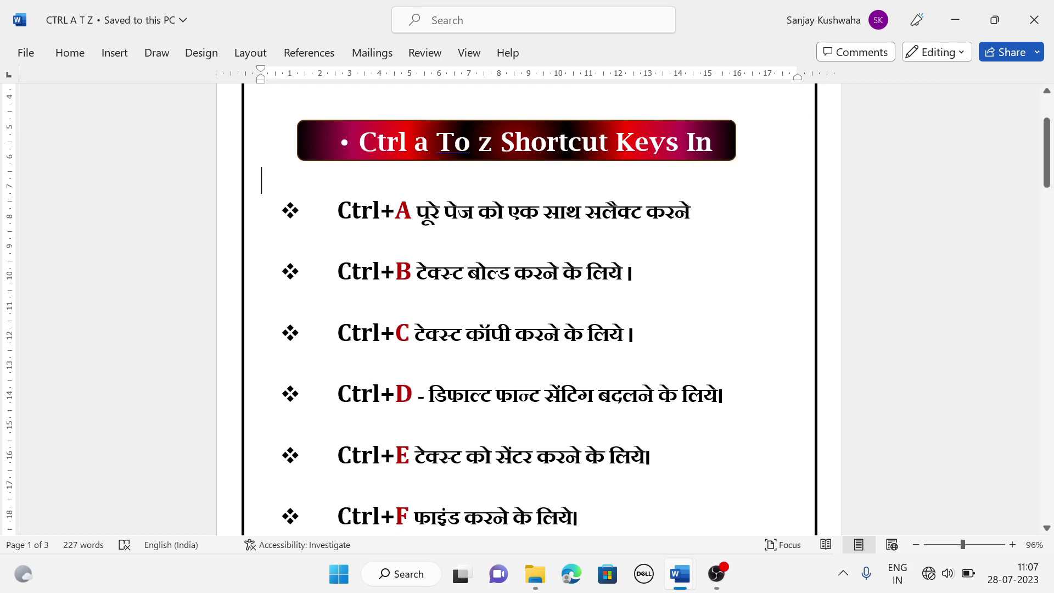
click(65, 54)
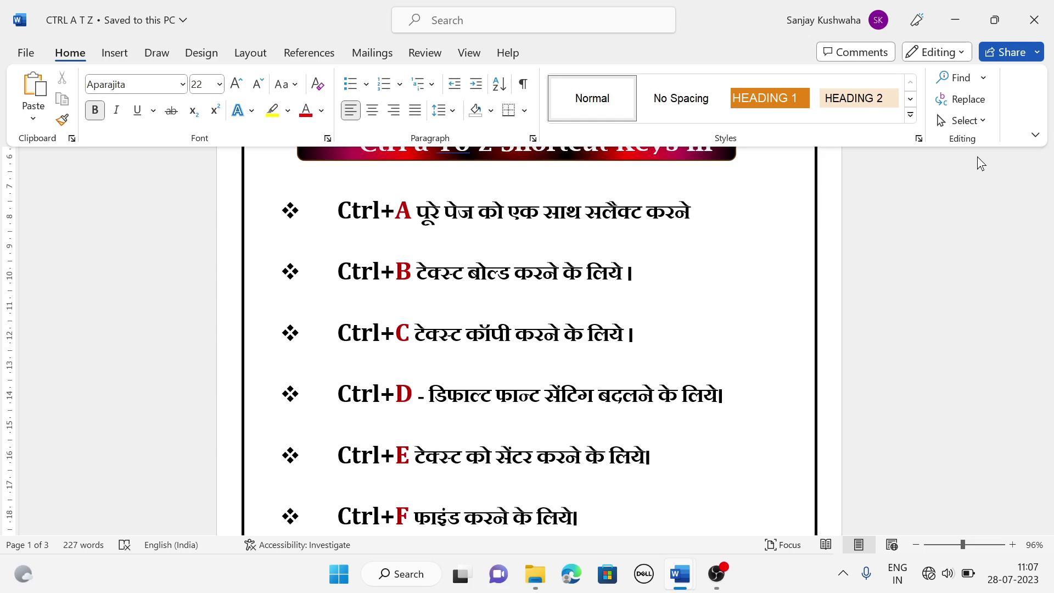
click(1035, 135)
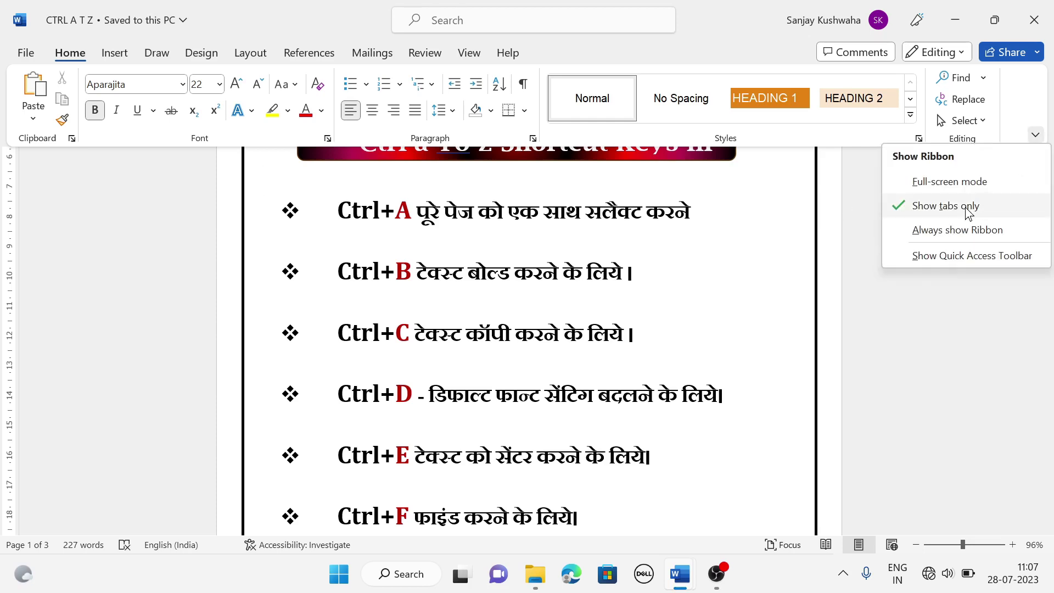
click(969, 207)
click(1036, 136)
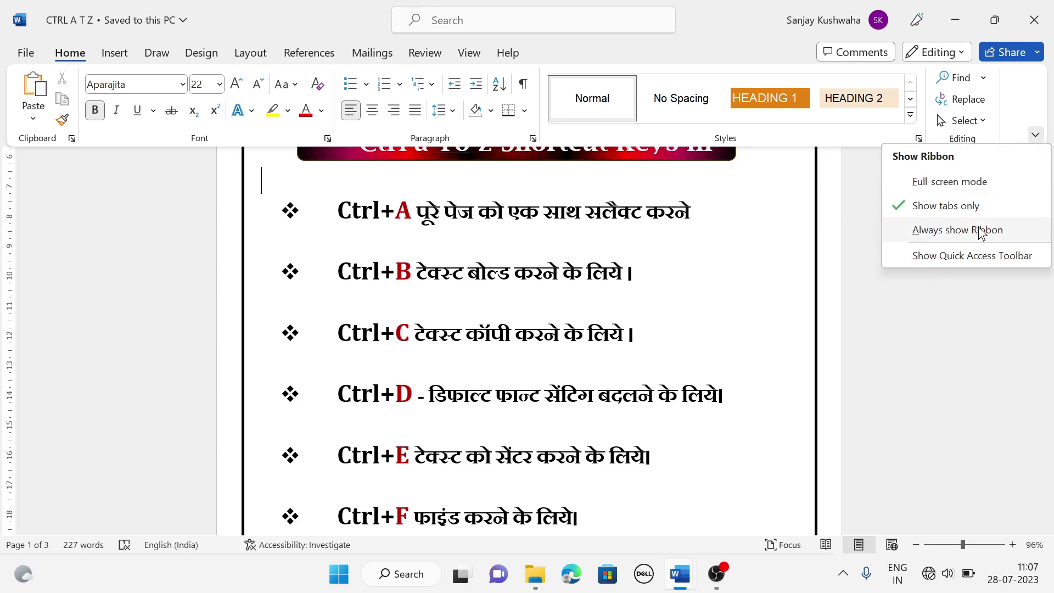
click(979, 229)
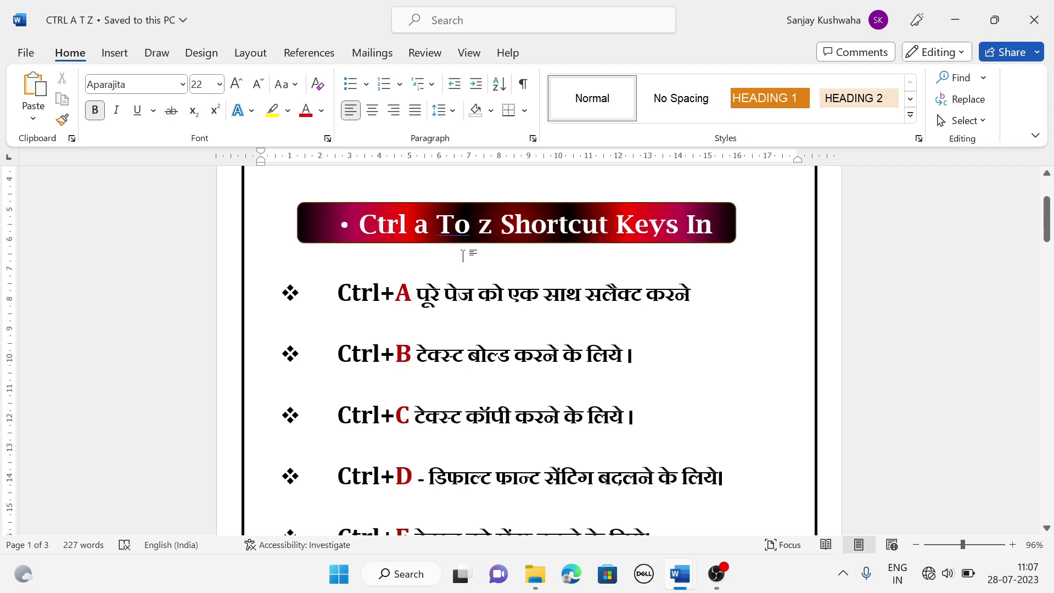
scroll(527, 351, down, 2)
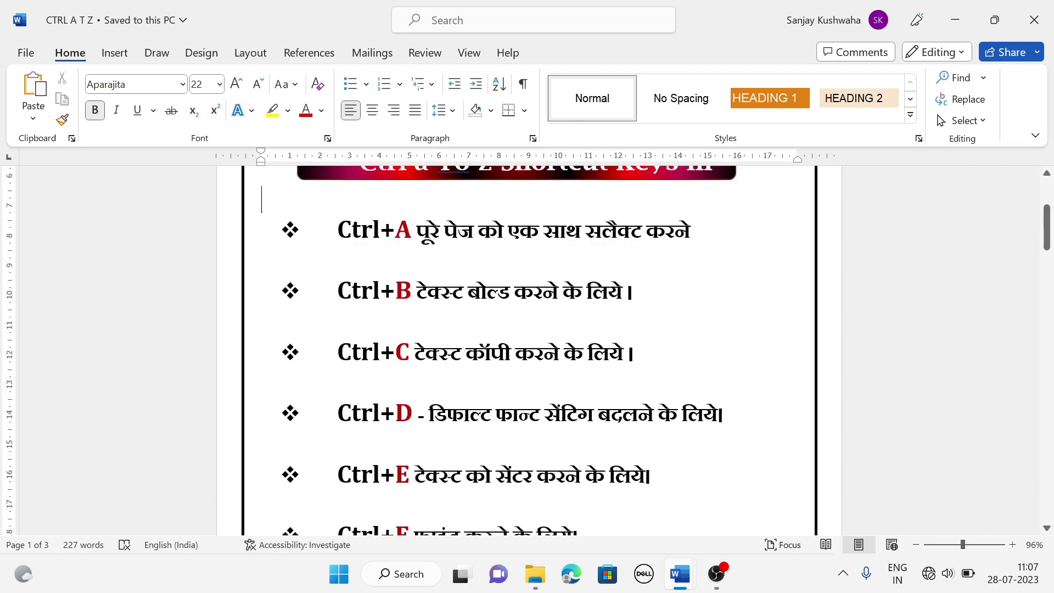
scroll(526, 351, down, 2)
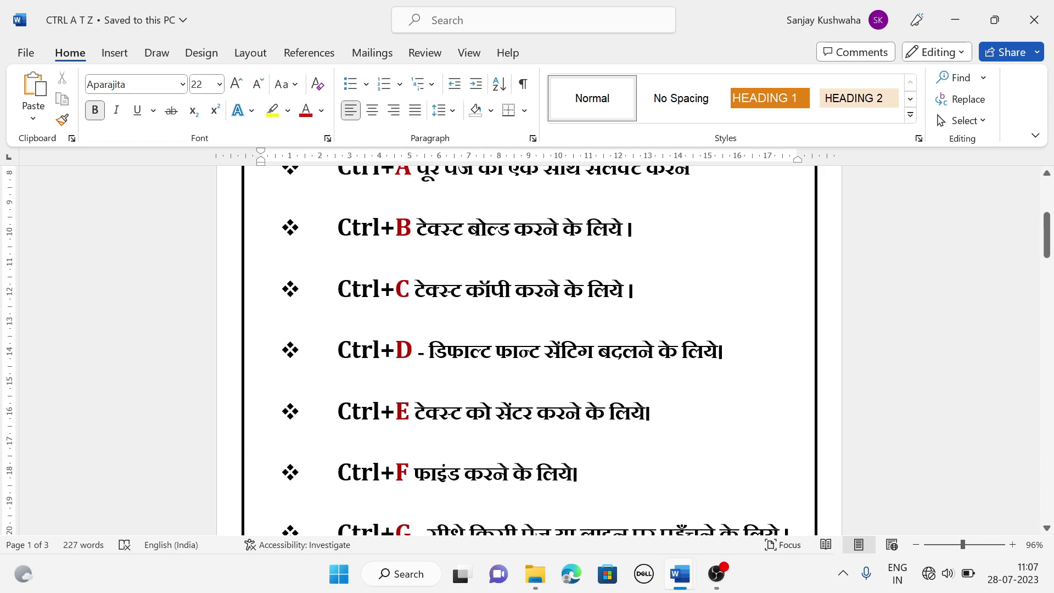
mouse_move(679, 574)
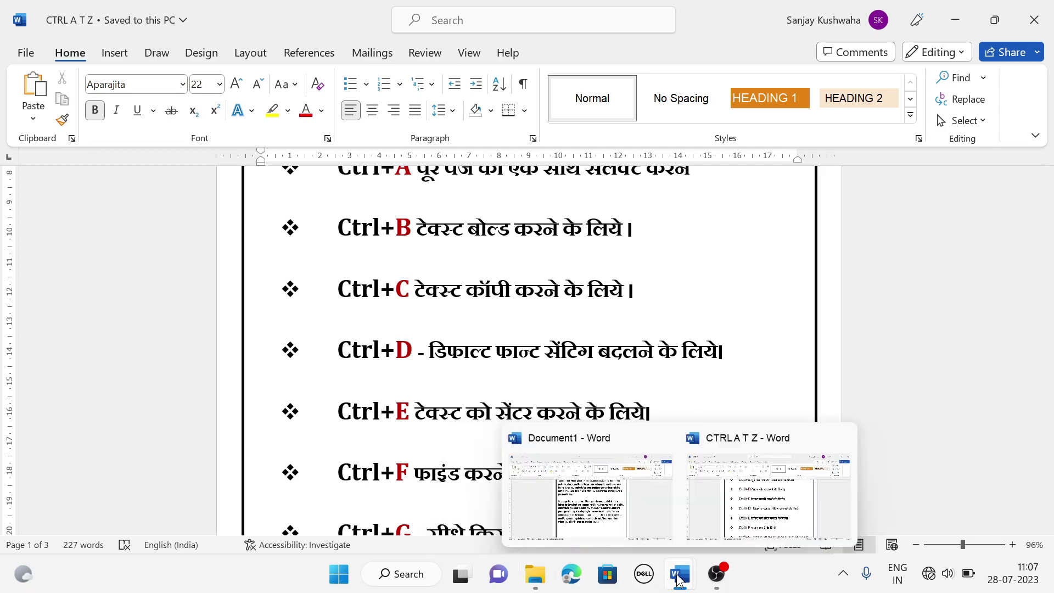
Move 'even on another device.' onto its own line in Document1 and centre it with Ctrl+E
click(598, 529)
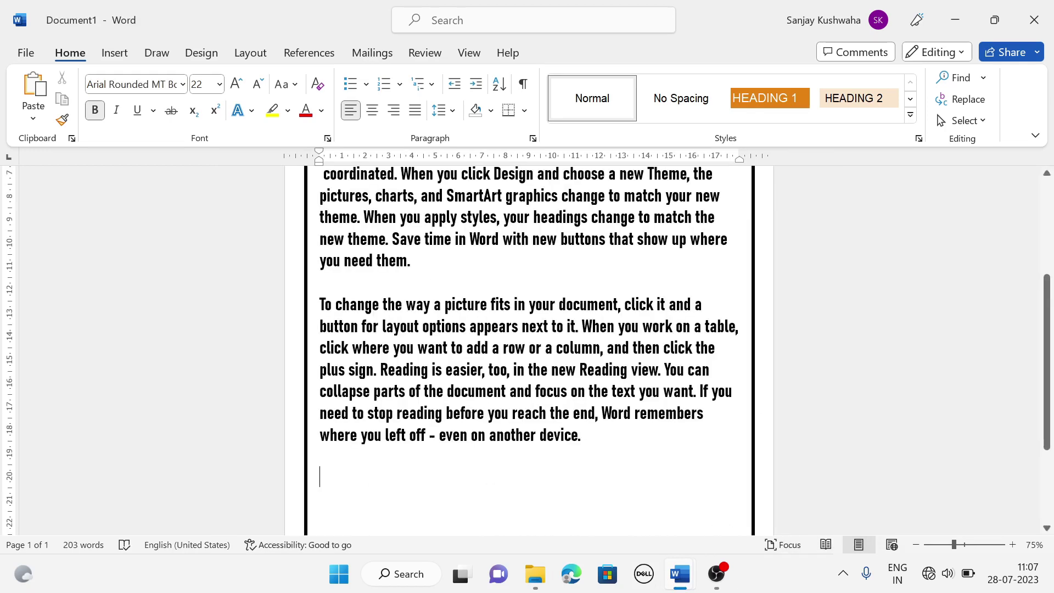
click(438, 434)
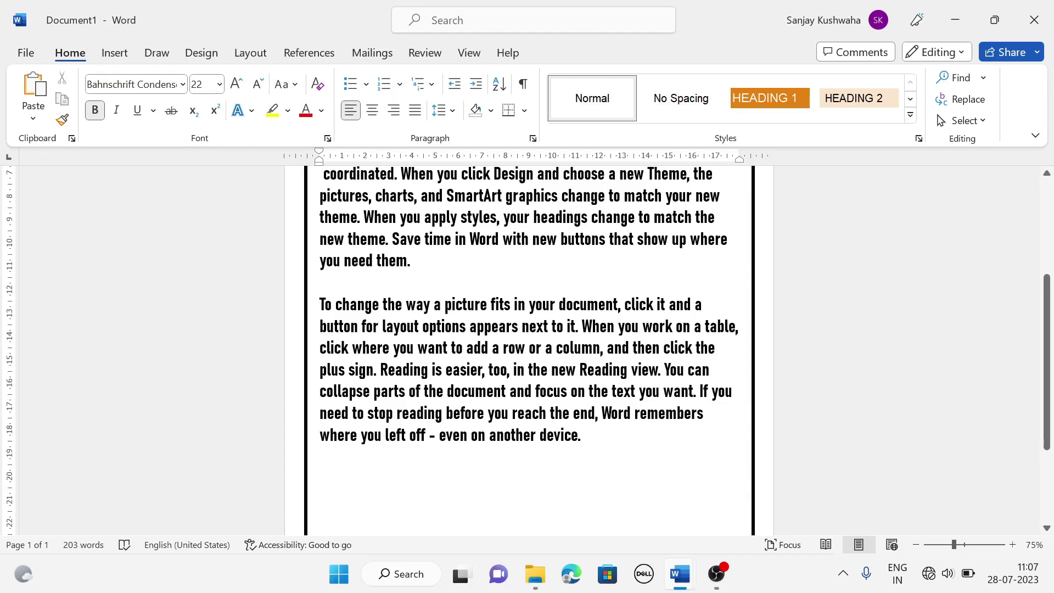
key(Return)
key(Return)
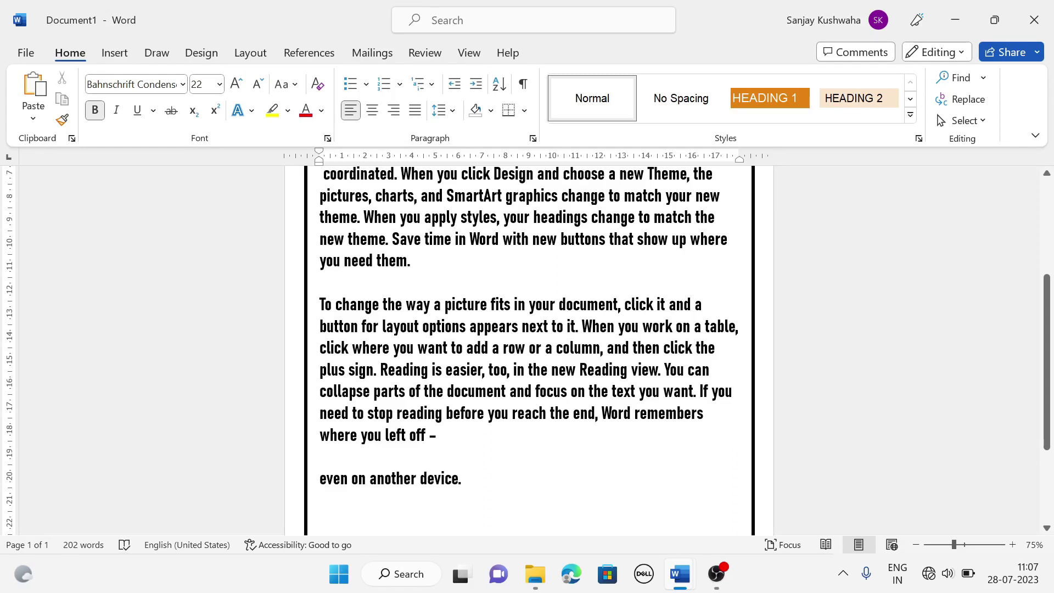
drag(319, 477, 459, 477)
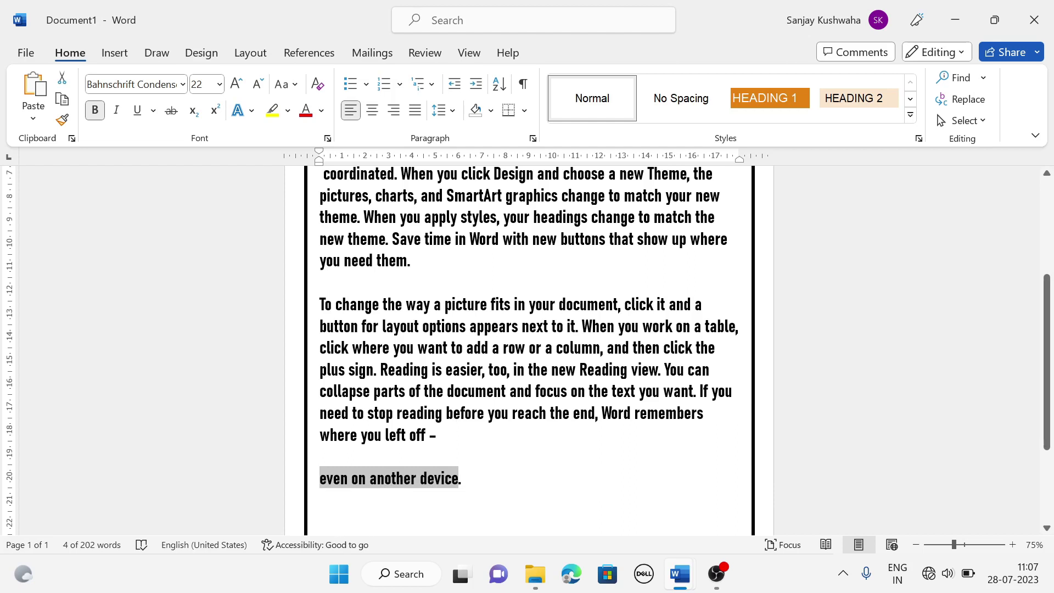
key(ctrl+e)
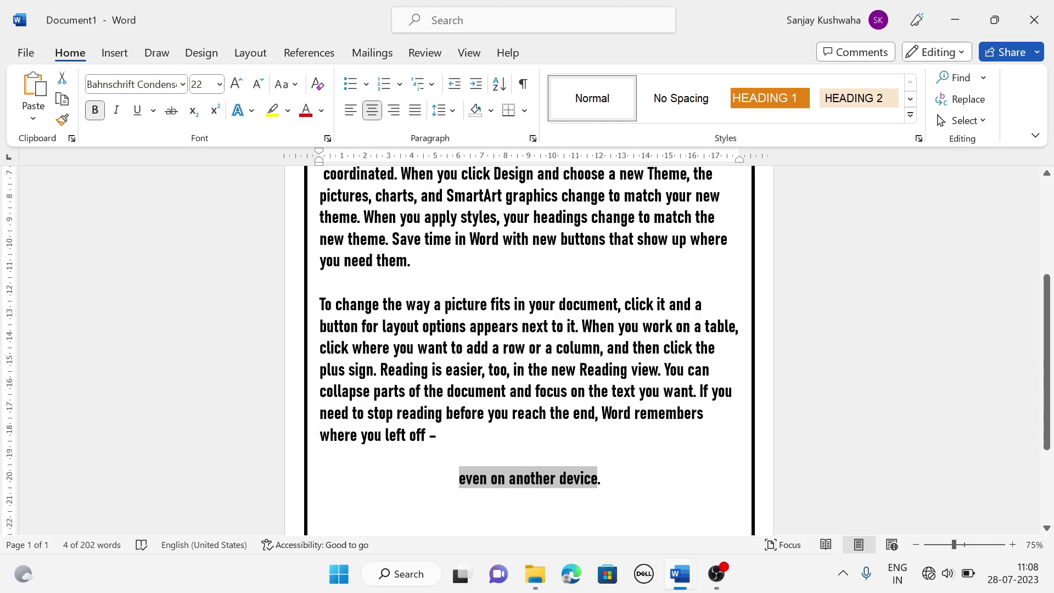
click(600, 478)
mouse_move(679, 574)
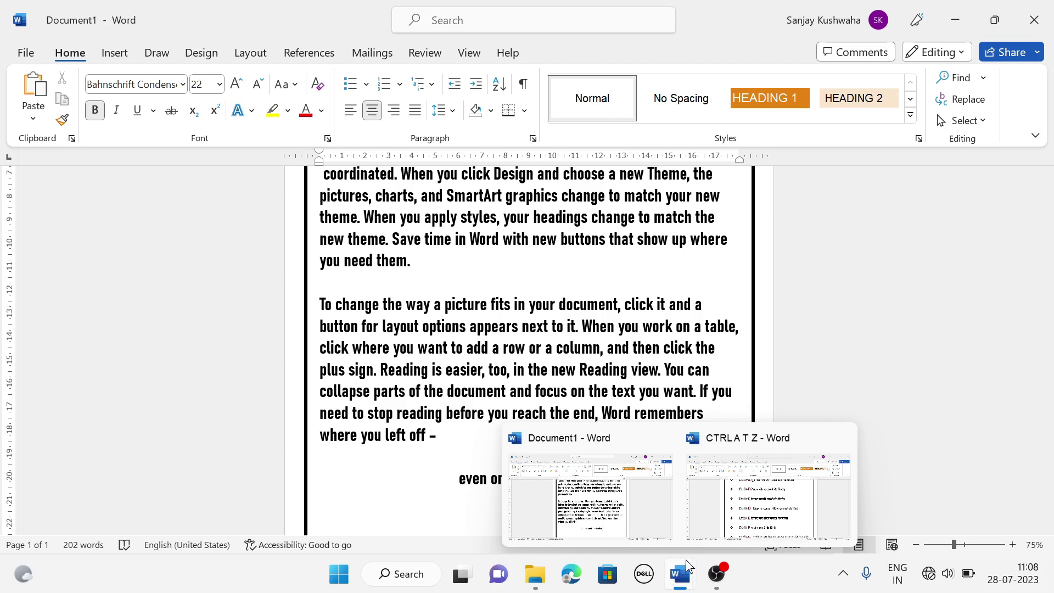
click(737, 507)
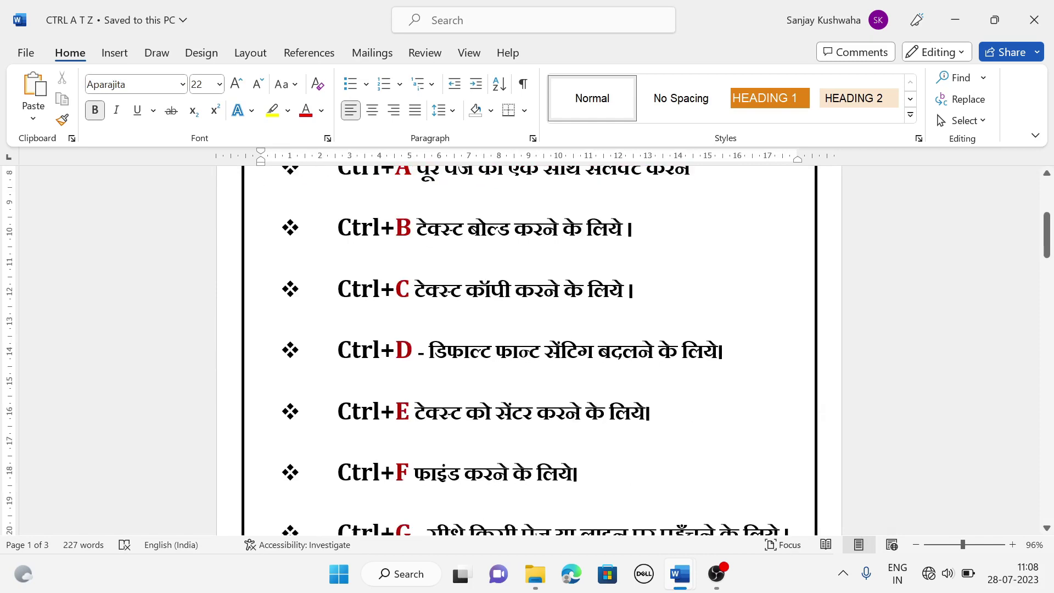
Open the Navigation pane with Ctrl+F, search for 'f' then 'c', and clear the search
scroll(527, 351, down, 1)
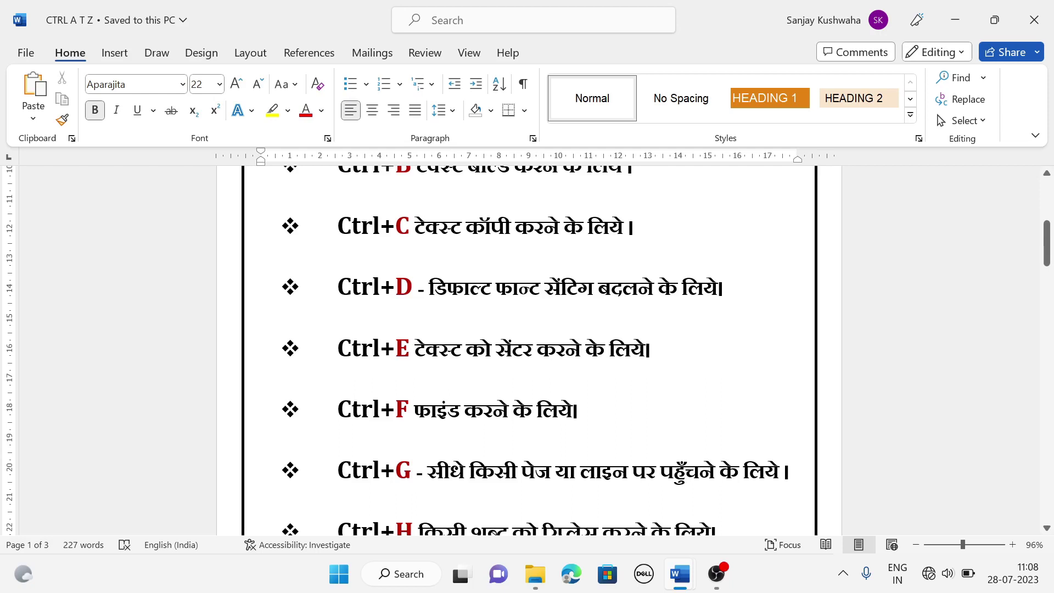
key(ctrl+f)
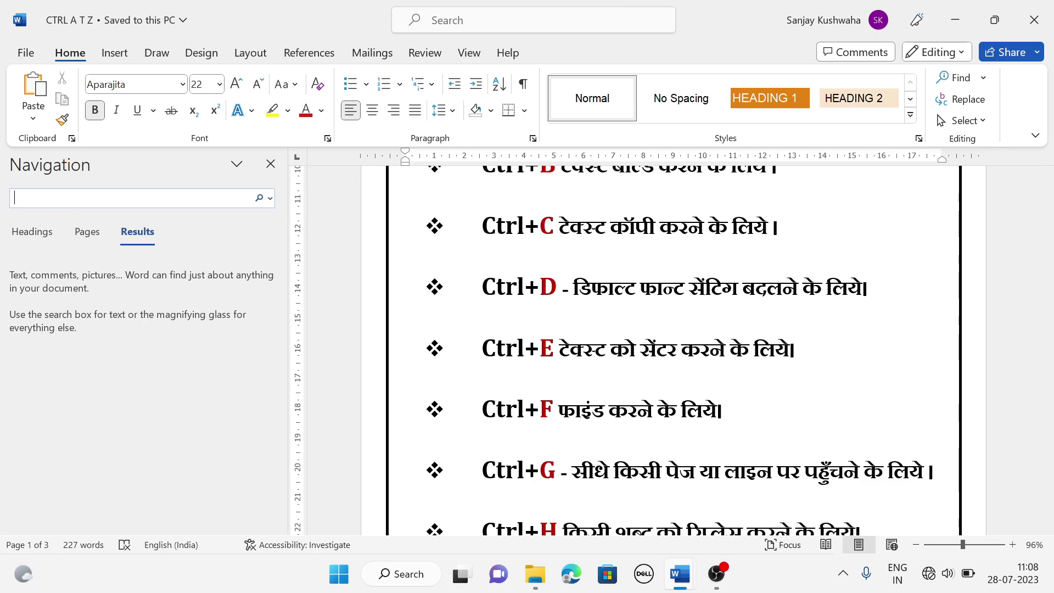
text(f)
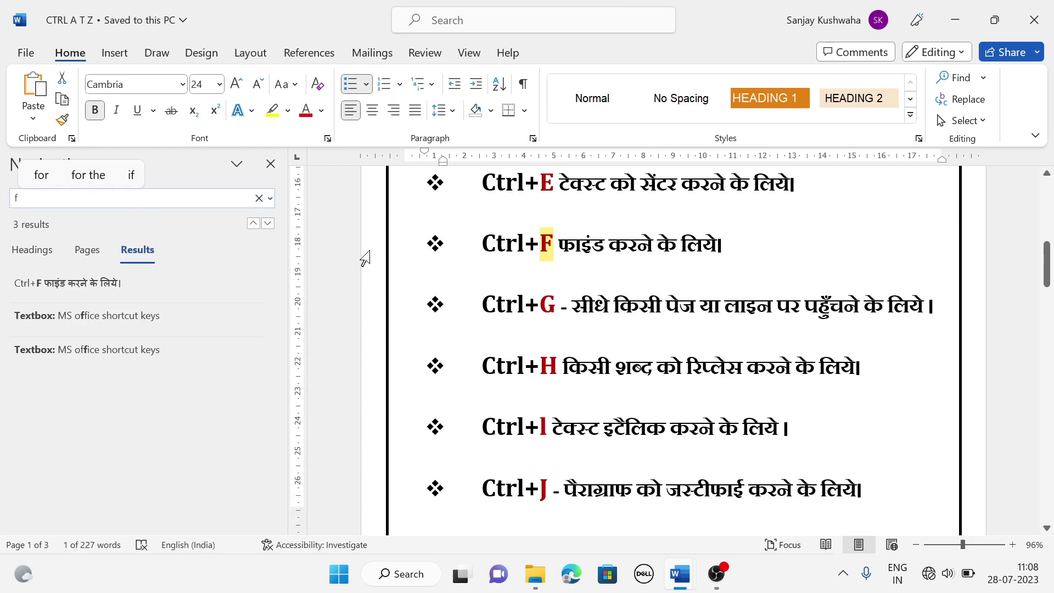
key(BackSpace)
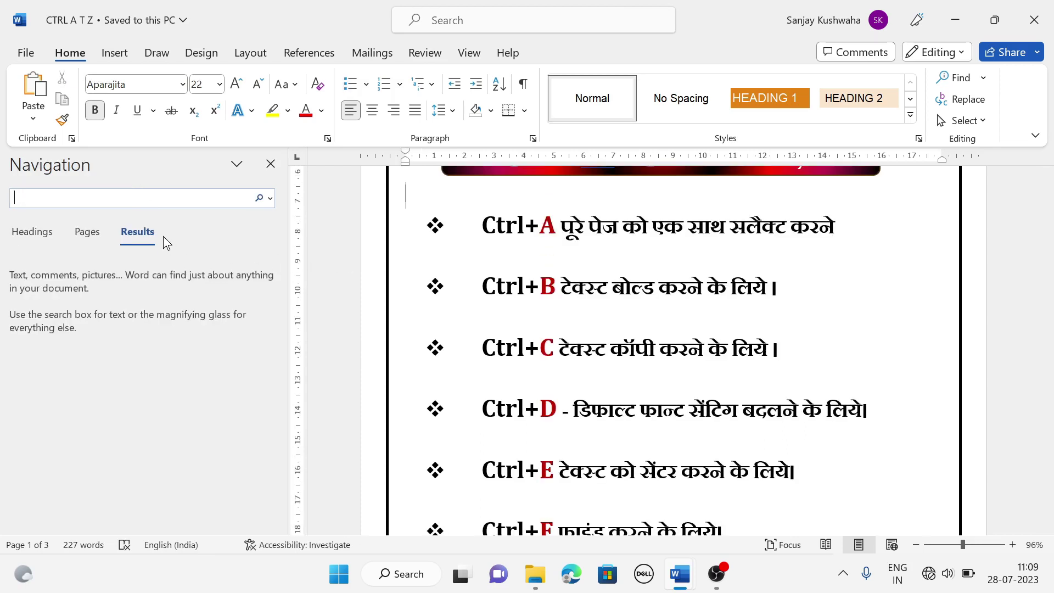
text(c)
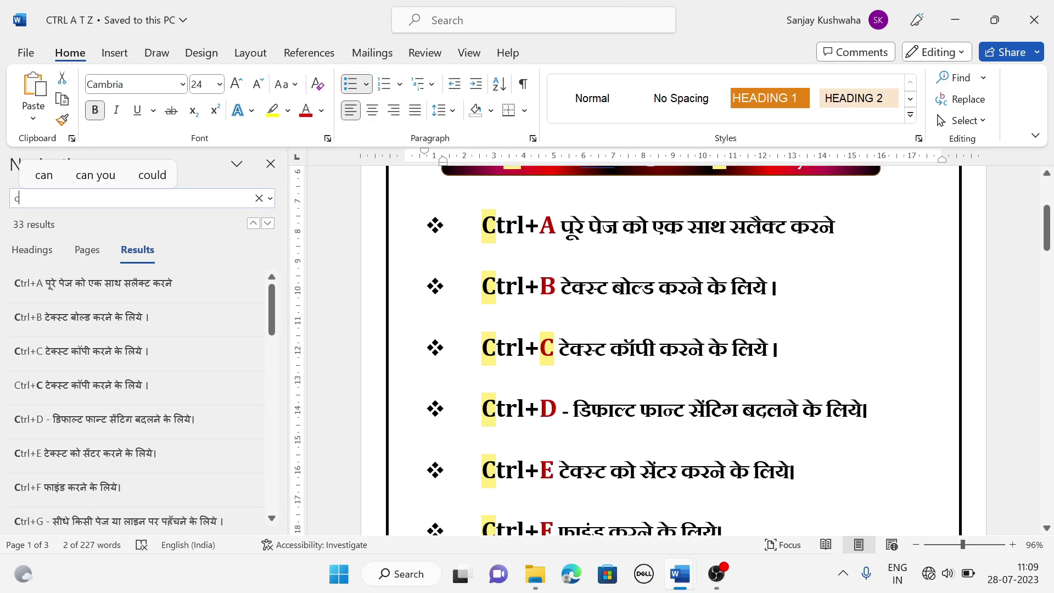
click(258, 199)
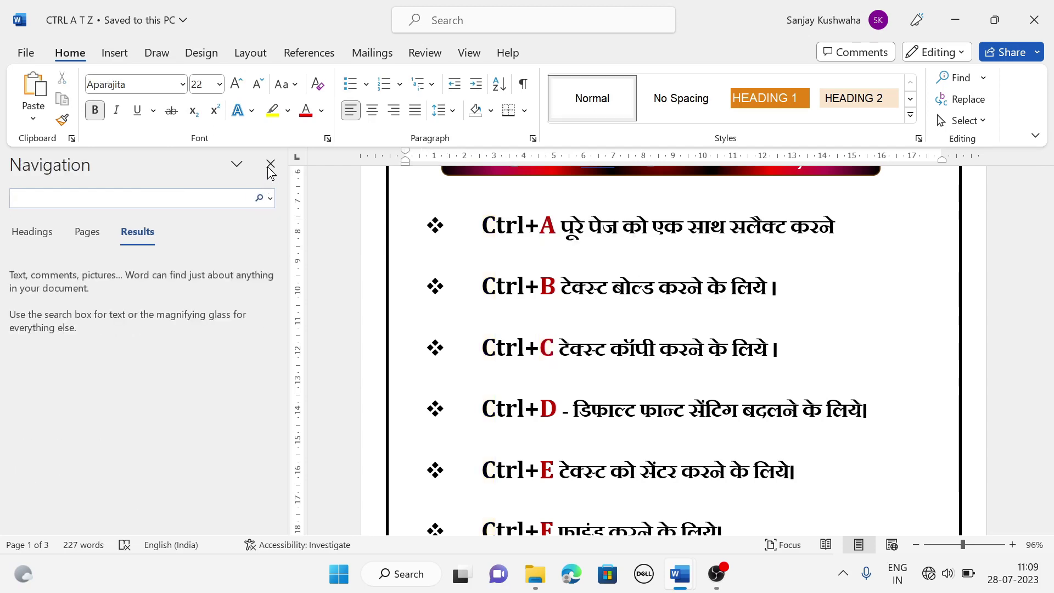
Close the search pane, switch to Document1, and reopen search there with Ctrl+F
click(270, 164)
mouse_move(678, 573)
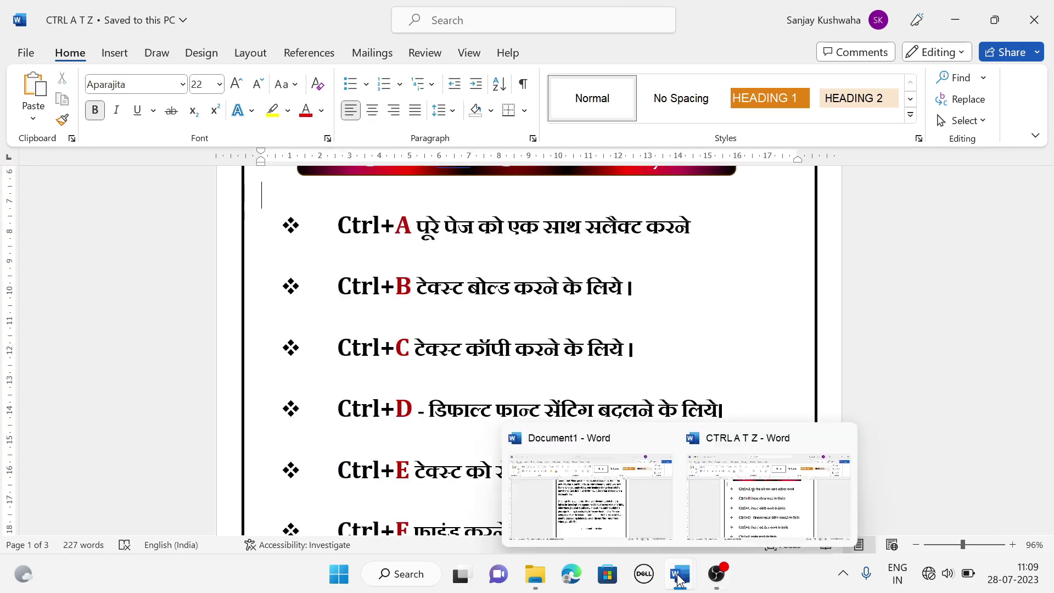
click(601, 513)
scroll(527, 351, up, 1)
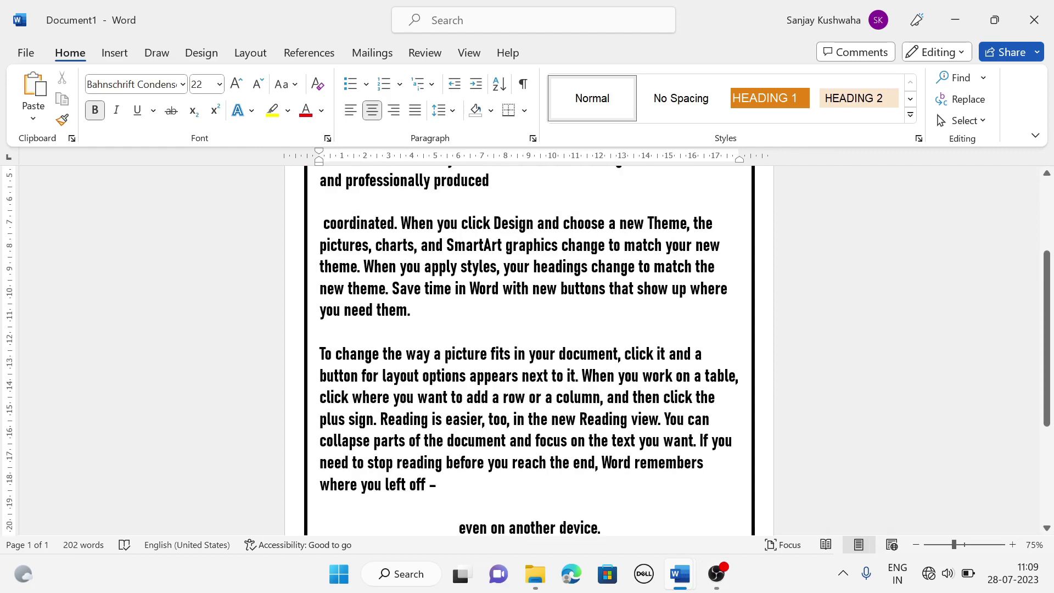
key(ctrl+f)
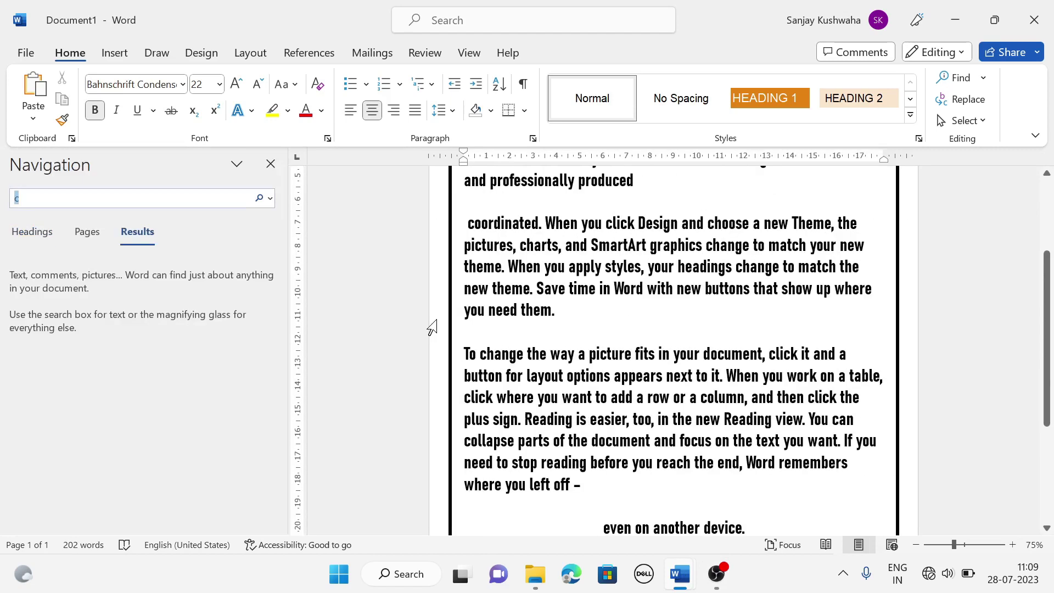
Search Document1 for 'c', 'a', then 'to' (14 matches), and clear the search
text(c)
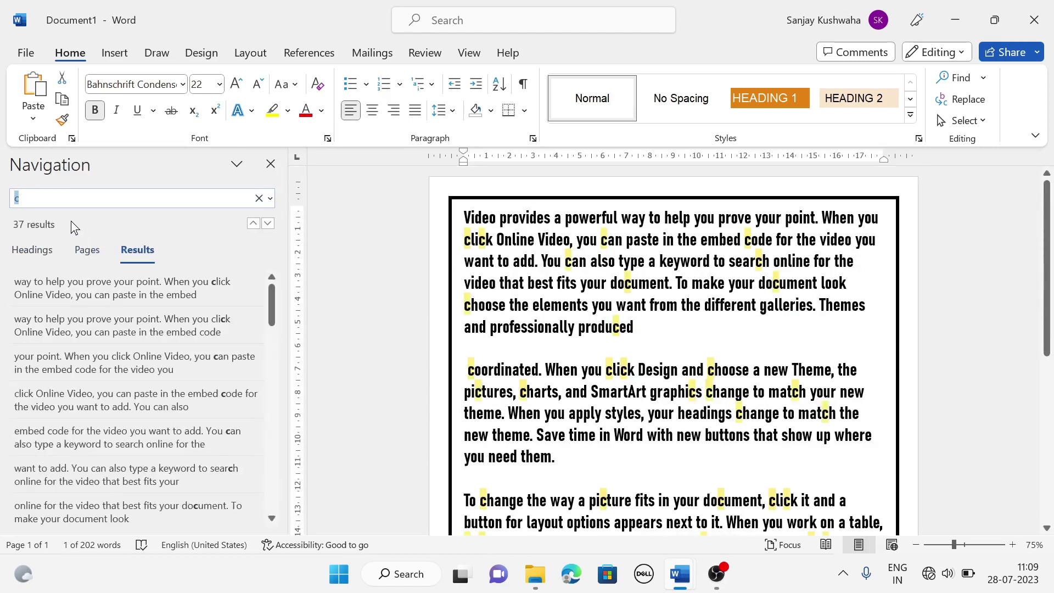
key(BackSpace)
text(a)
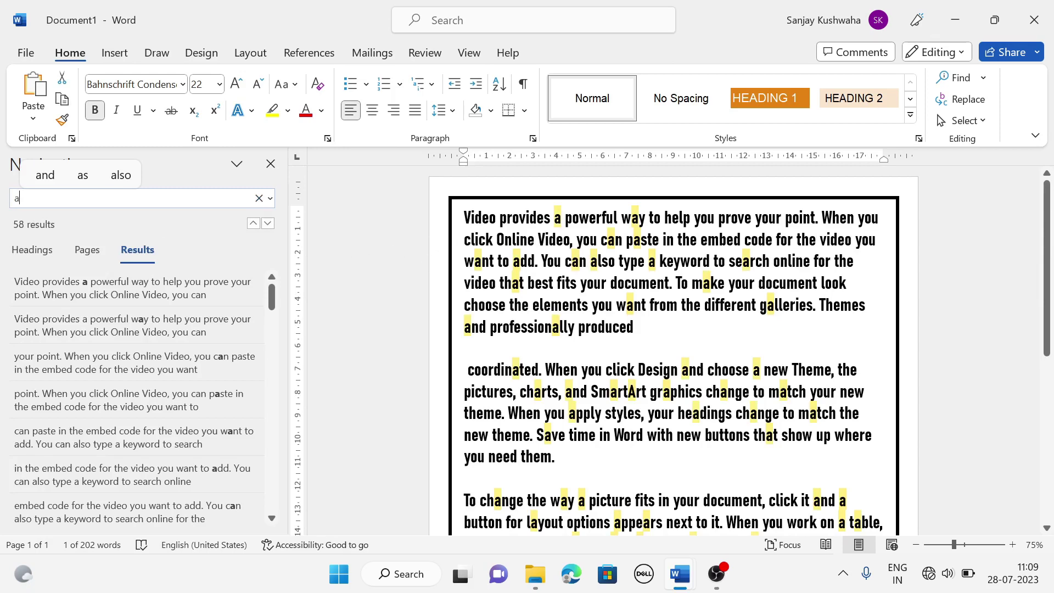
key(BackSpace)
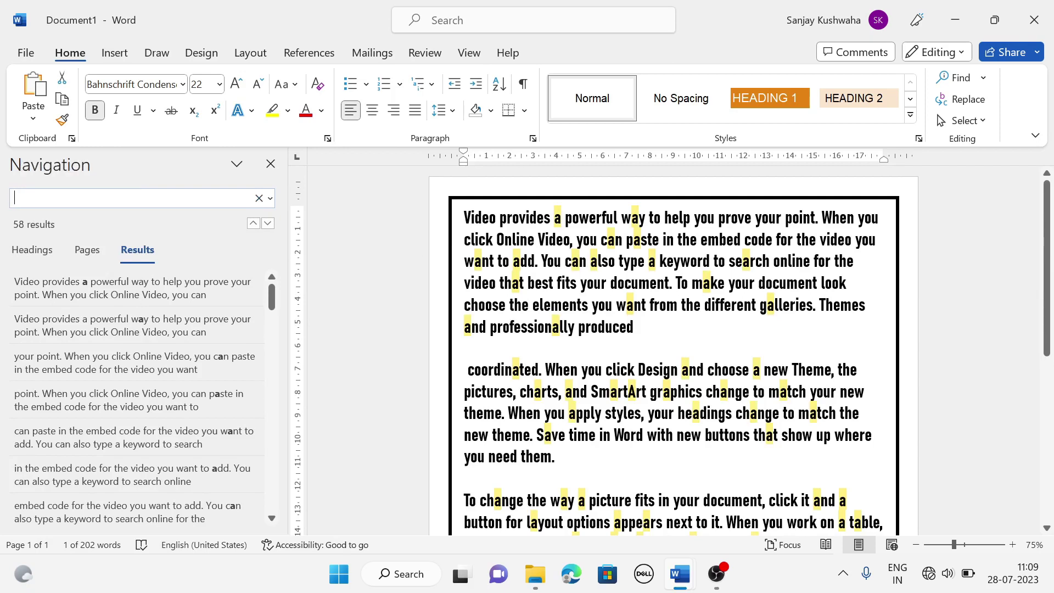
text(to)
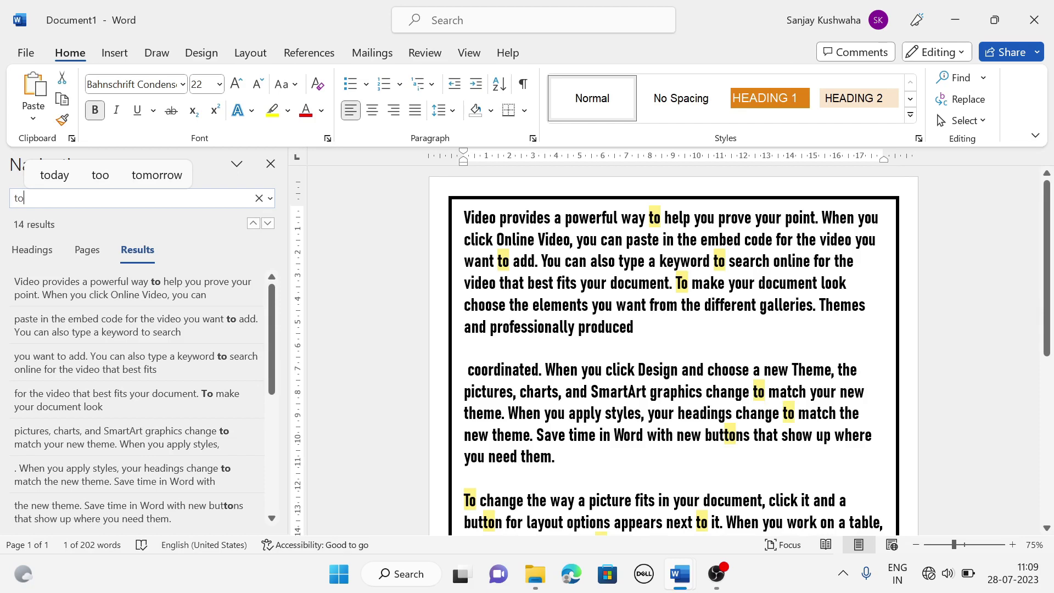
click(259, 198)
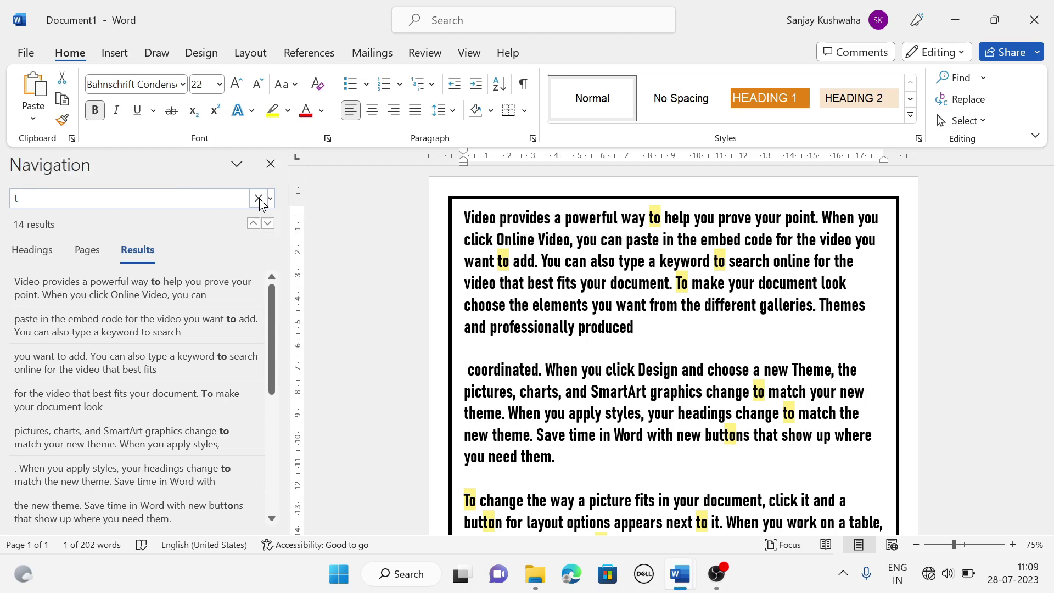
Close the search pane, return to CTRL A T Z, and open Go To with Ctrl+G
click(271, 165)
mouse_move(679, 574)
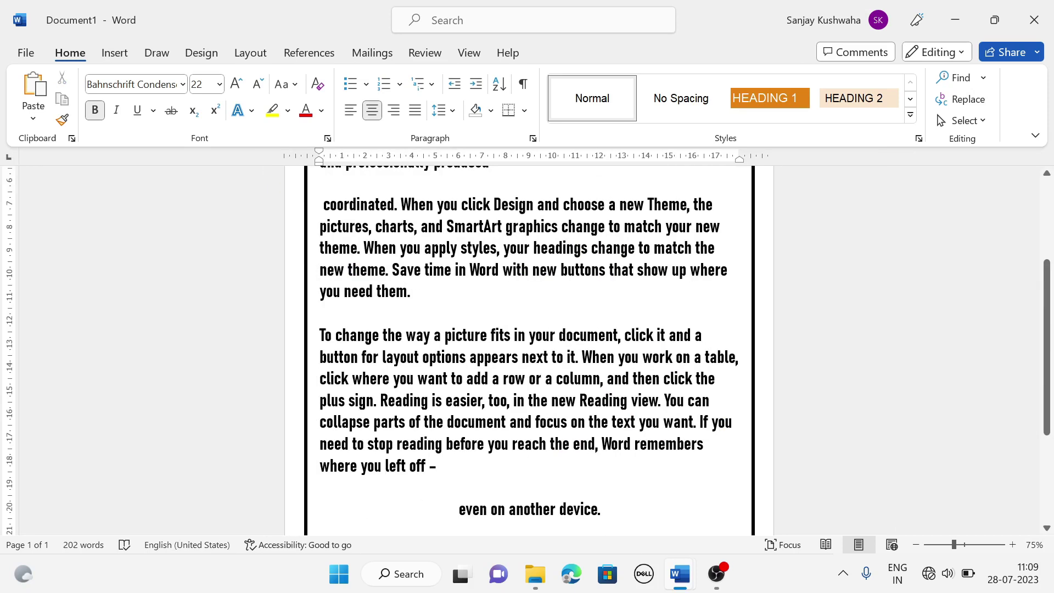
click(753, 509)
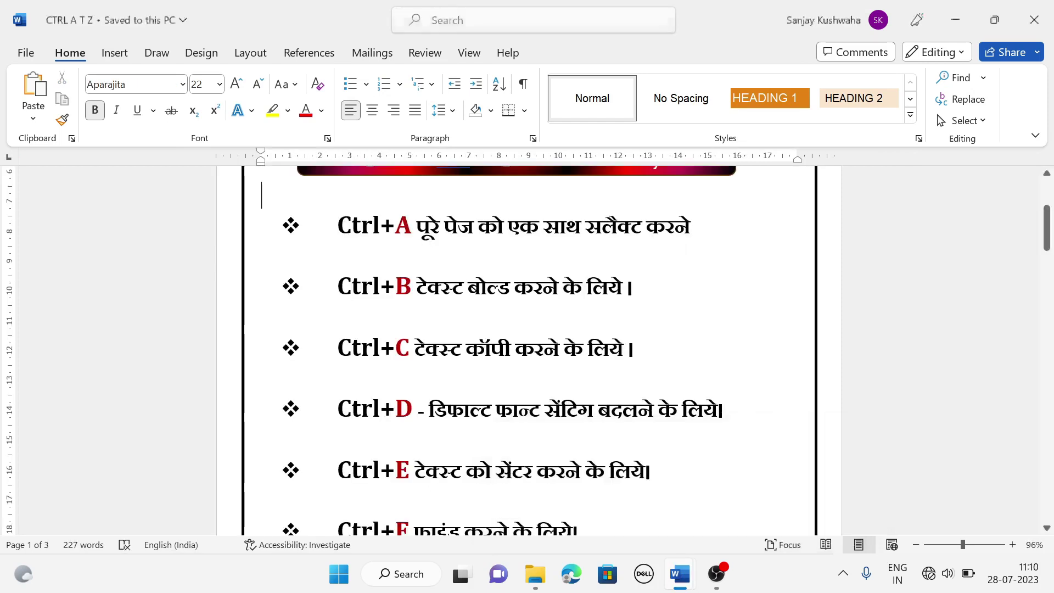
scroll(529, 351, down, 2)
scroll(529, 351, down, 1)
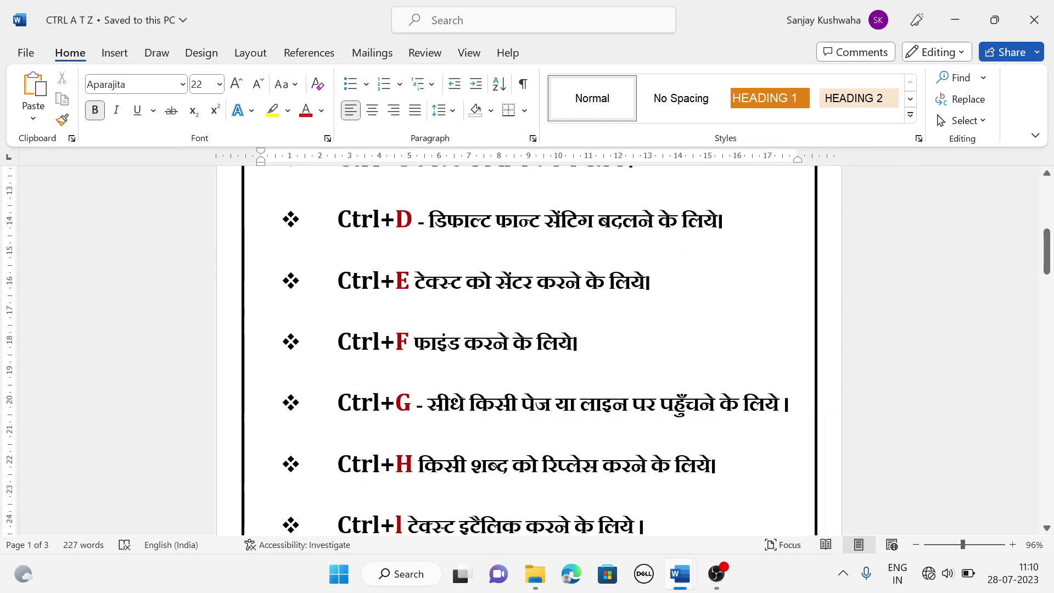
scroll(529, 351, down, 1)
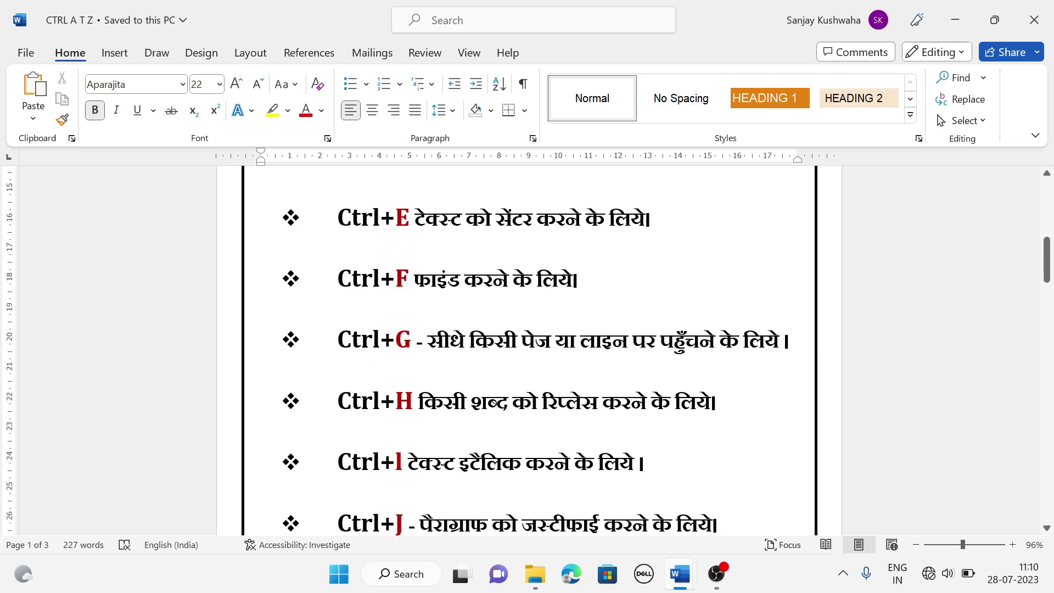
key(ctrl+g)
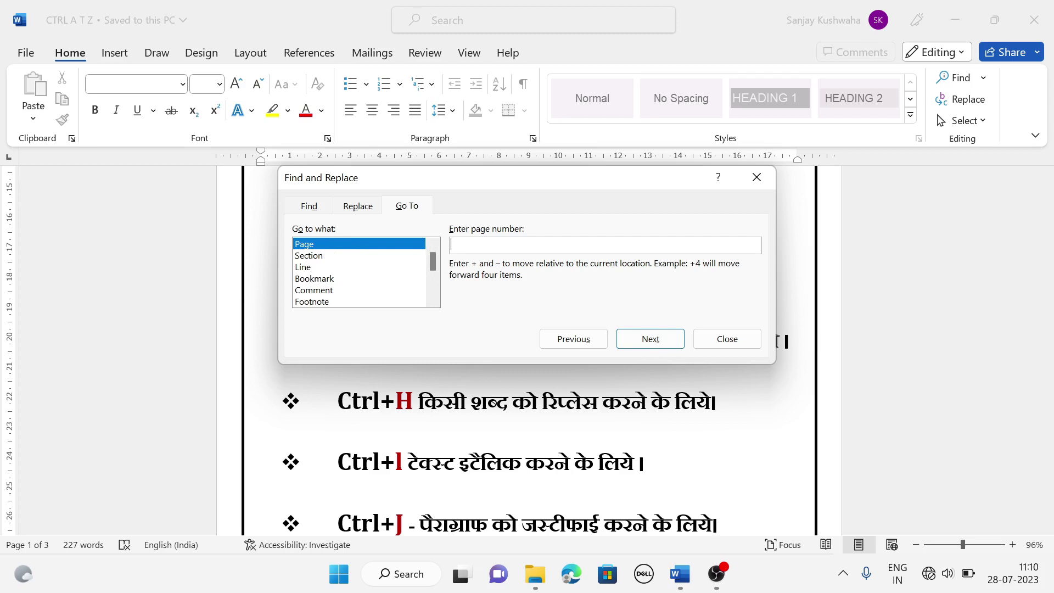
Jump to page 2 of the shortcut list with Go To, then close the dialog
text(2)
click(656, 339)
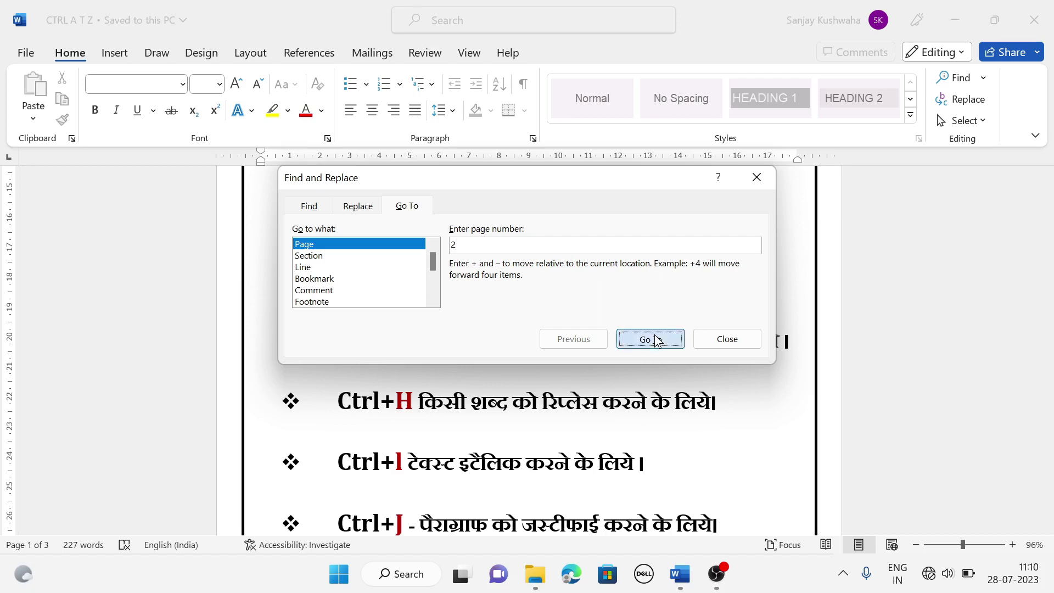
click(719, 338)
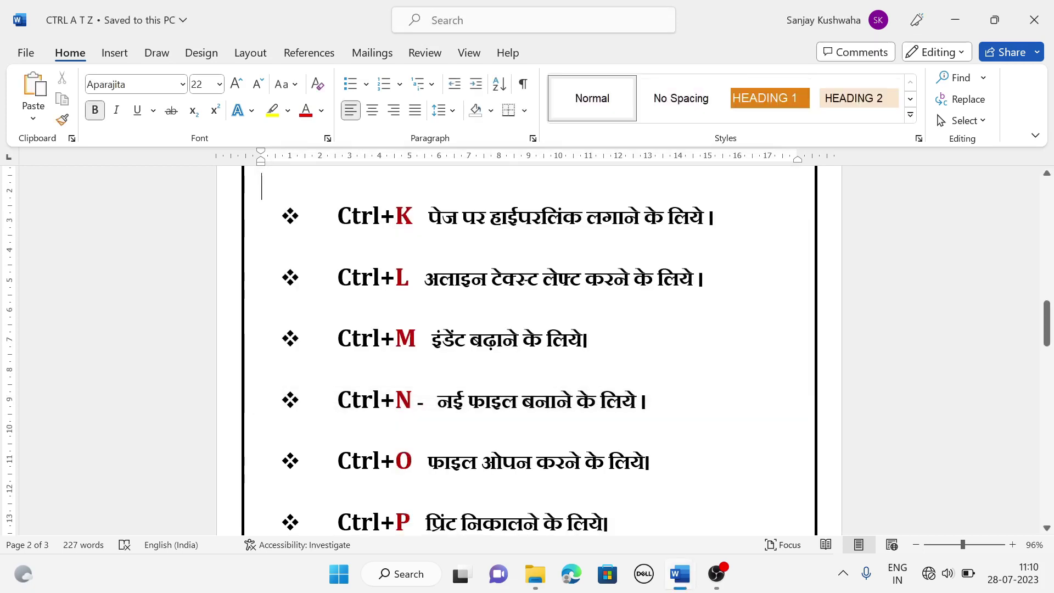
Scroll back to the page 1 entries, then reopen Go To with Ctrl+G and close it
scroll(287, 196, up, 1)
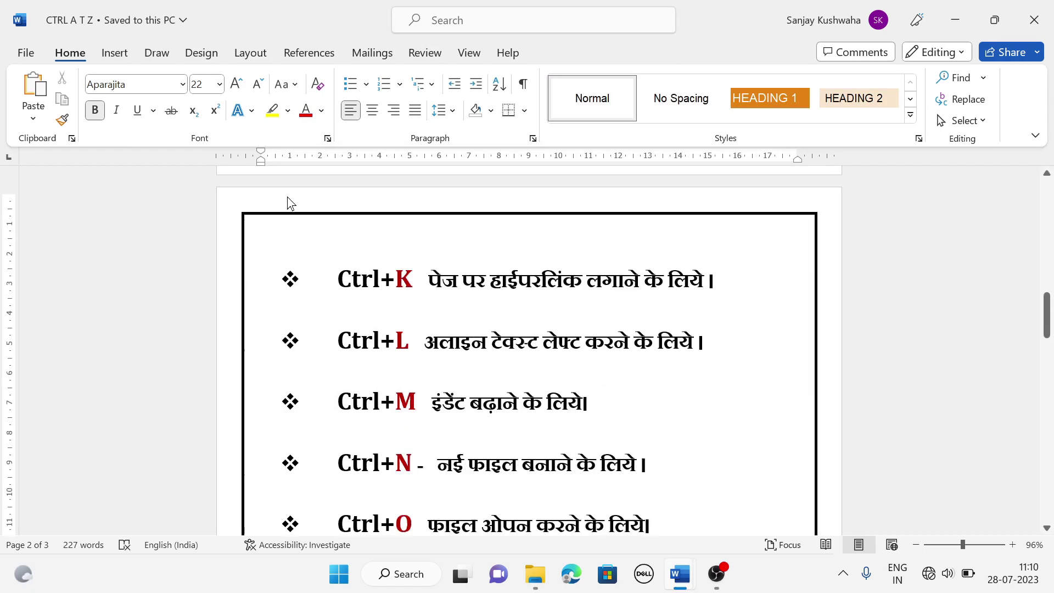
scroll(288, 203, up, 1)
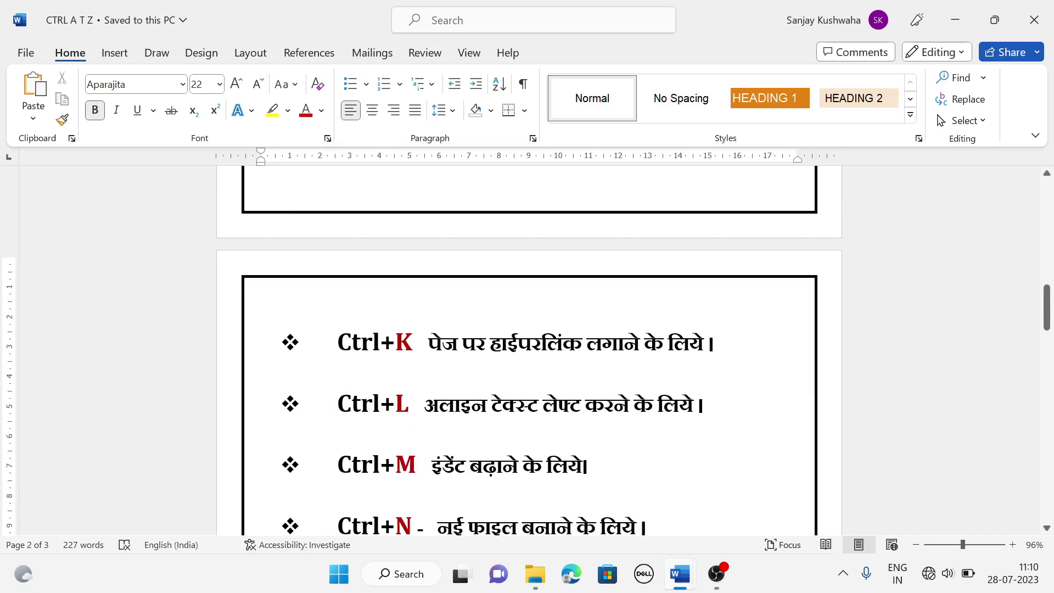
scroll(294, 311, up, 5)
scroll(527, 351, up, 5)
scroll(527, 351, up, 3)
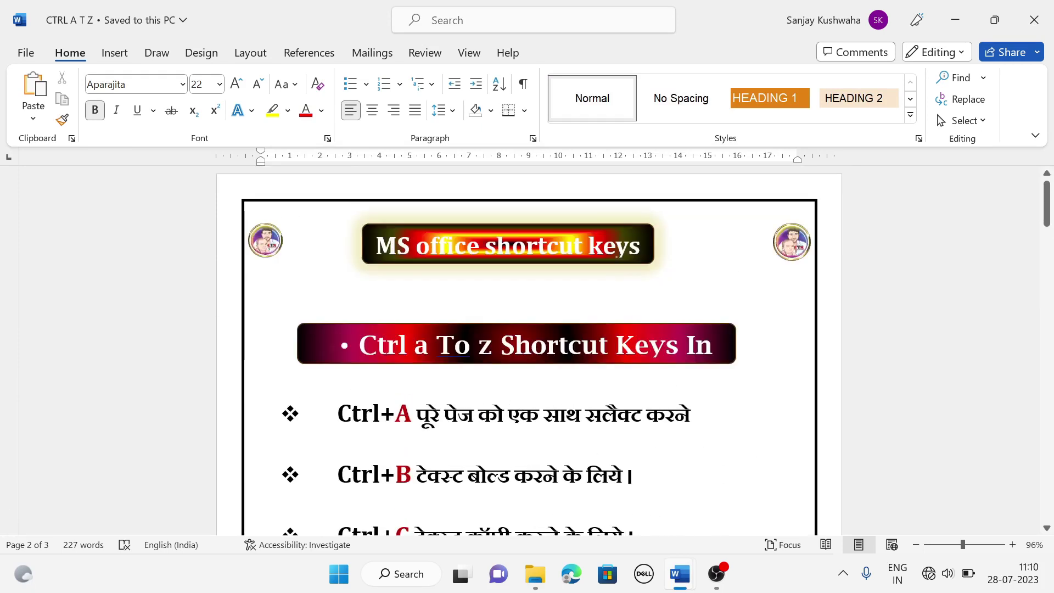
scroll(527, 351, down, 5)
scroll(526, 351, down, 4)
scroll(527, 351, down, 1)
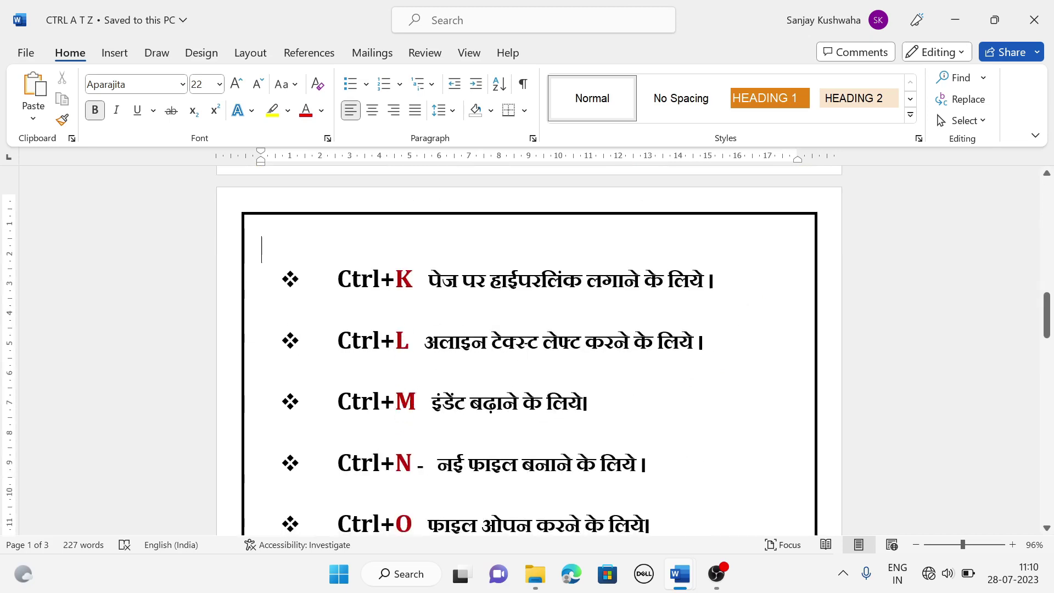
scroll(526, 351, up, 5)
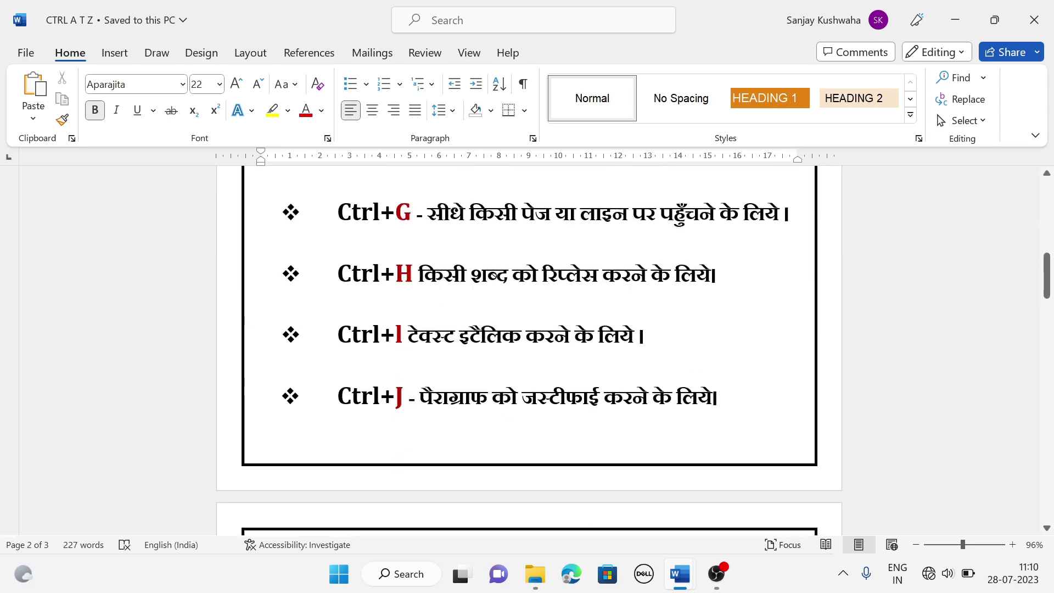
scroll(527, 351, up, 1)
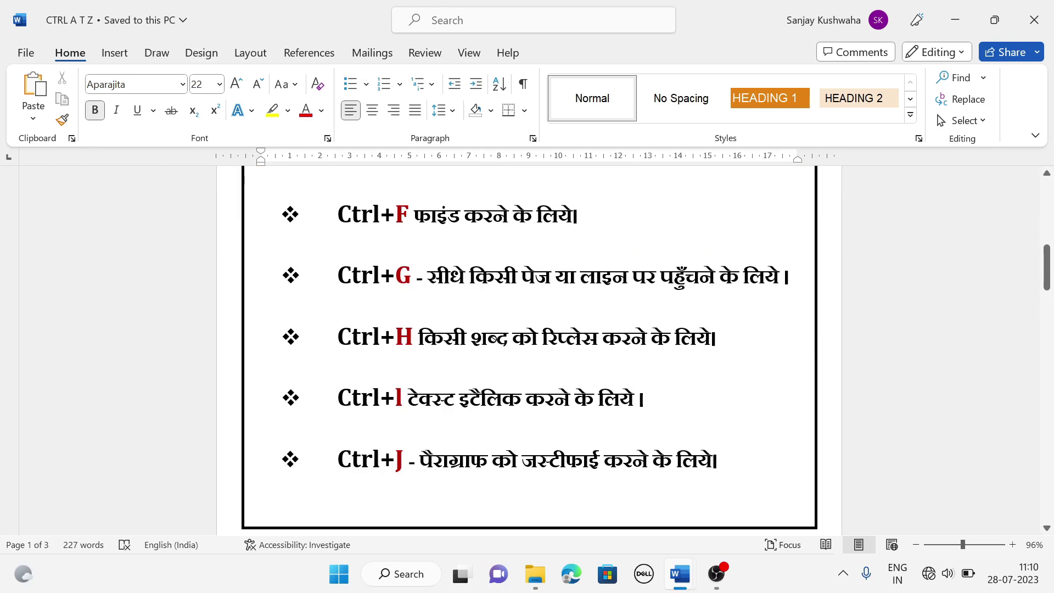
key(ctrl+g)
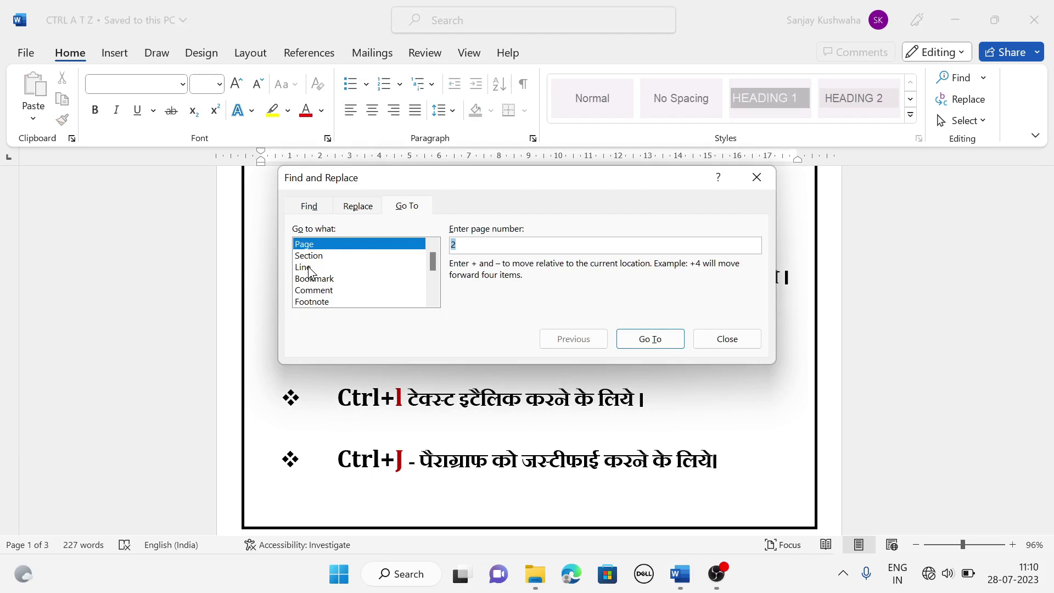
click(727, 340)
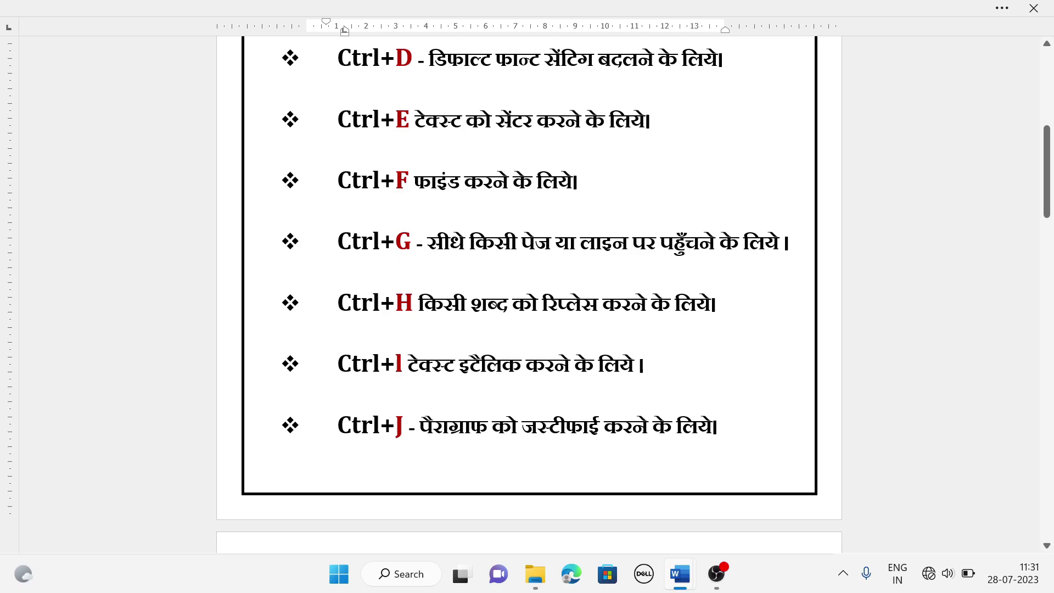
Switch to Document1 and open Find and Replace with Ctrl+H to swap 'to' for '8'
mouse_move(679, 574)
click(607, 523)
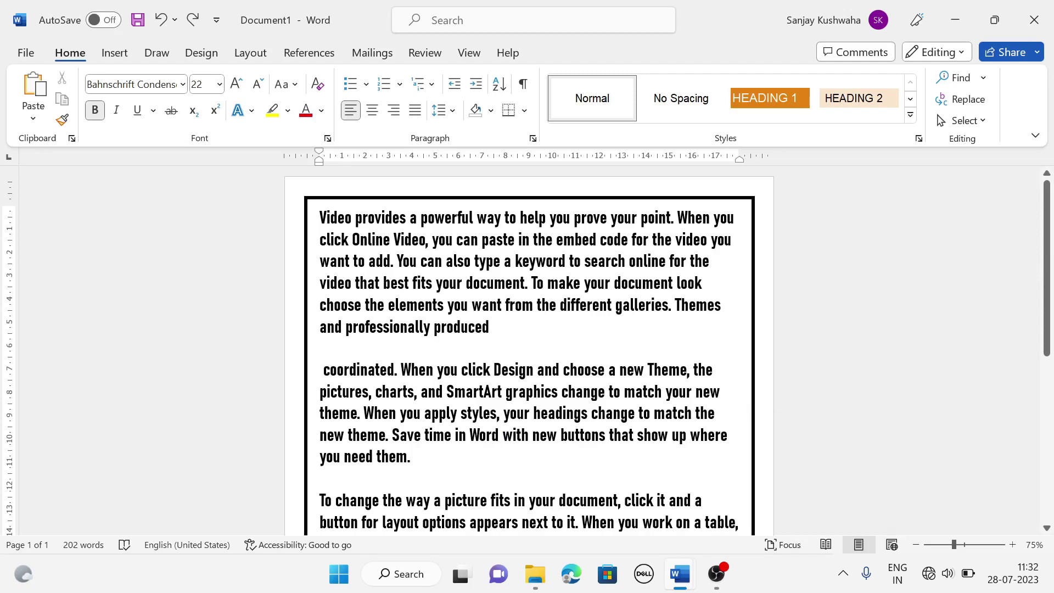
key(ctrl+h)
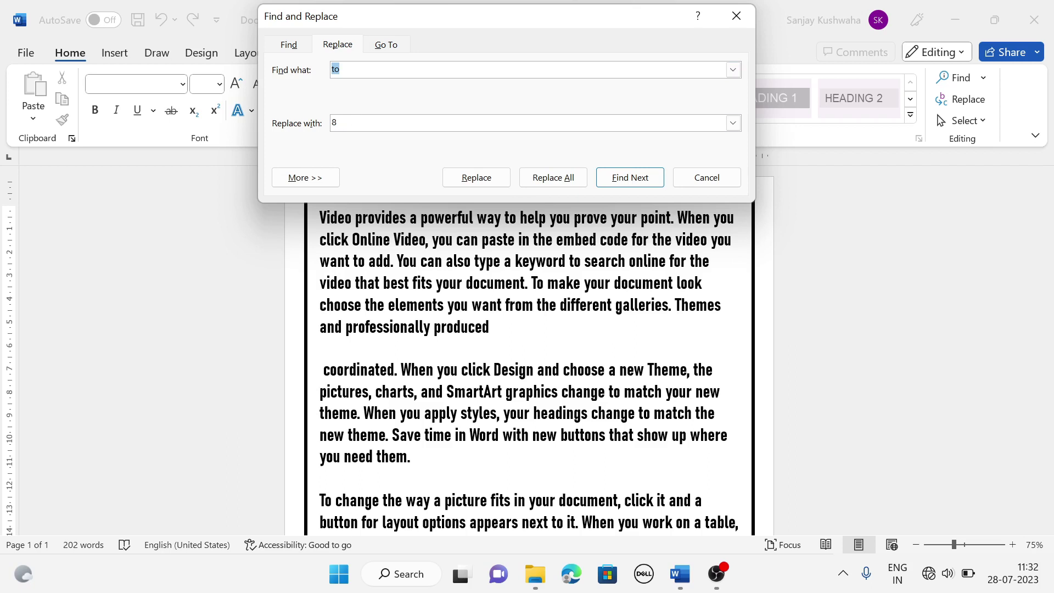
Find and replace five occurrences of 'to' (including 'To') with '8' one by one, then close the dialog
click(493, 175)
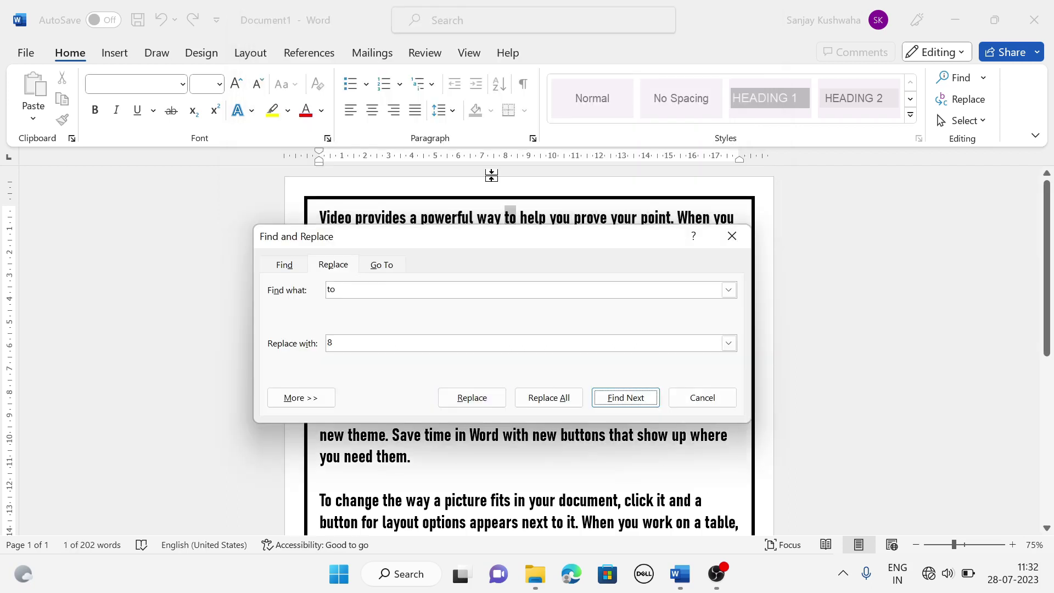
mouse_move(532, 235)
mouse_down()
mouse_move(522, 67)
mouse_move(531, 68)
mouse_up()
click(618, 219)
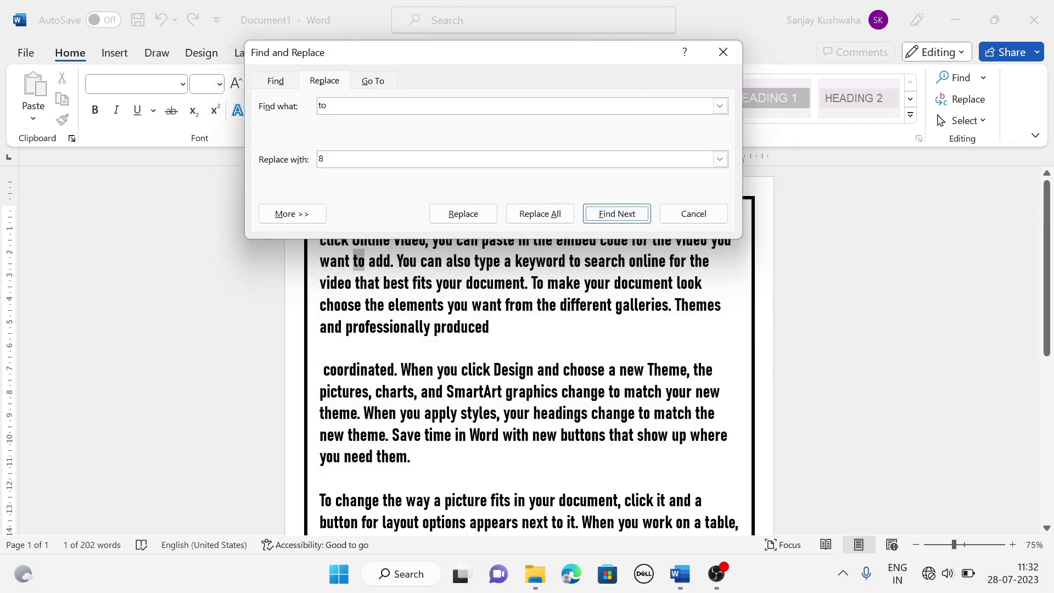
click(456, 206)
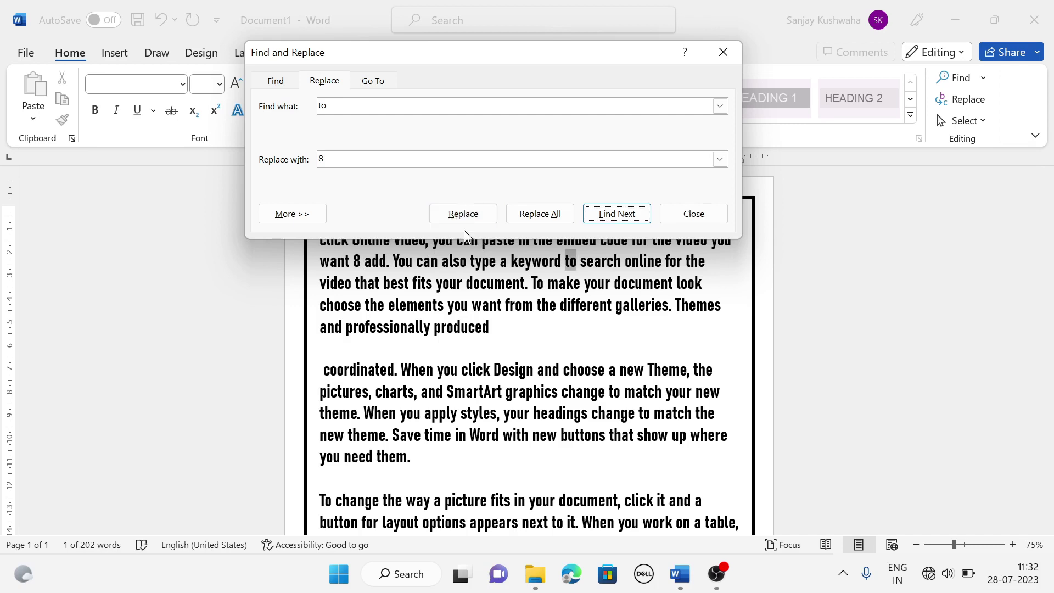
click(464, 212)
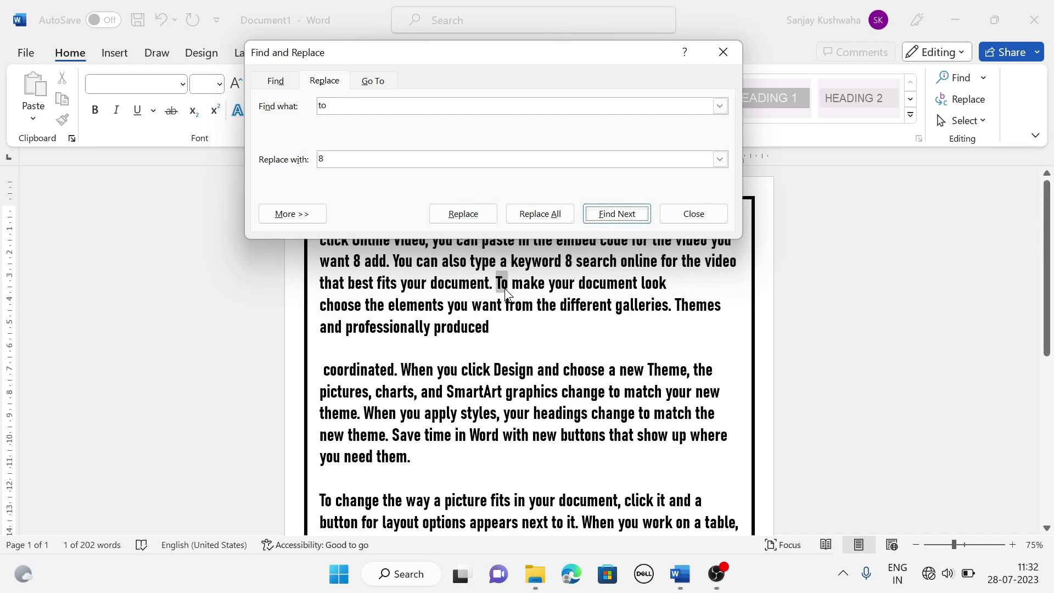
click(459, 212)
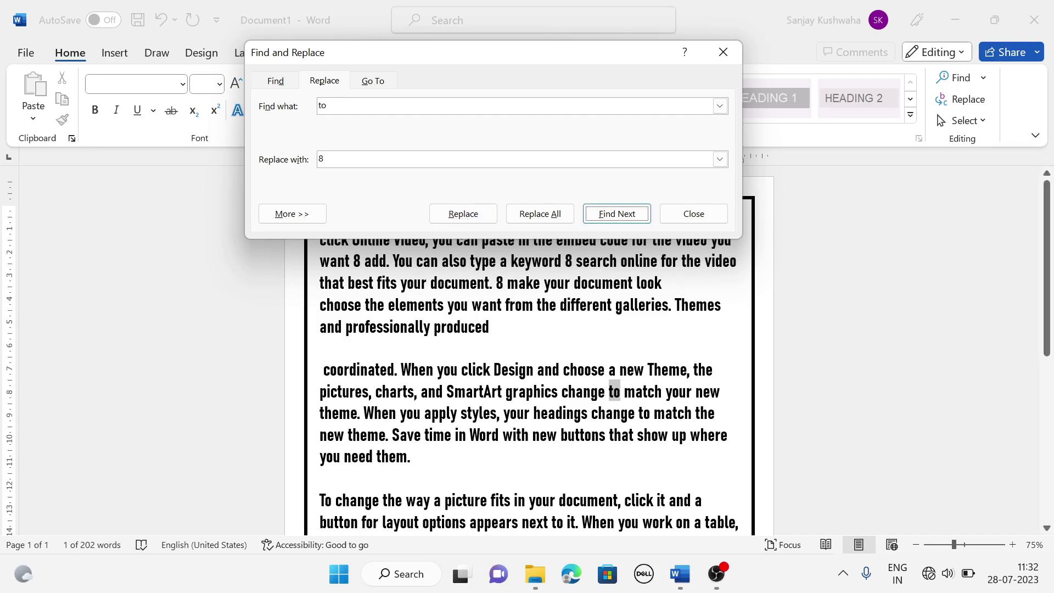
click(463, 213)
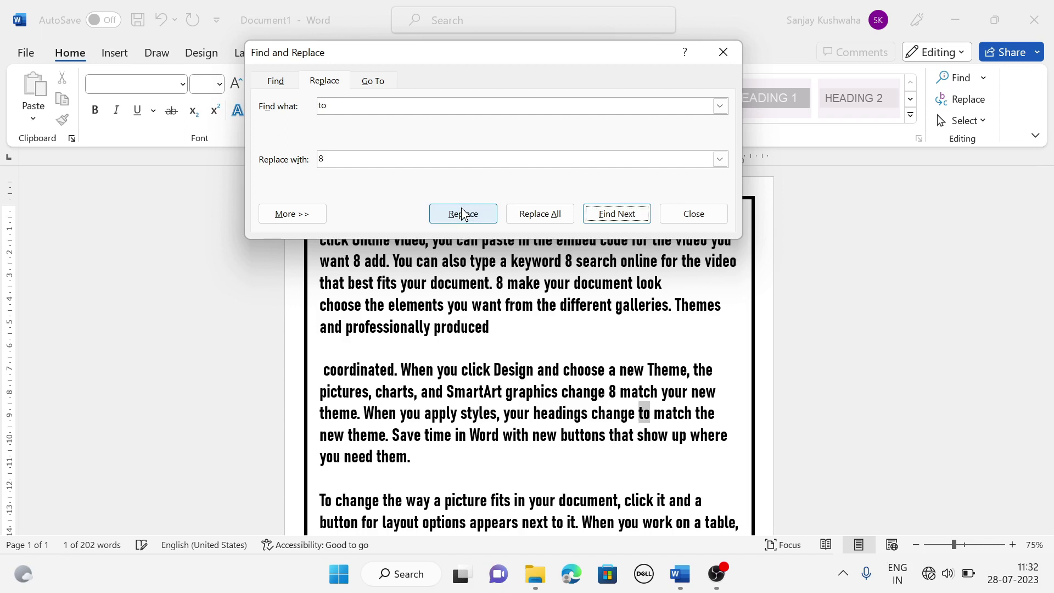
click(462, 213)
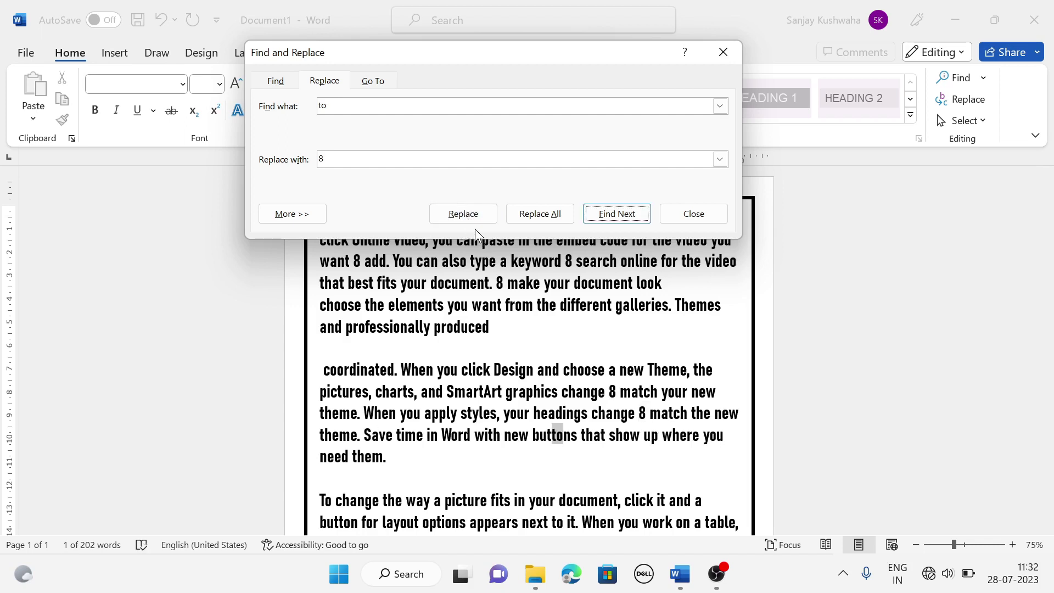
click(693, 215)
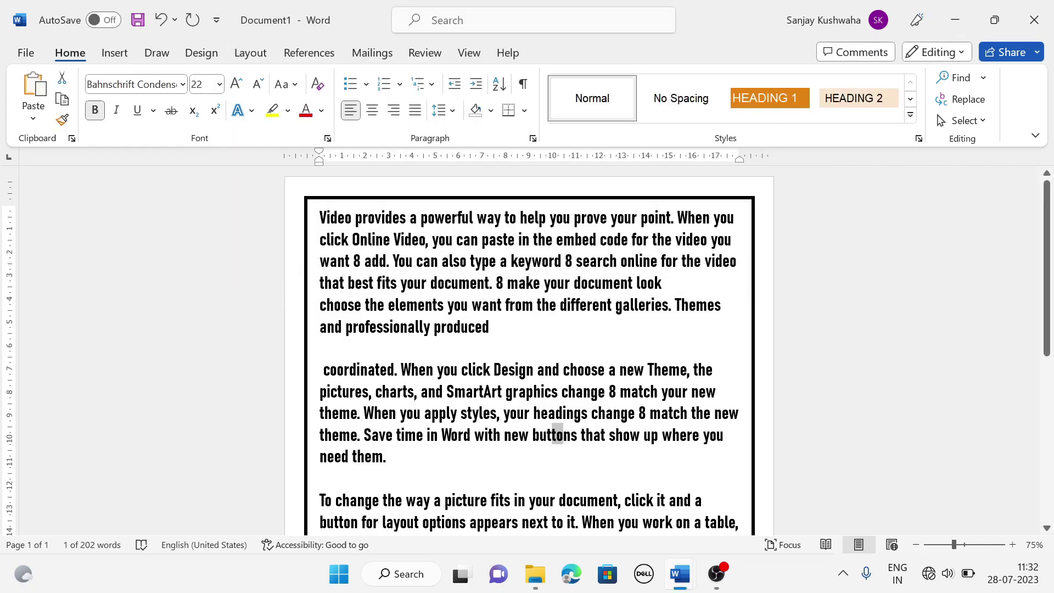
mouse_move(679, 574)
click(766, 512)
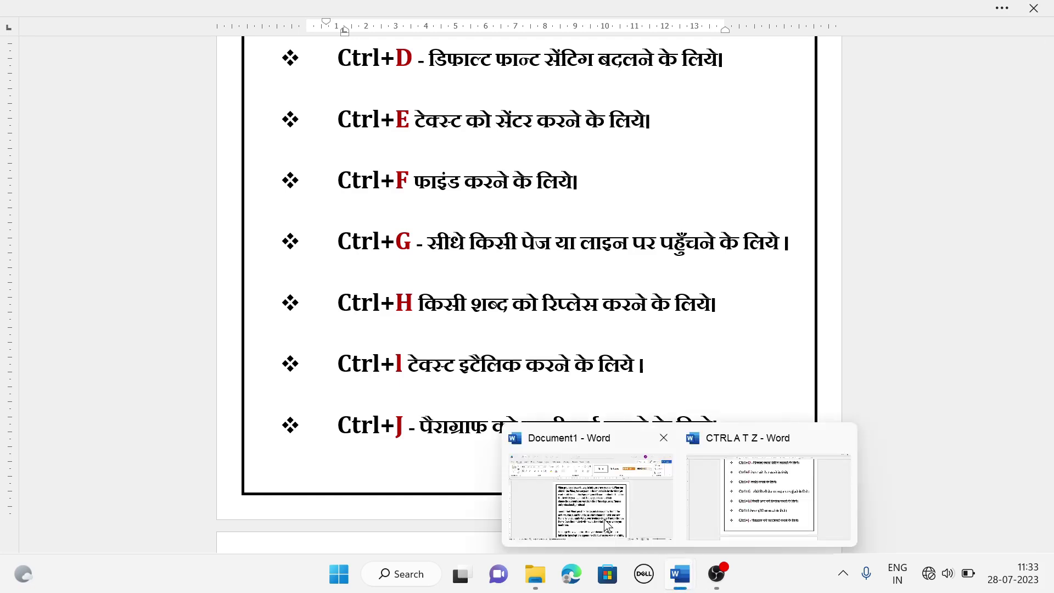
click(608, 526)
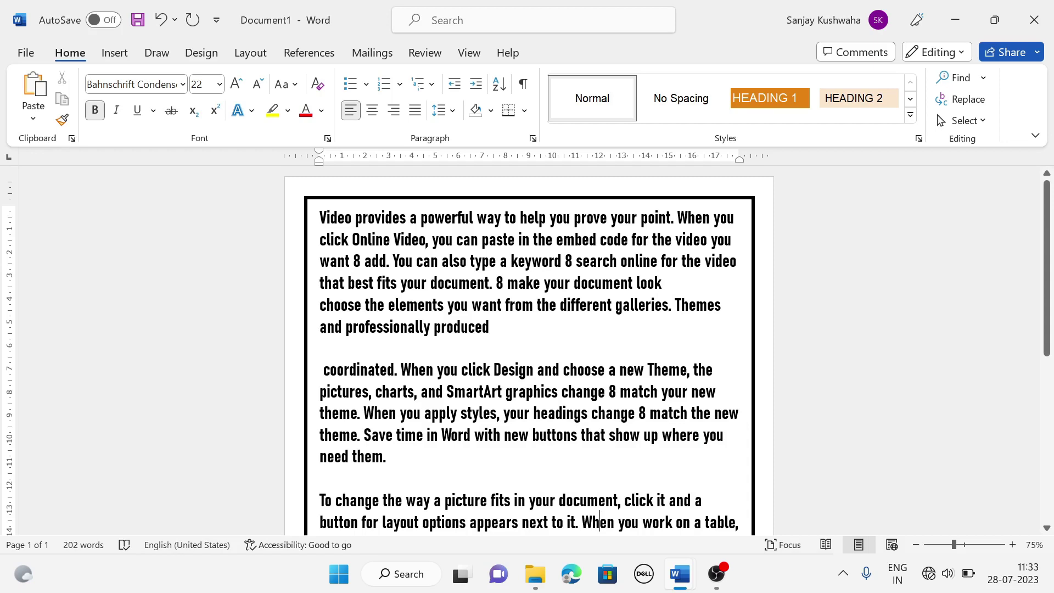
key(ctrl+a)
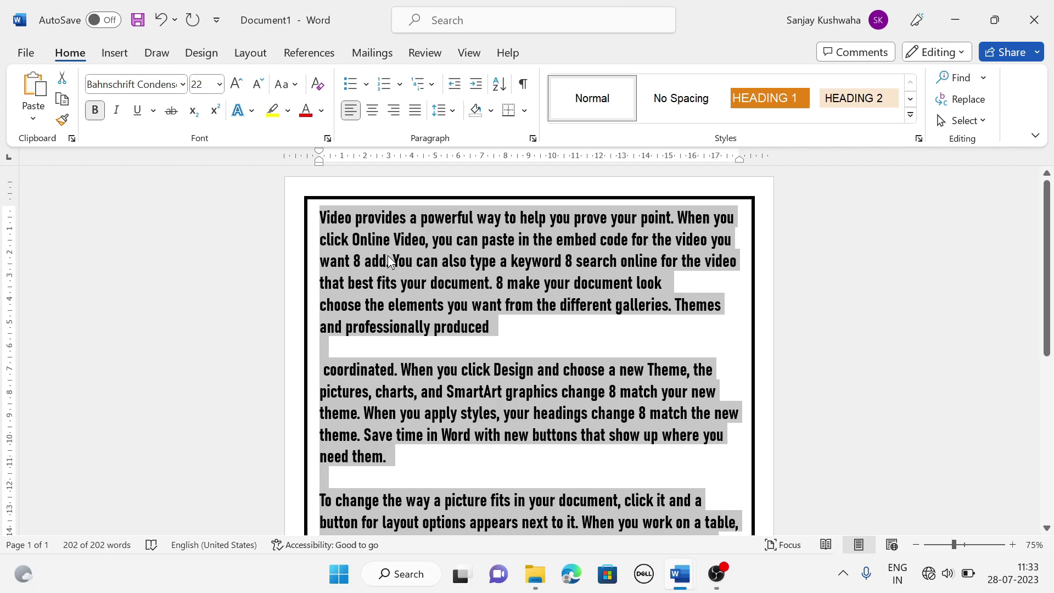
key(ctrl+i)
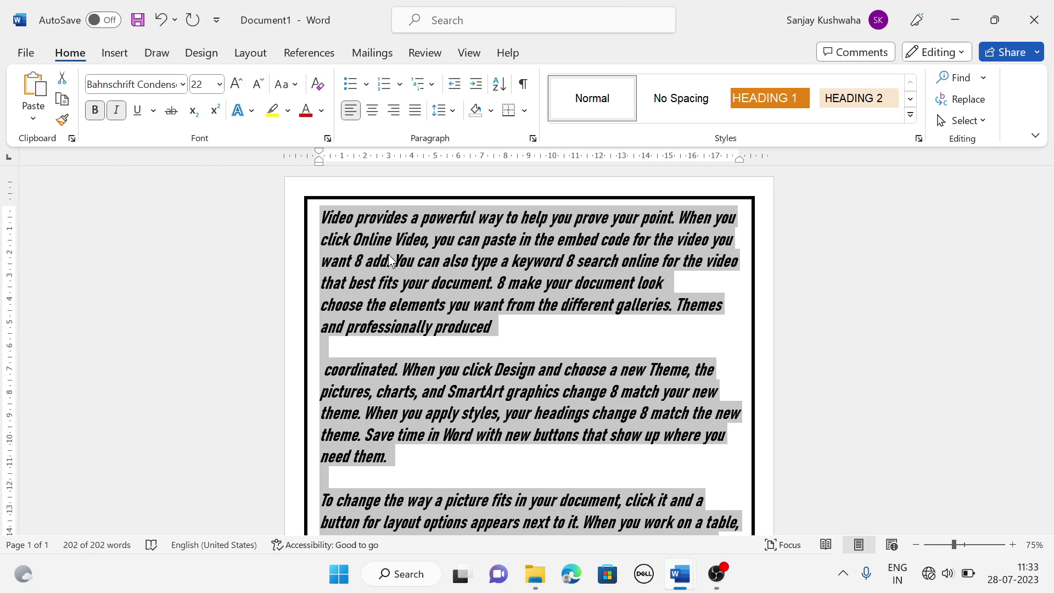
key(ctrl+i)
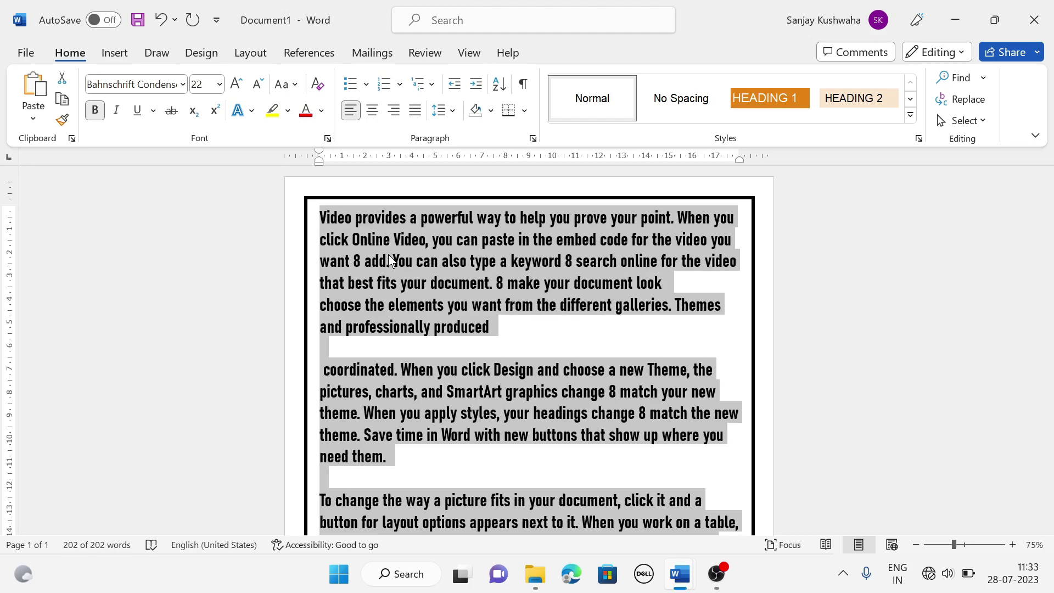
key(ctrl+i)
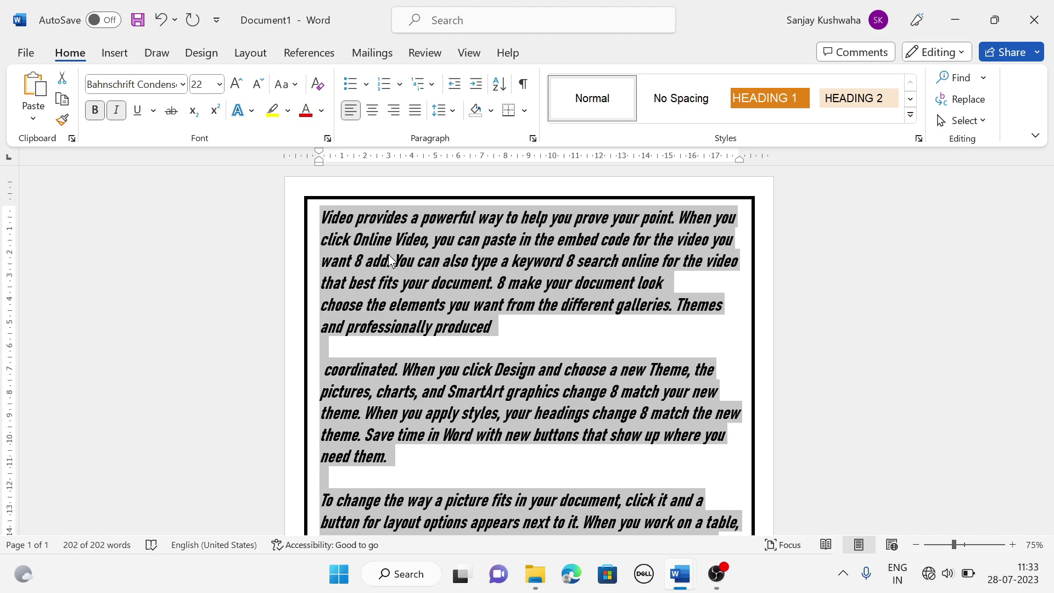
key(ctrl+i)
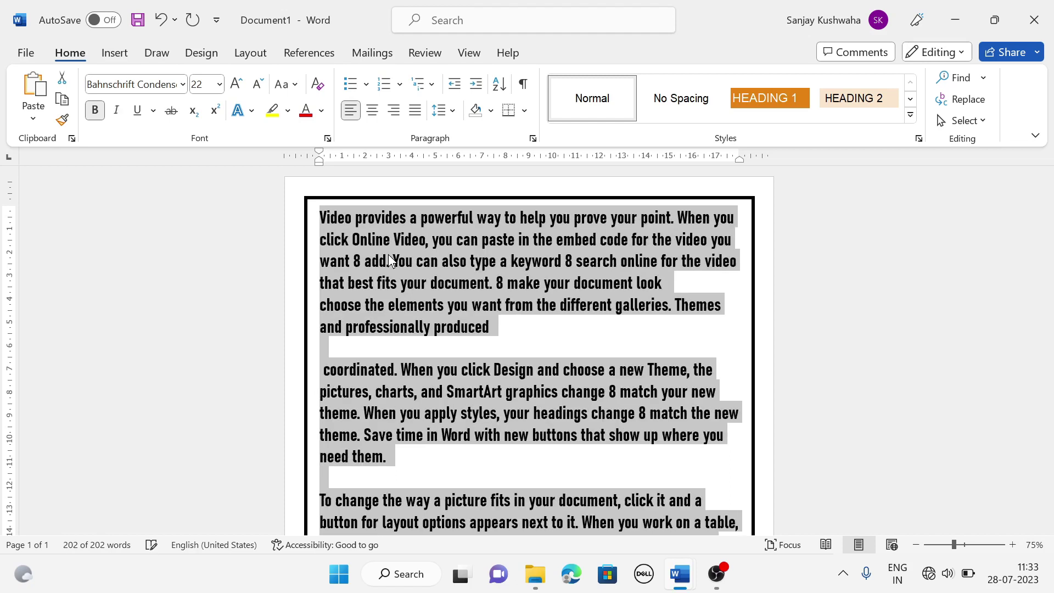
click(684, 319)
mouse_move(679, 574)
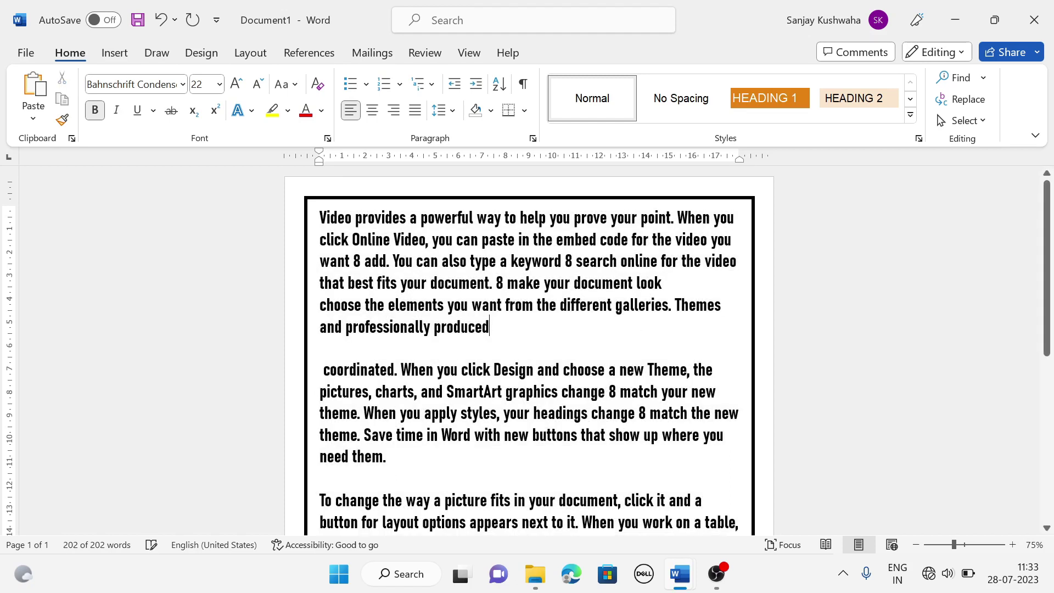
click(783, 504)
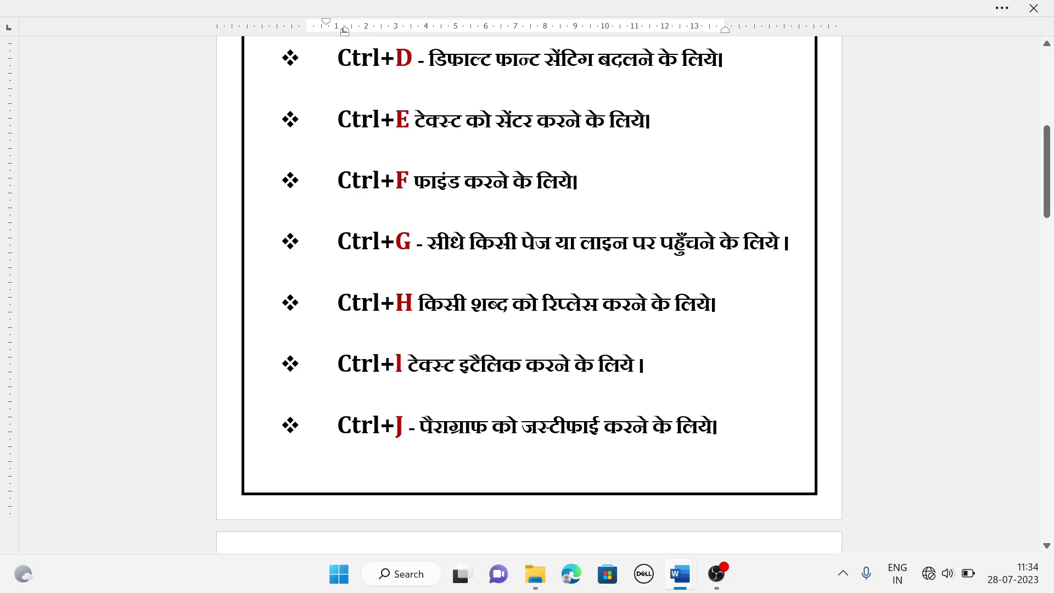
scroll(527, 296, up, 5)
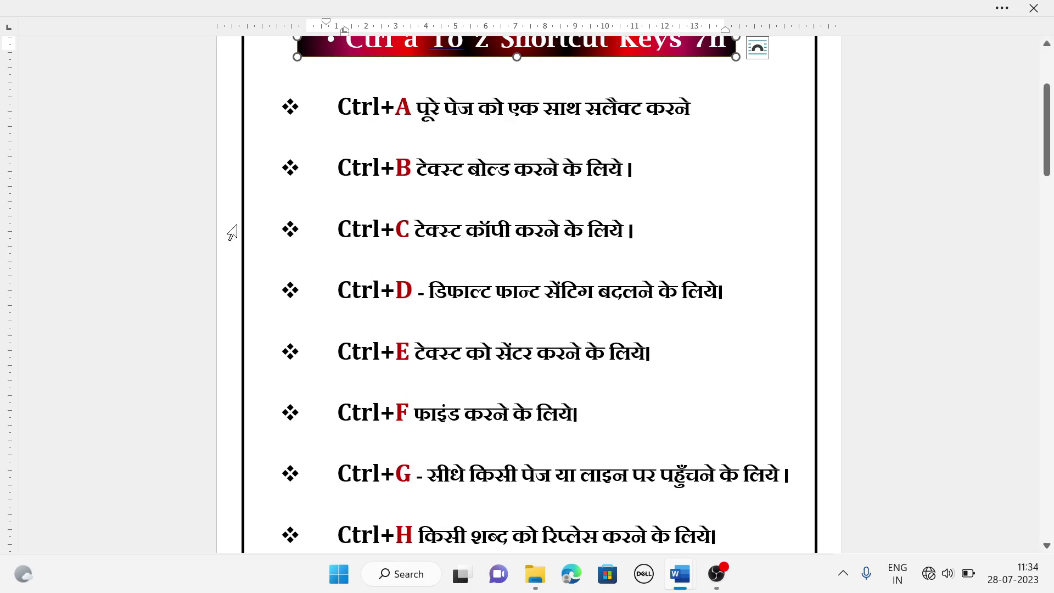
click(263, 200)
scroll(263, 201, down, 5)
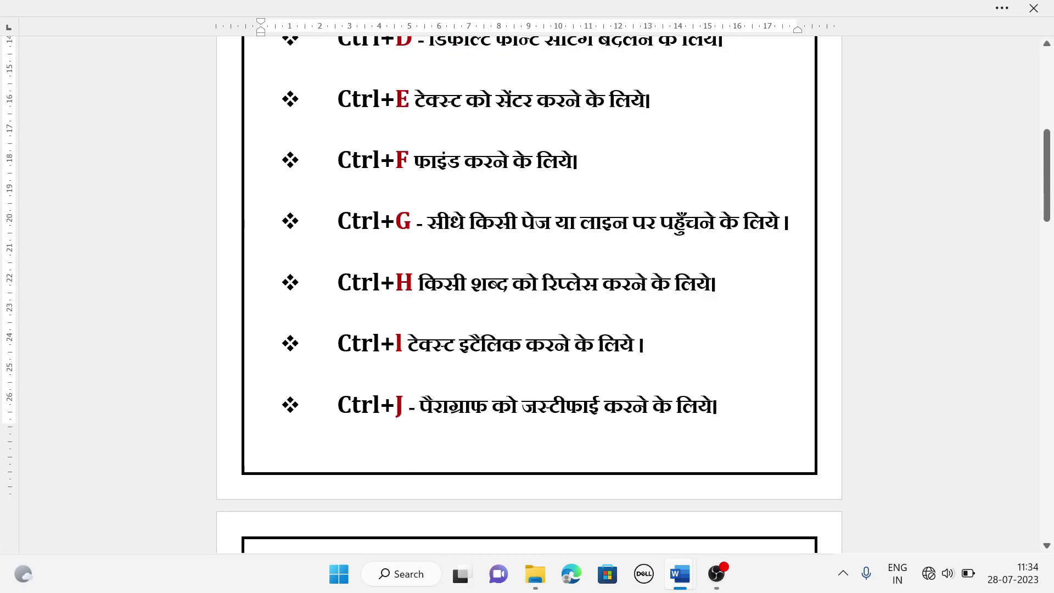
scroll(449, 377, down, 2)
scroll(449, 377, down, 1)
scroll(449, 378, down, 1)
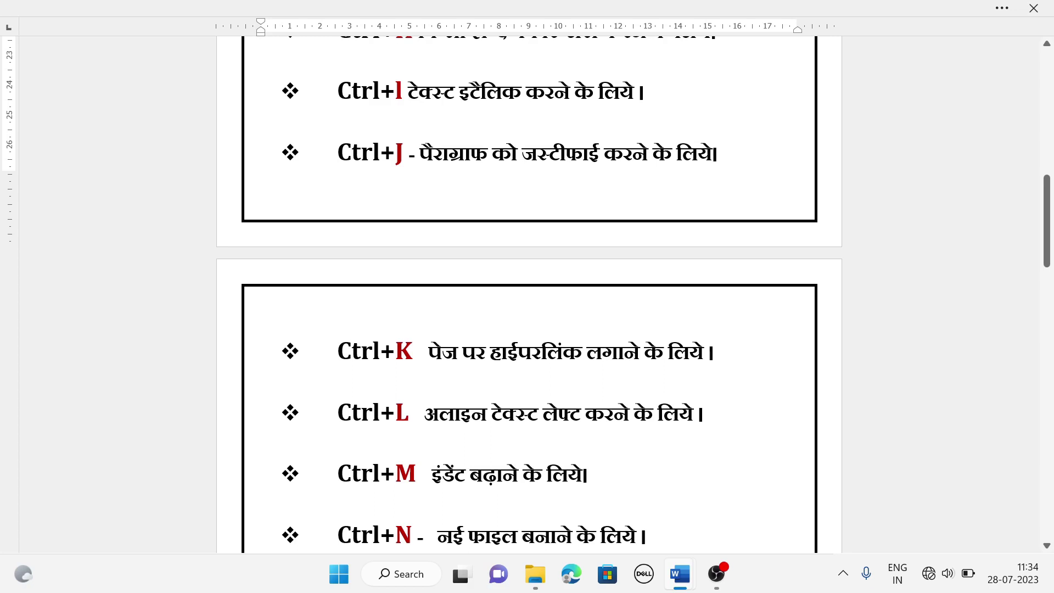
mouse_move(679, 573)
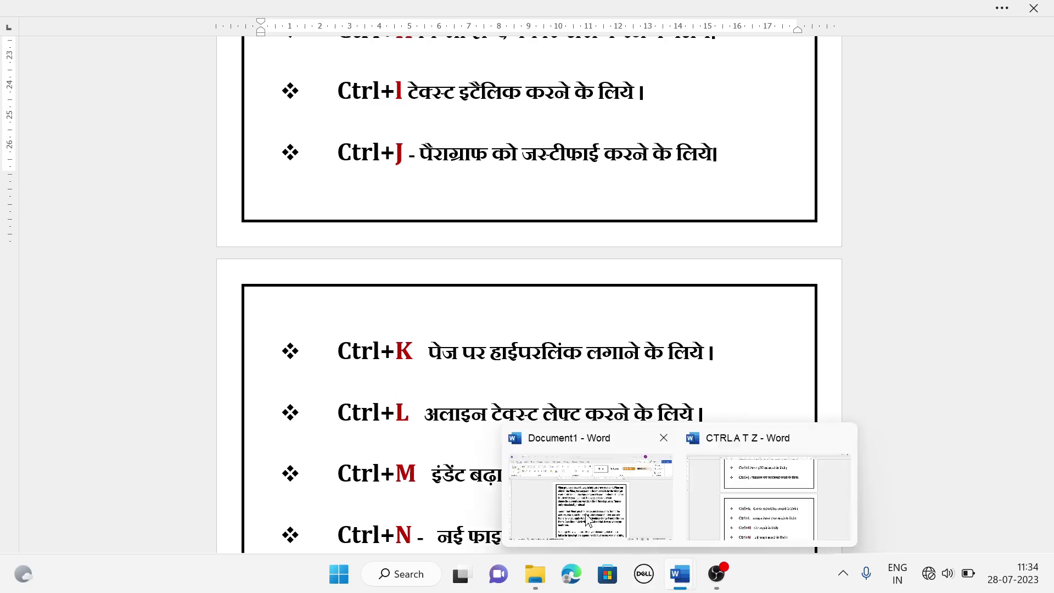
click(587, 518)
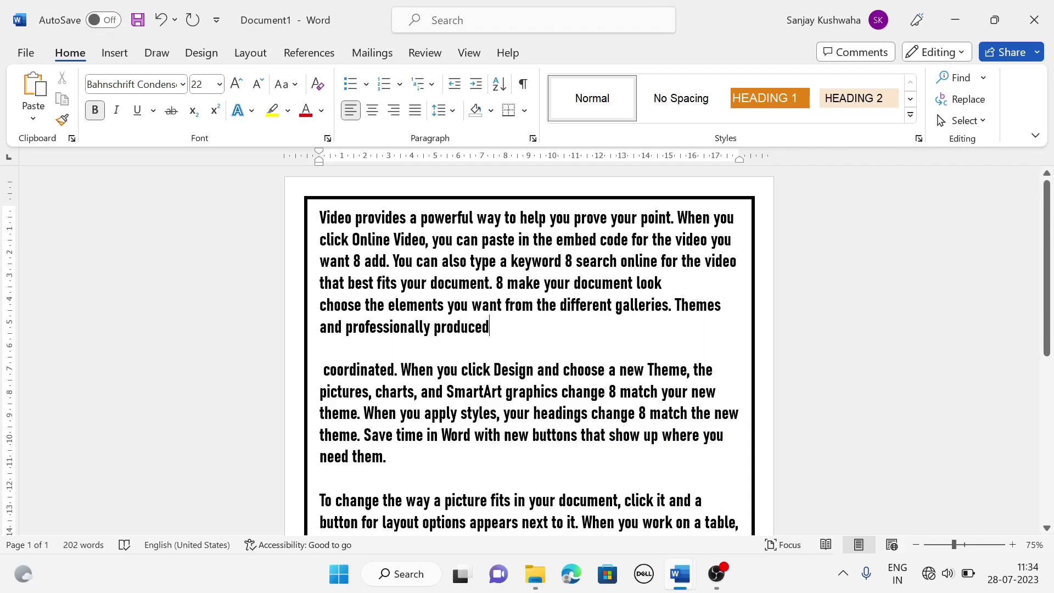
Place the insertion point just after the word 'document' in the sample text
key(ctrl+k)
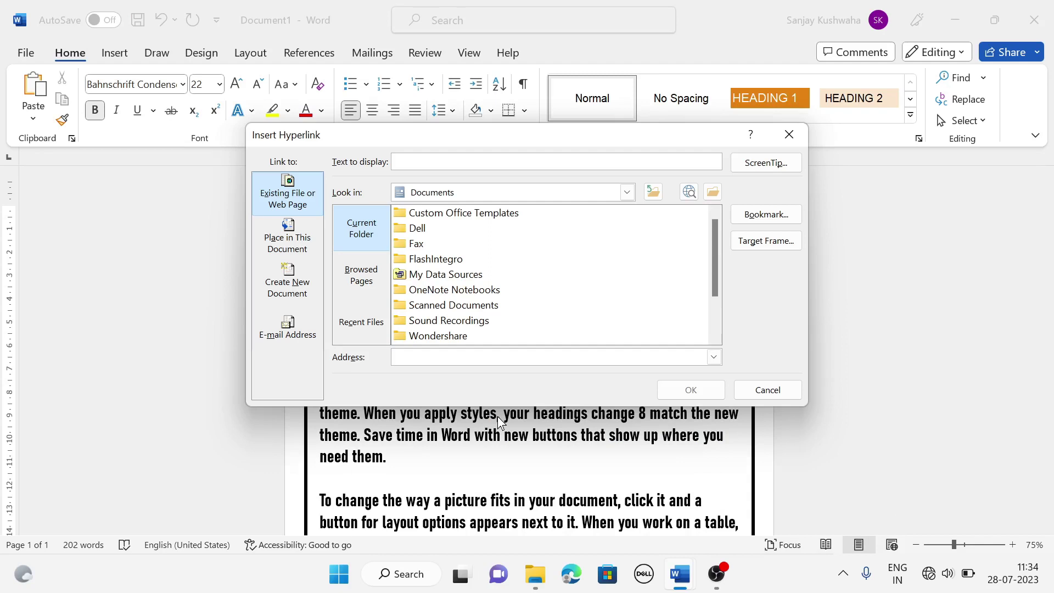
click(789, 135)
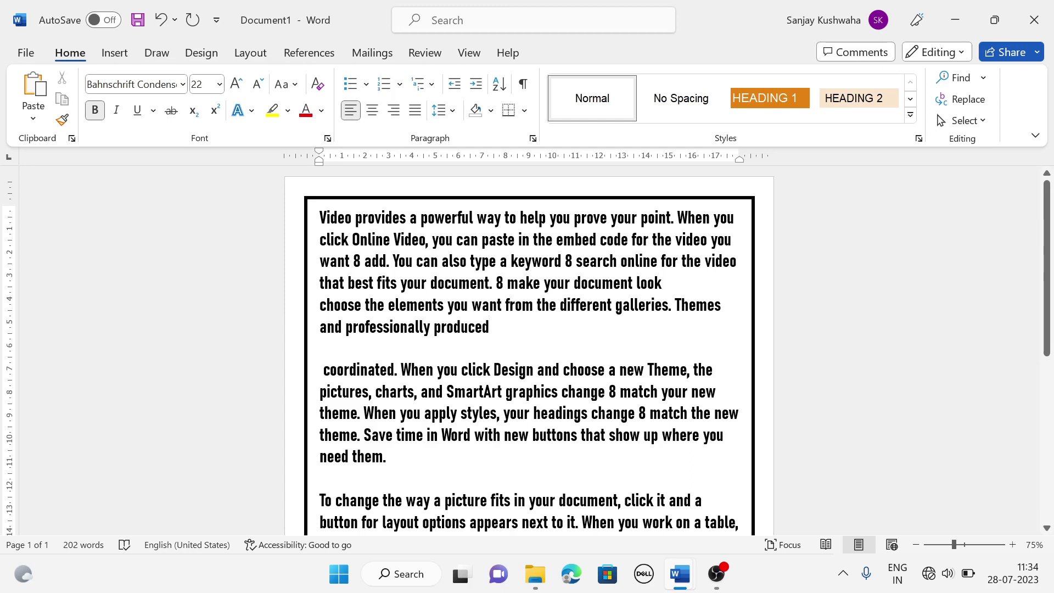
click(628, 282)
click(633, 282)
Browse Desktop > Free for a file to link, checking the pixabay and png image folders
key(ctrl+k)
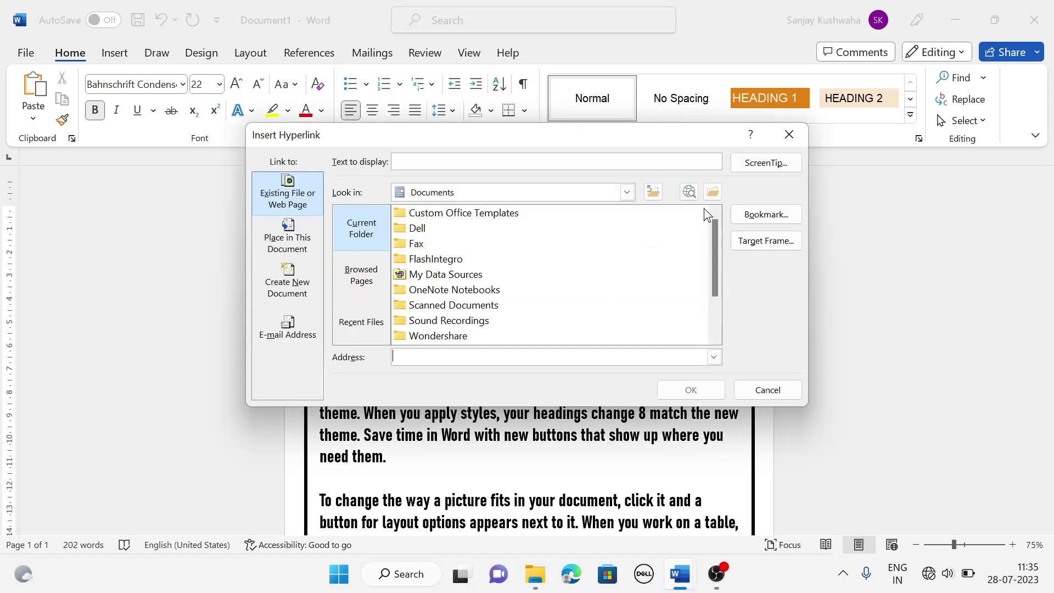
click(713, 192)
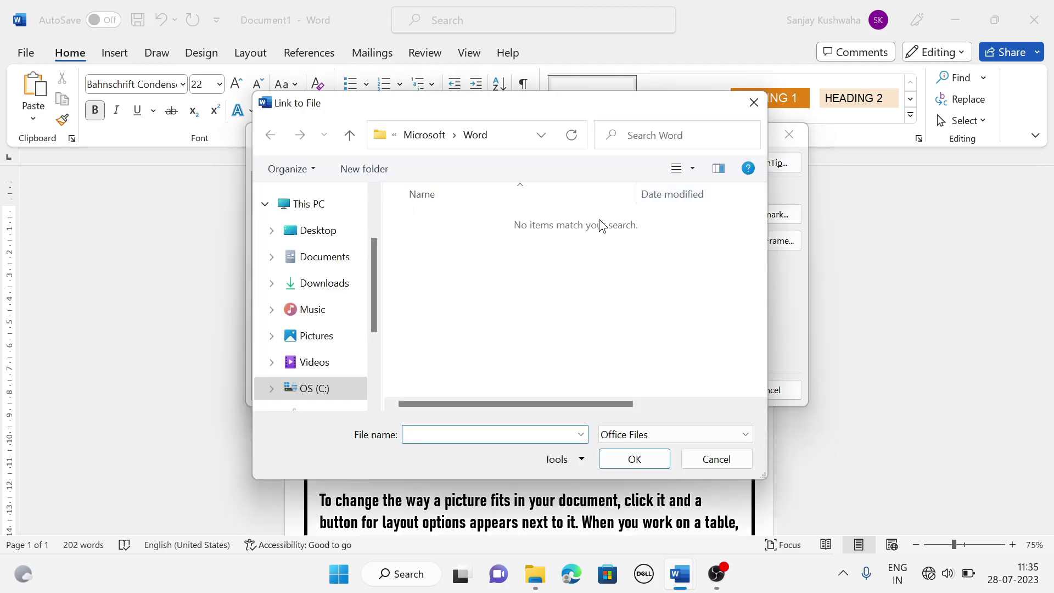
click(324, 232)
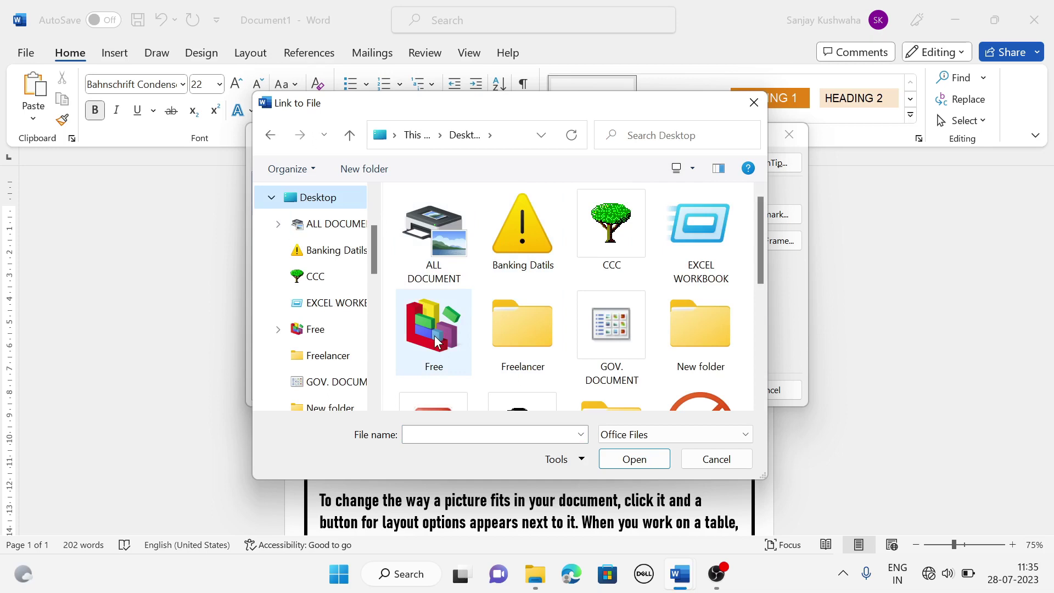
double_click(435, 341)
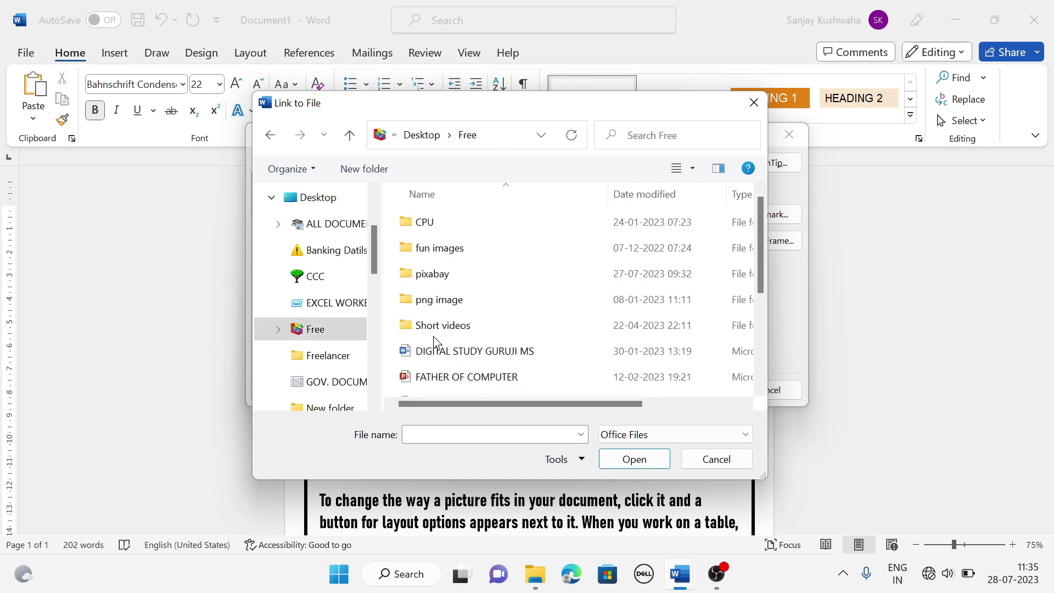
double_click(456, 272)
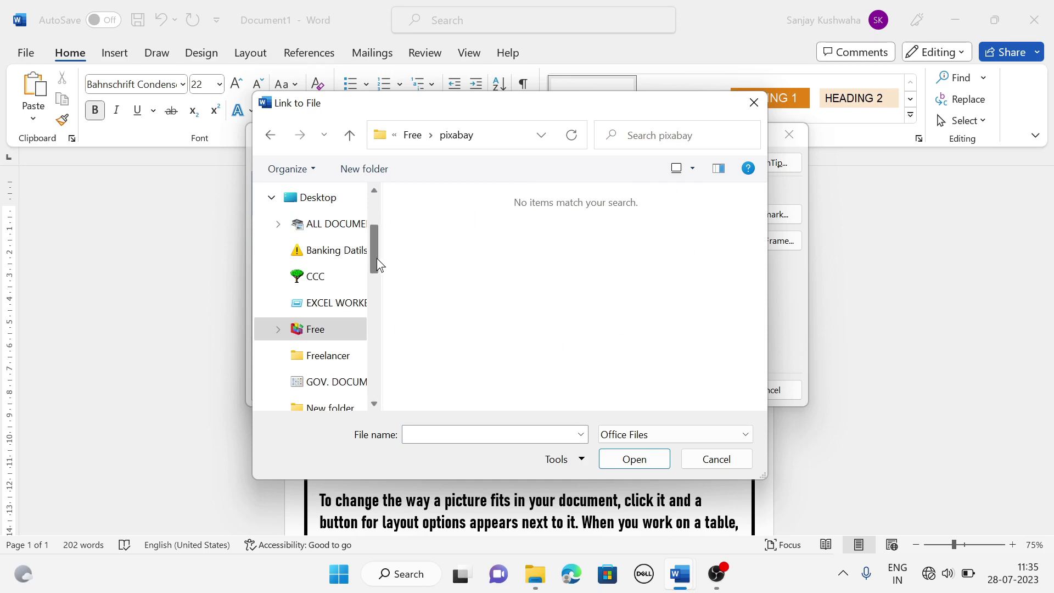
drag(377, 258, 373, 219)
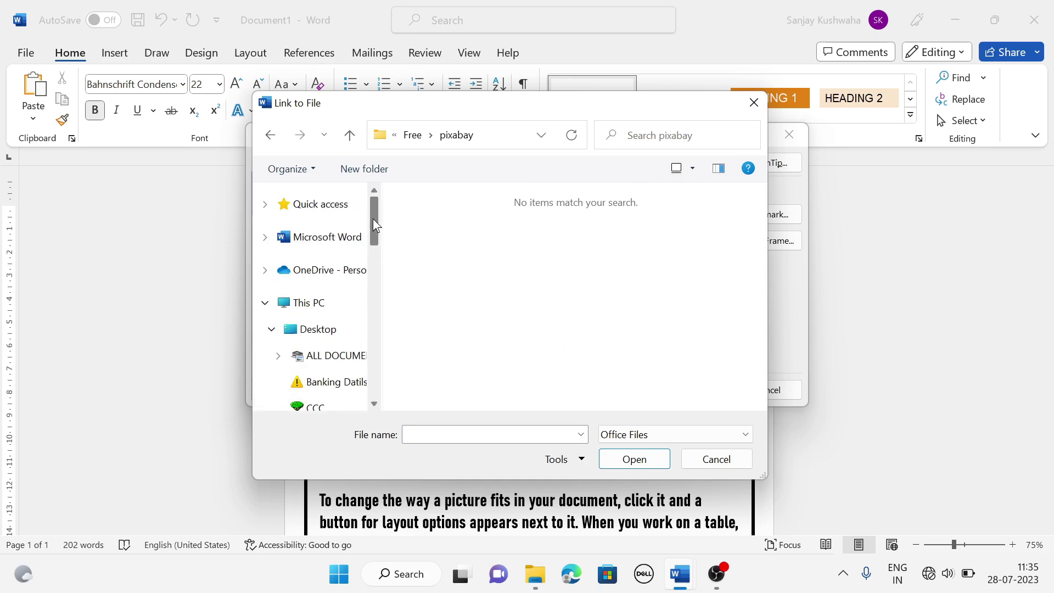
click(269, 135)
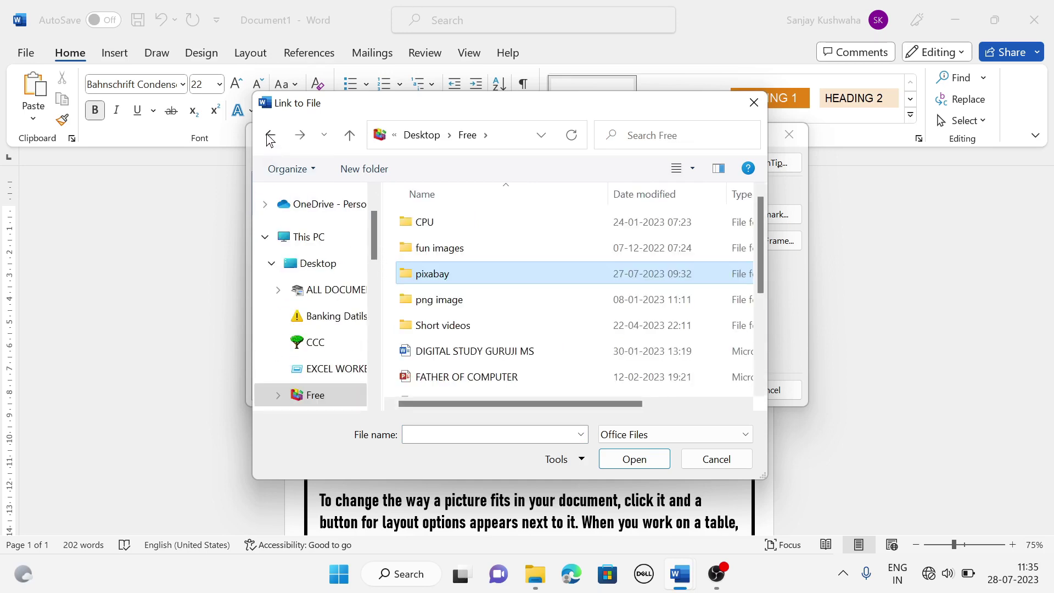
click(439, 302)
double_click(439, 301)
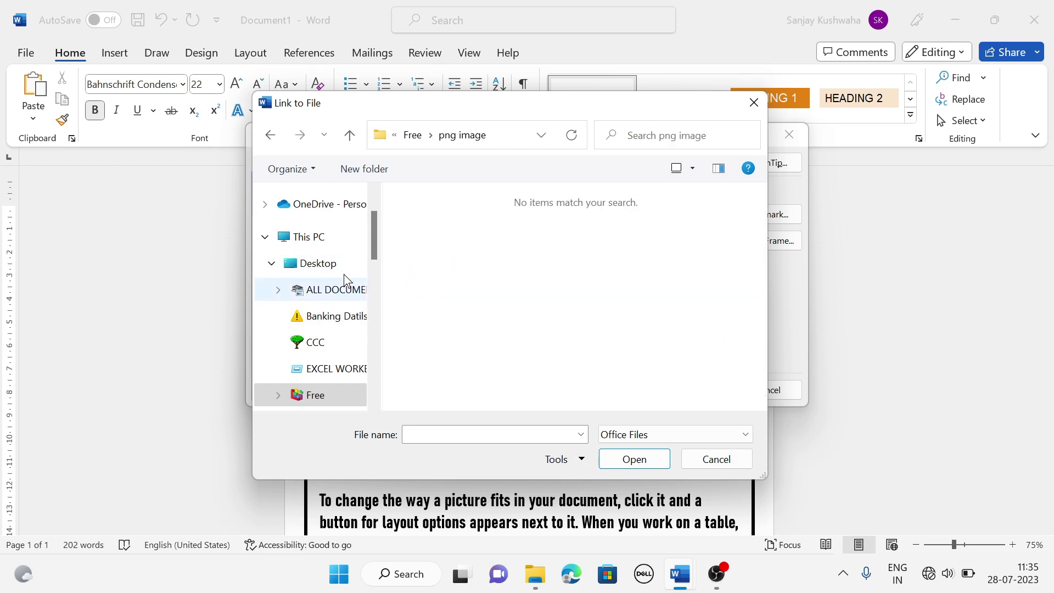
click(271, 138)
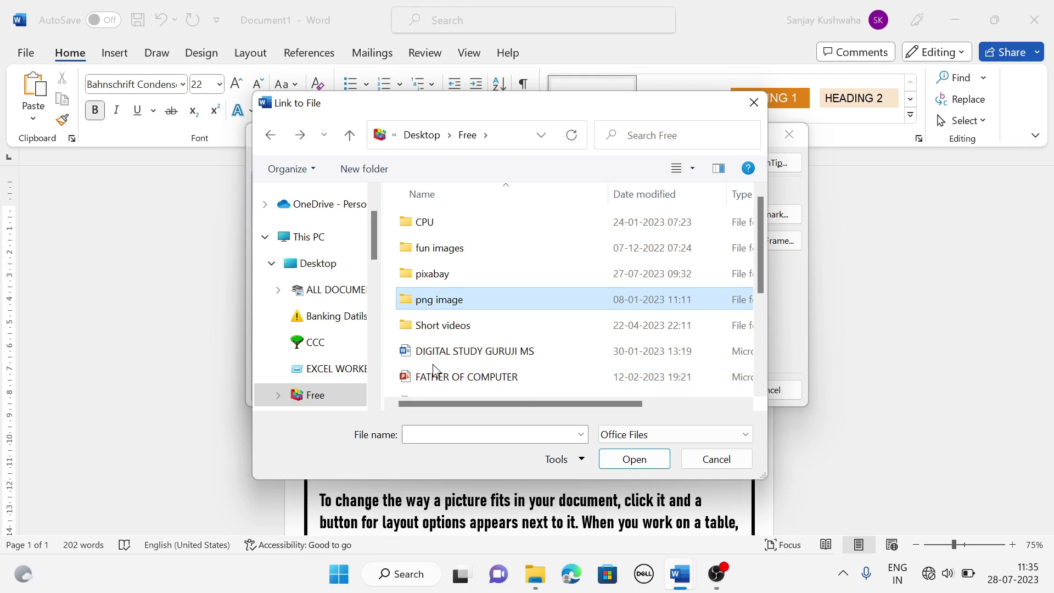
Link FATHER OF COMPUTER.pptx after 'document', then undo the hyperlink with Ctrl+Z
click(509, 383)
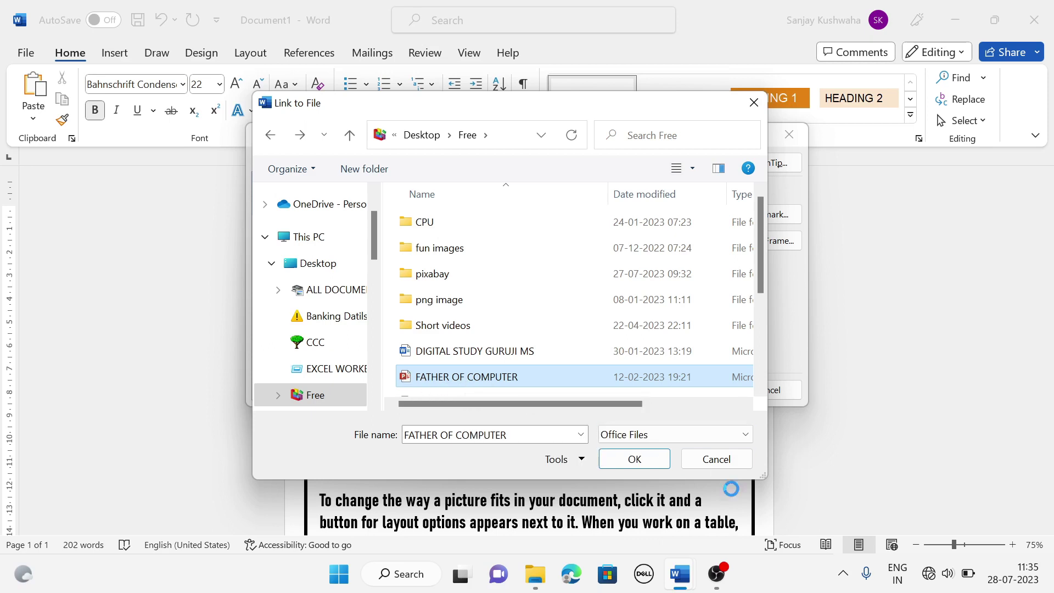
click(653, 459)
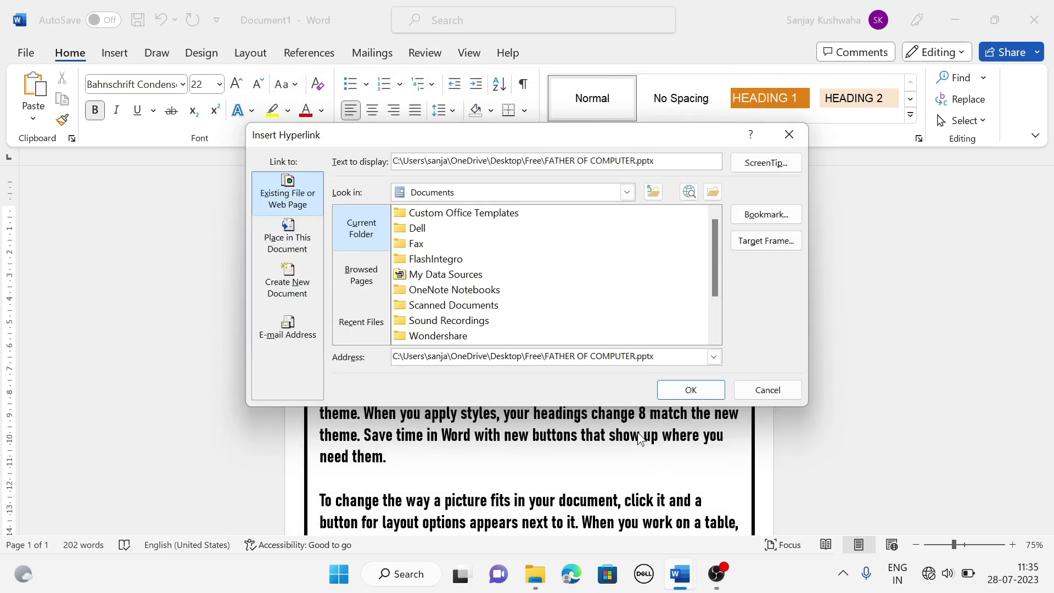
click(691, 390)
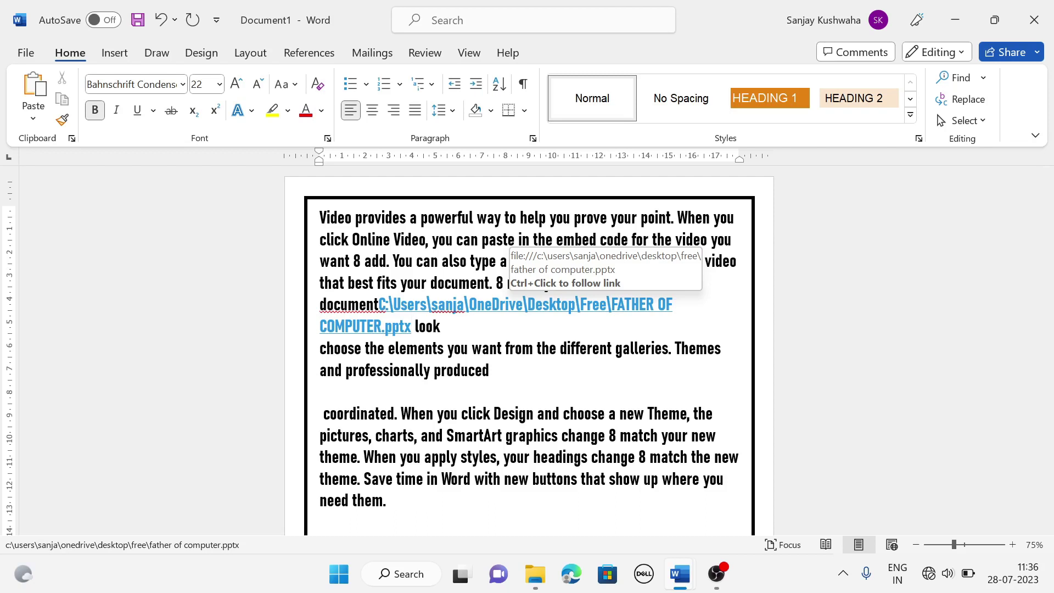
key(ctrl+z)
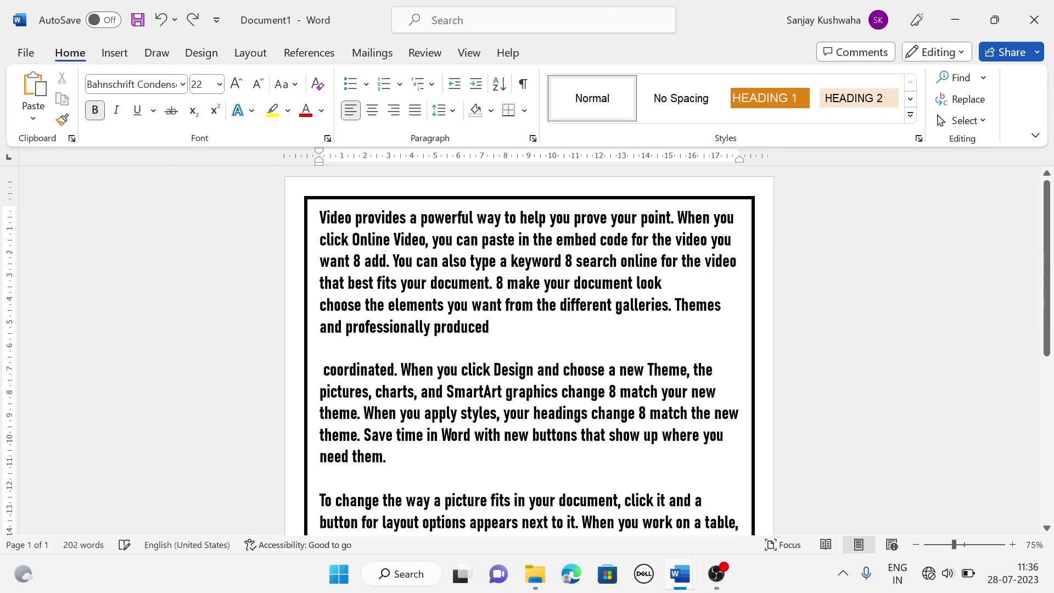
click(770, 522)
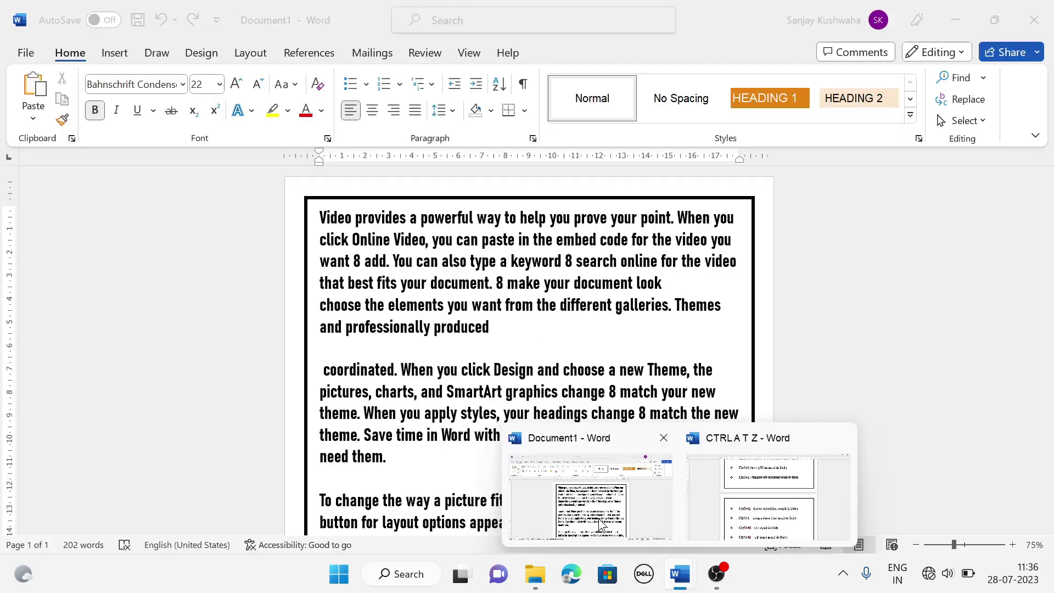
click(598, 518)
scroll(527, 351, down, 3)
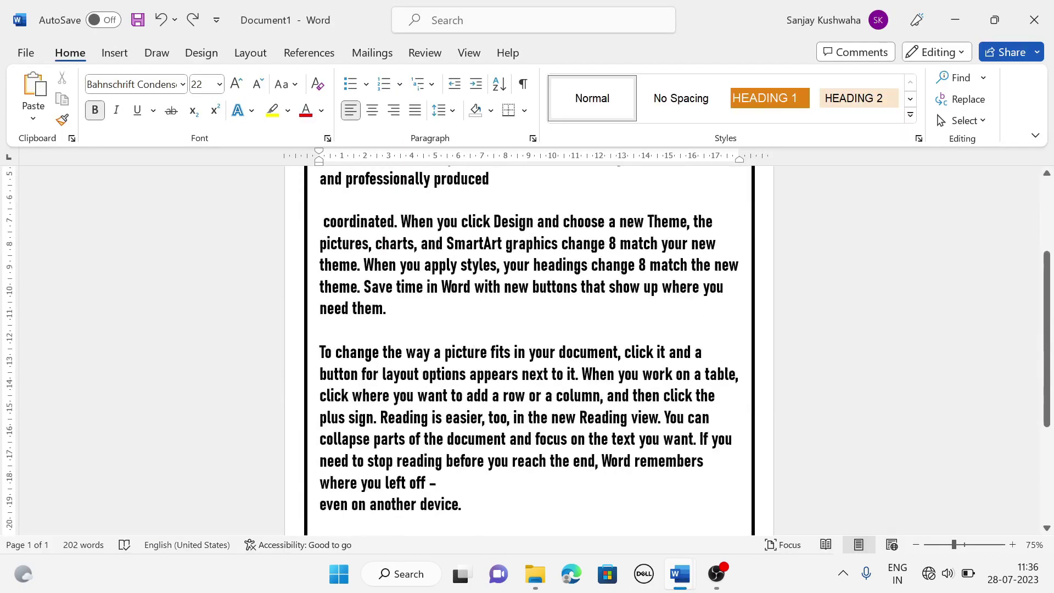
scroll(527, 351, down, 2)
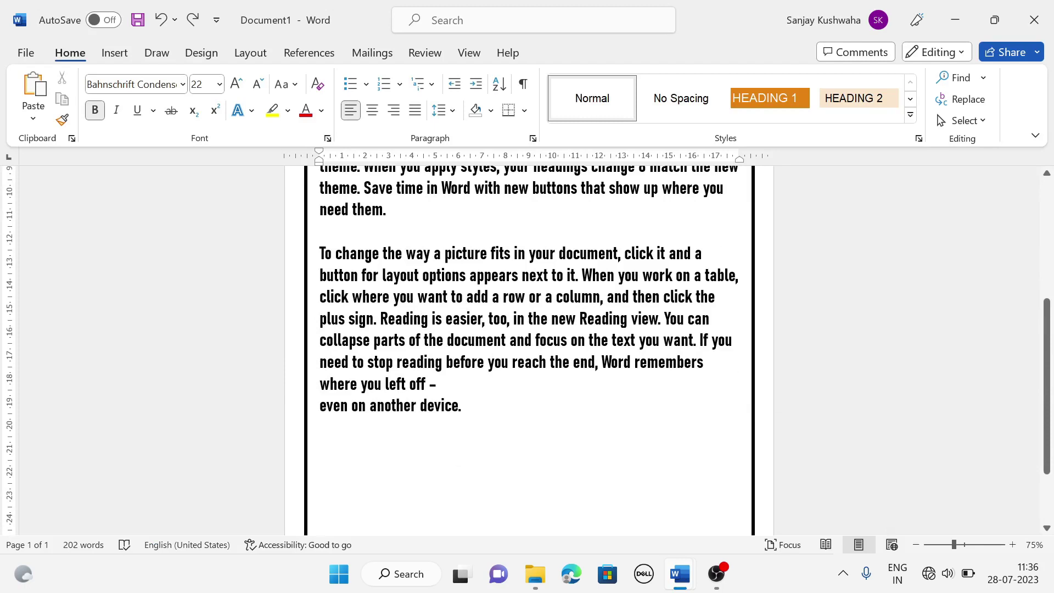
key(shift+Down)
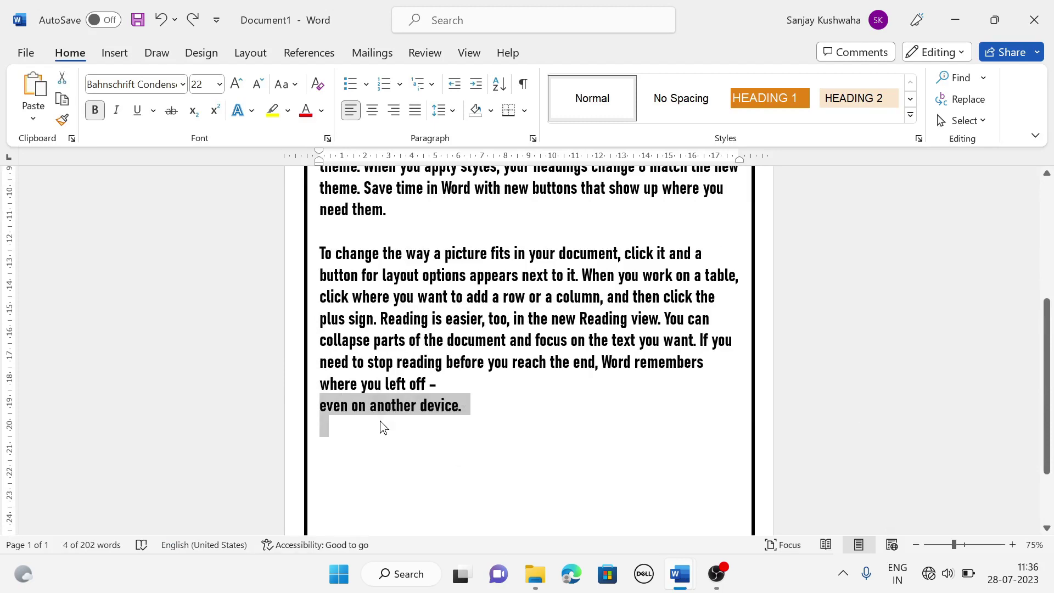
key(ctrl+e)
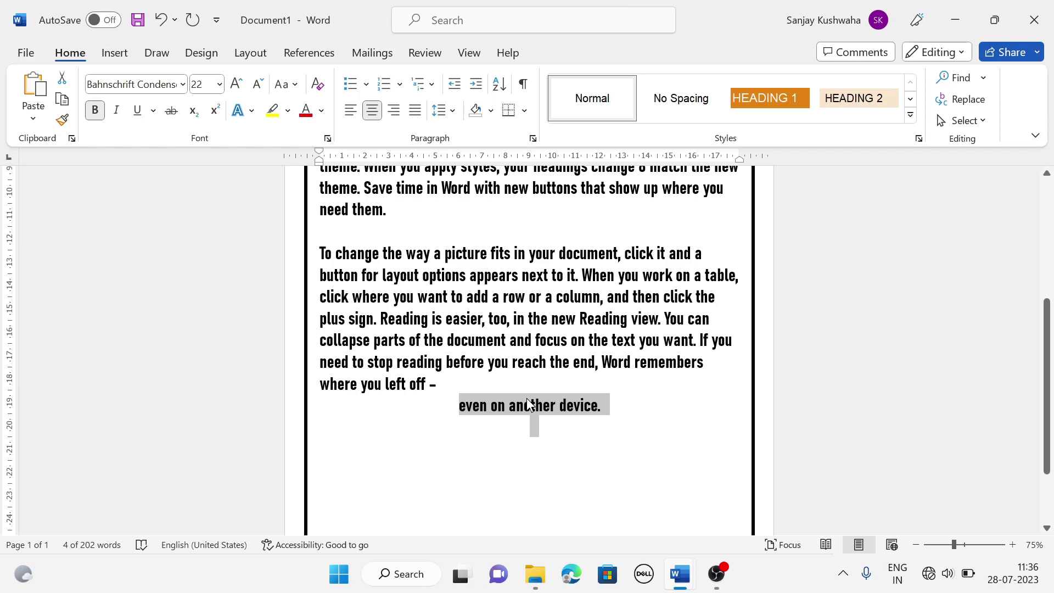
key(ctrl+l)
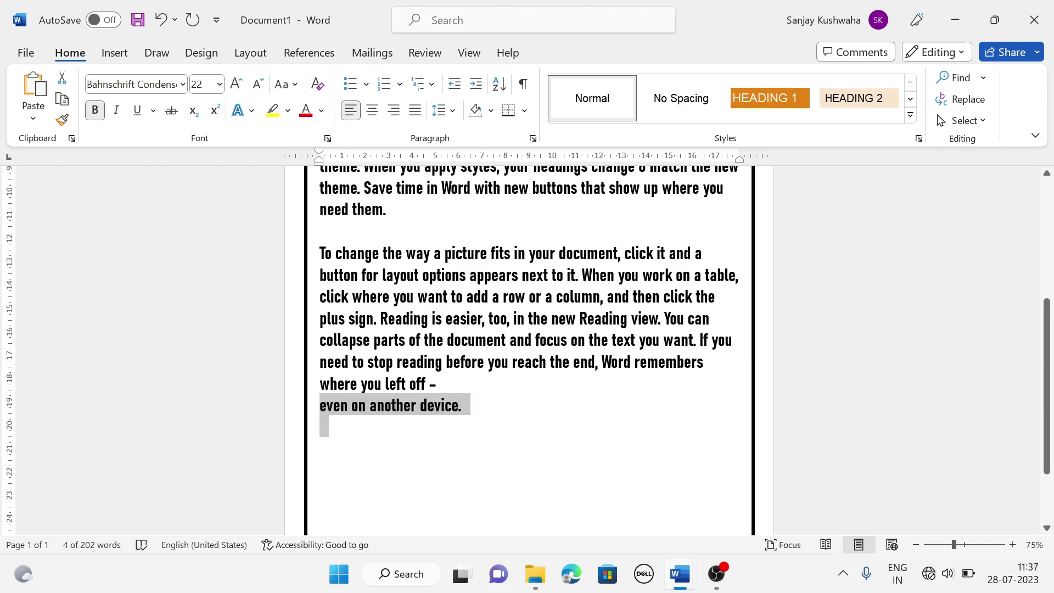
key(ctrl+r)
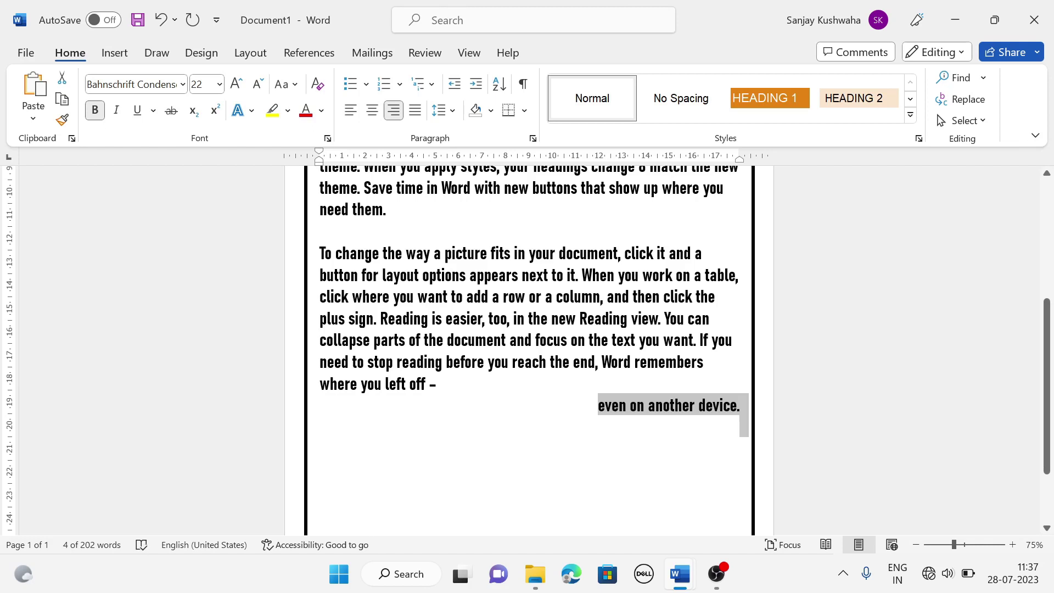
key(ctrl+l)
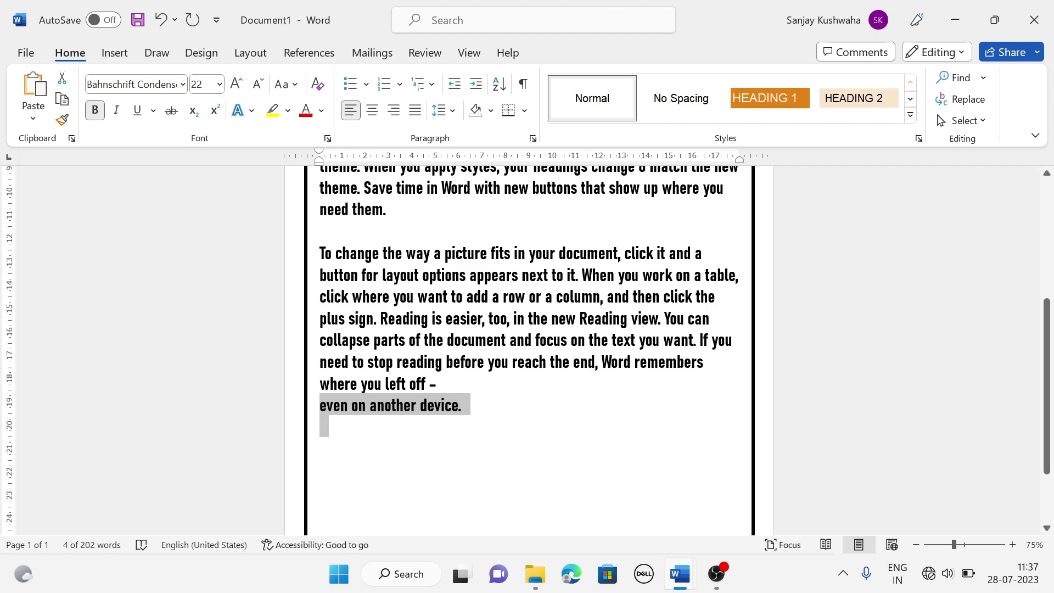
click(567, 406)
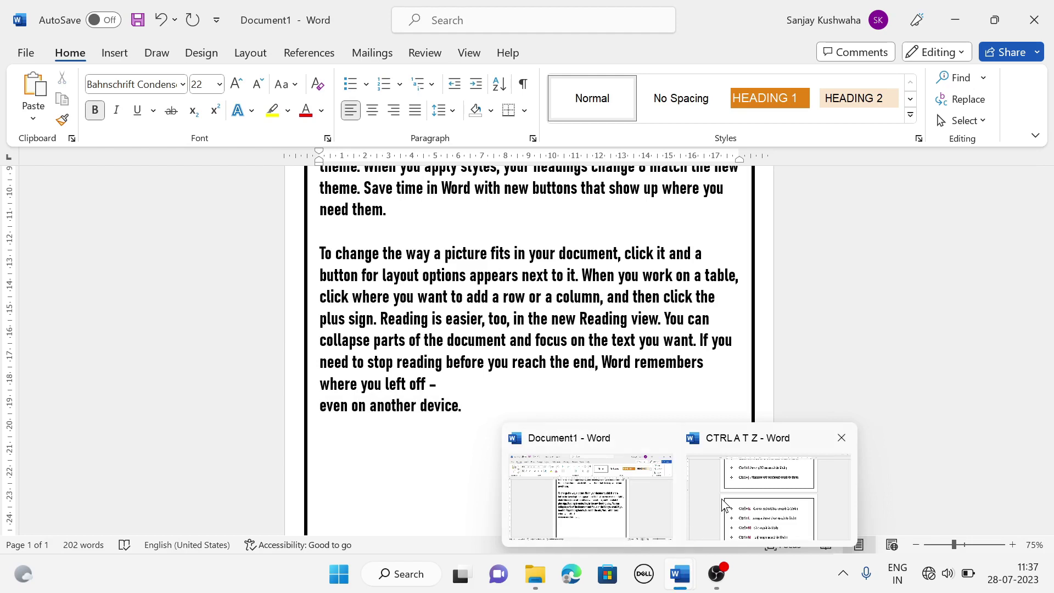
On the CTRL A T Z list, indent the Ctrl+M line with Ctrl+M, then unindent it with Ctrl+Shift+M
mouse_move(680, 574)
click(724, 504)
scroll(529, 296, down, 2)
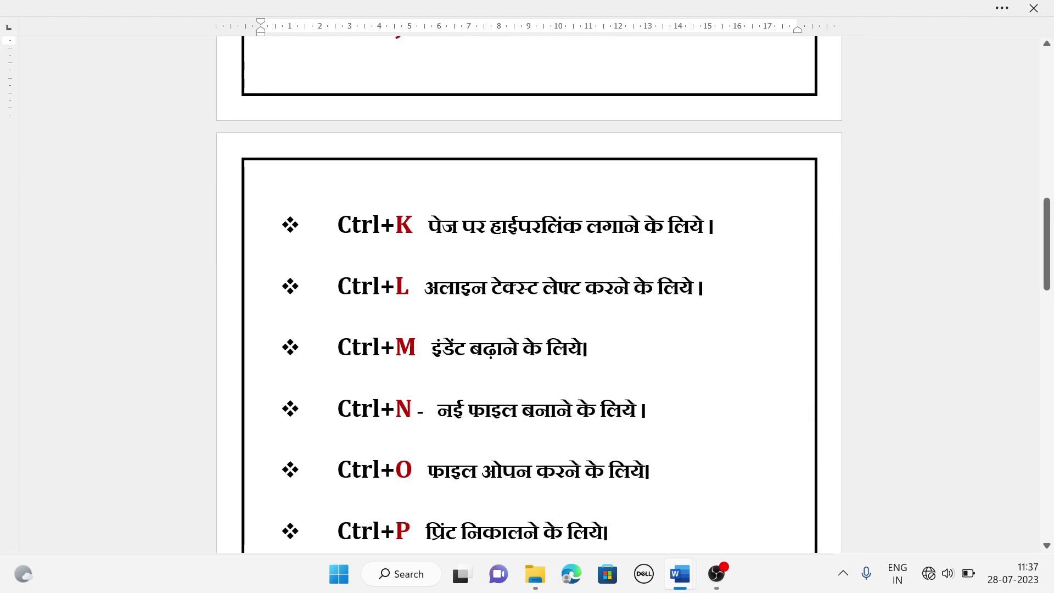
click(336, 346)
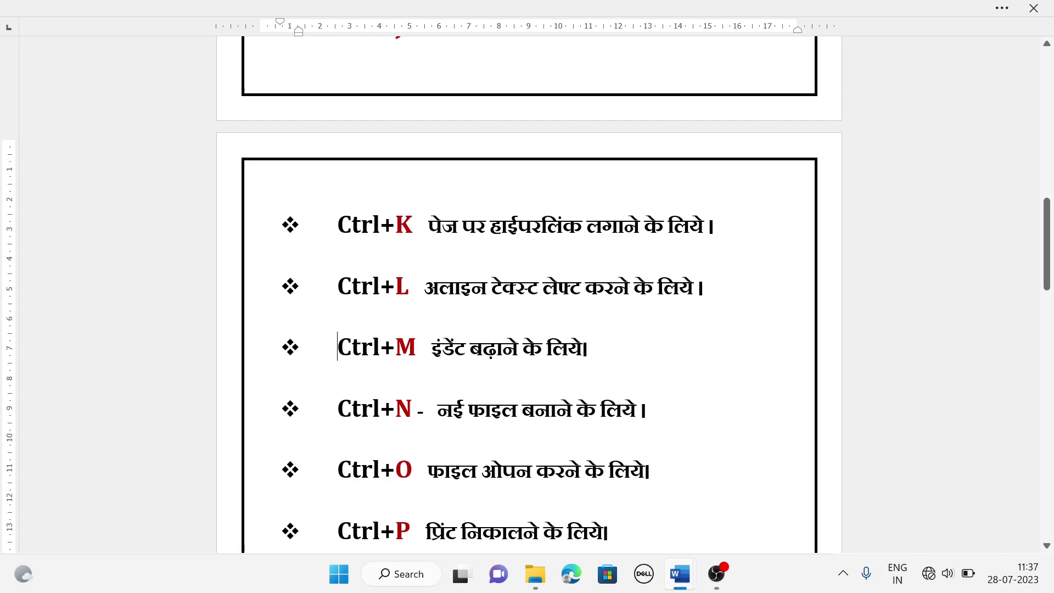
key(ctrl+m)
key(ctrl+m)
key(ctrl+m)
key(ctrl+m)
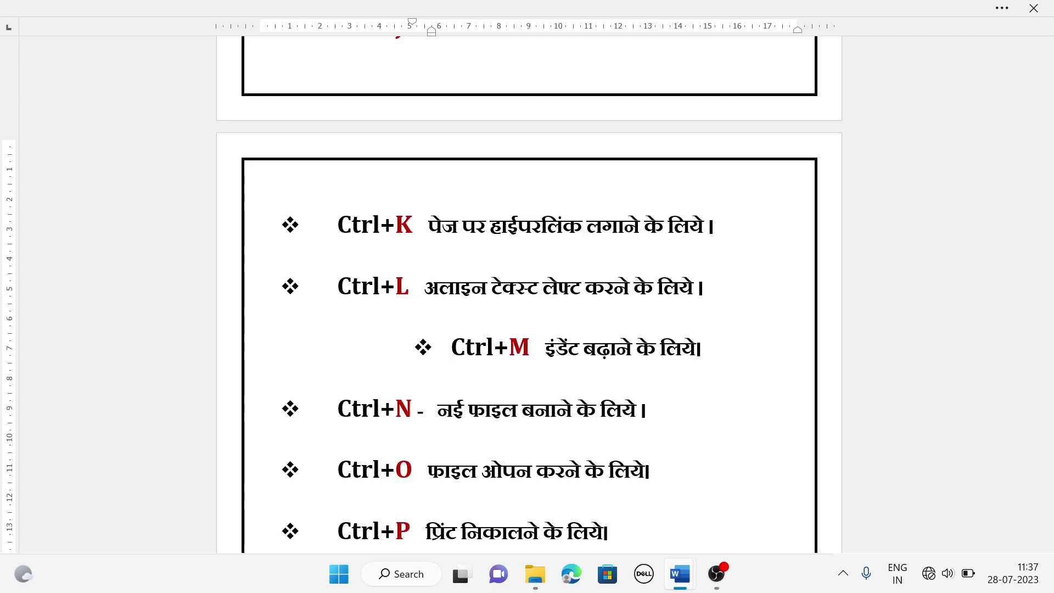
key(ctrl+shift+m)
key(ctrl+shift+m)
key(ctrl+shift+m)
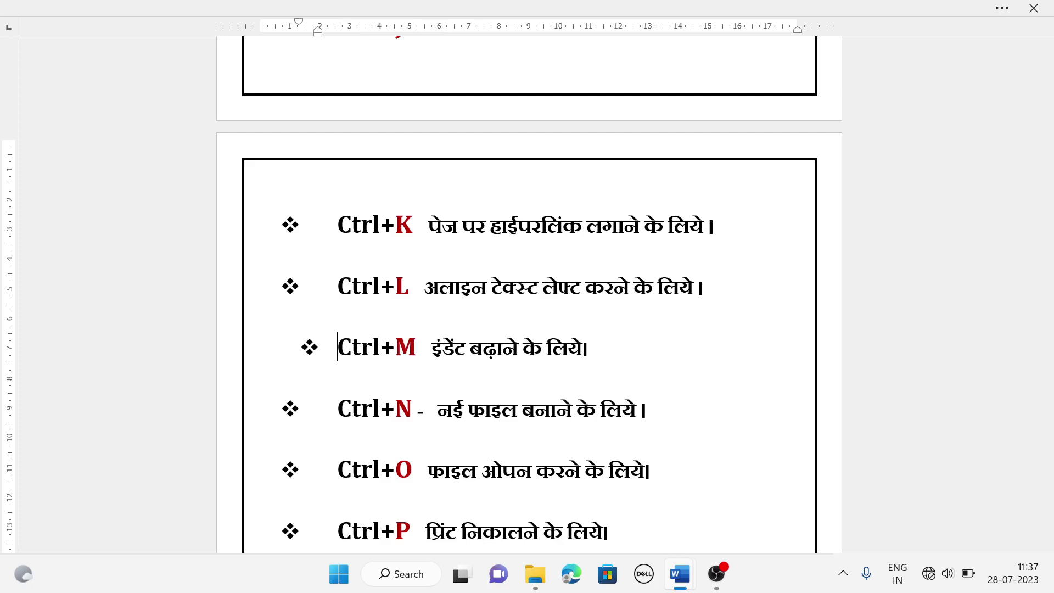
key(ctrl+shift+m)
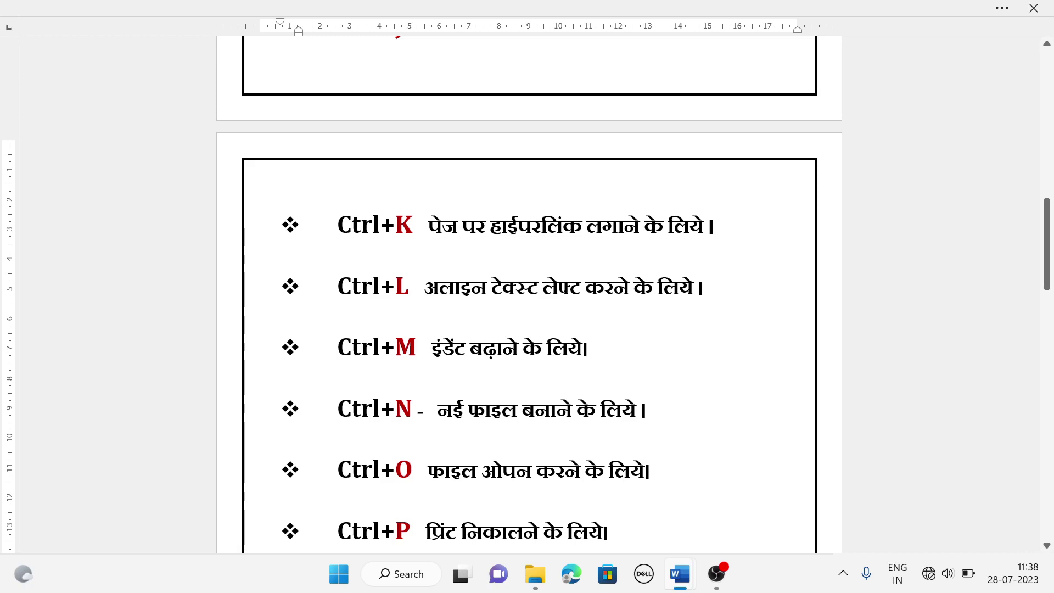
Create a new blank document with Ctrl+N and type 'TYYUUIYIO'
key(ctrl+n)
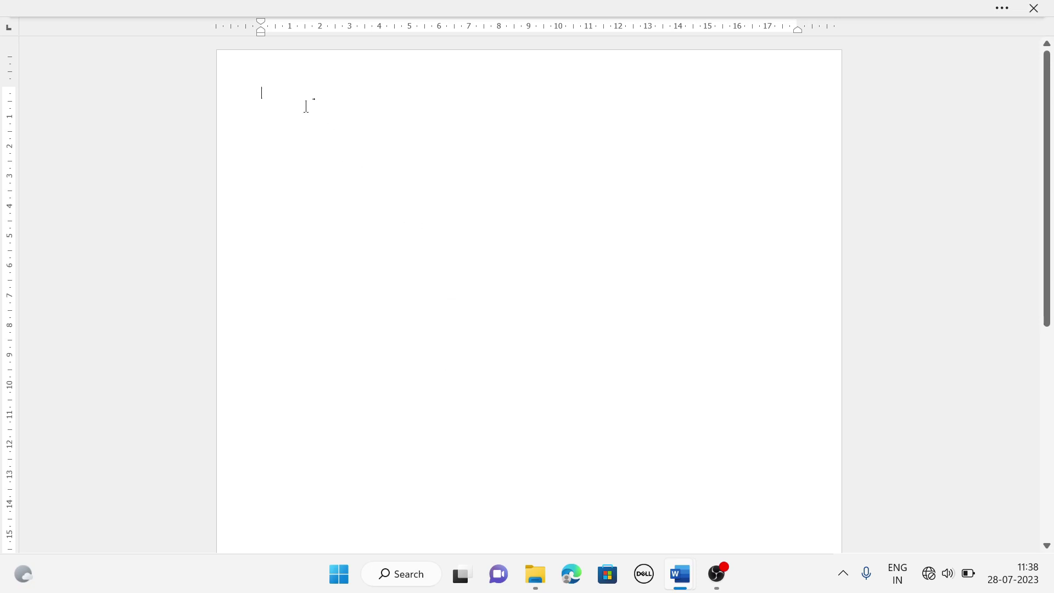
text(TYYUUIYIO)
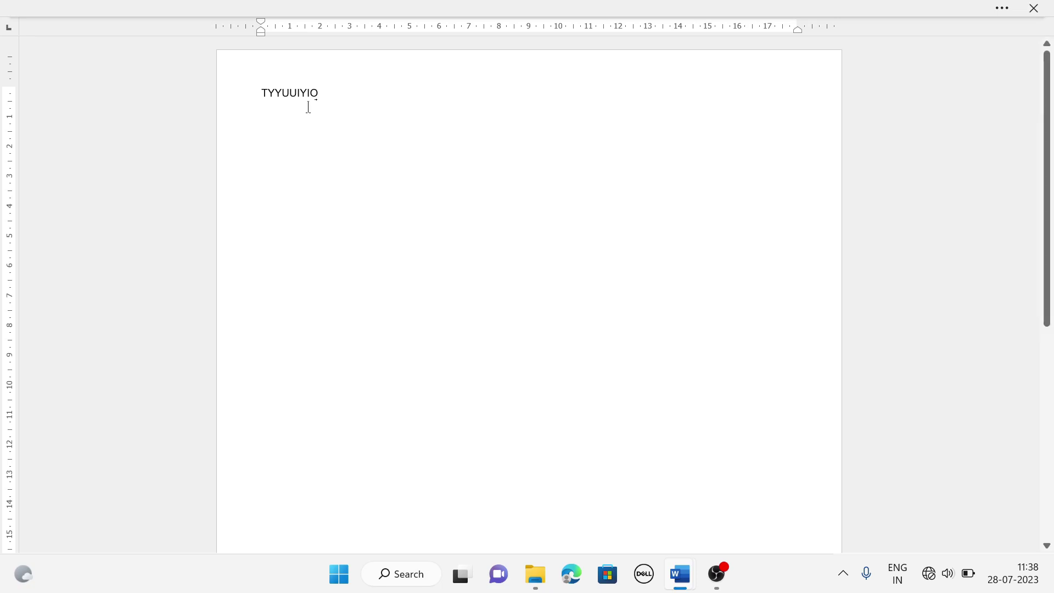
Close the 'TYYUUIYIO' test document with Don't Save, back on the CTRL A T Z list
click(1033, 9)
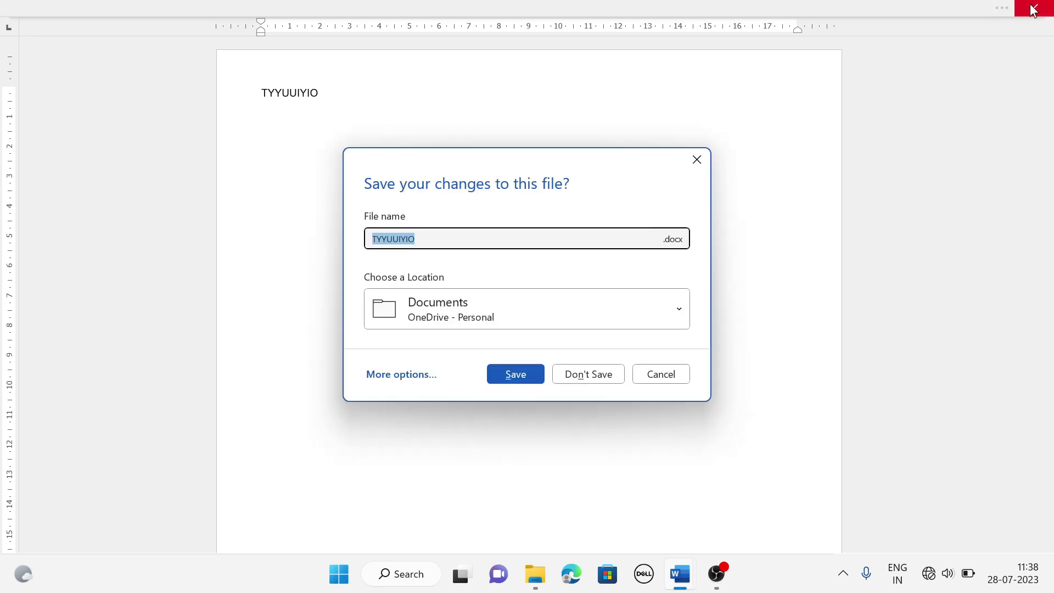
click(603, 374)
scroll(529, 296, down, 2)
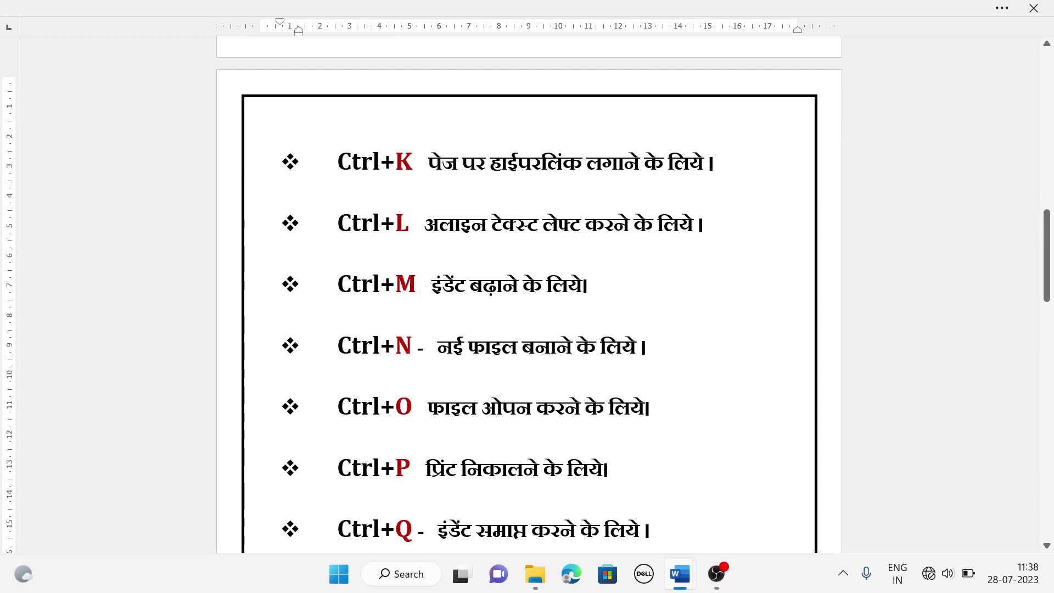
Bring up the Open screen with Ctrl+O and scroll down its file list
key(ctrl+o)
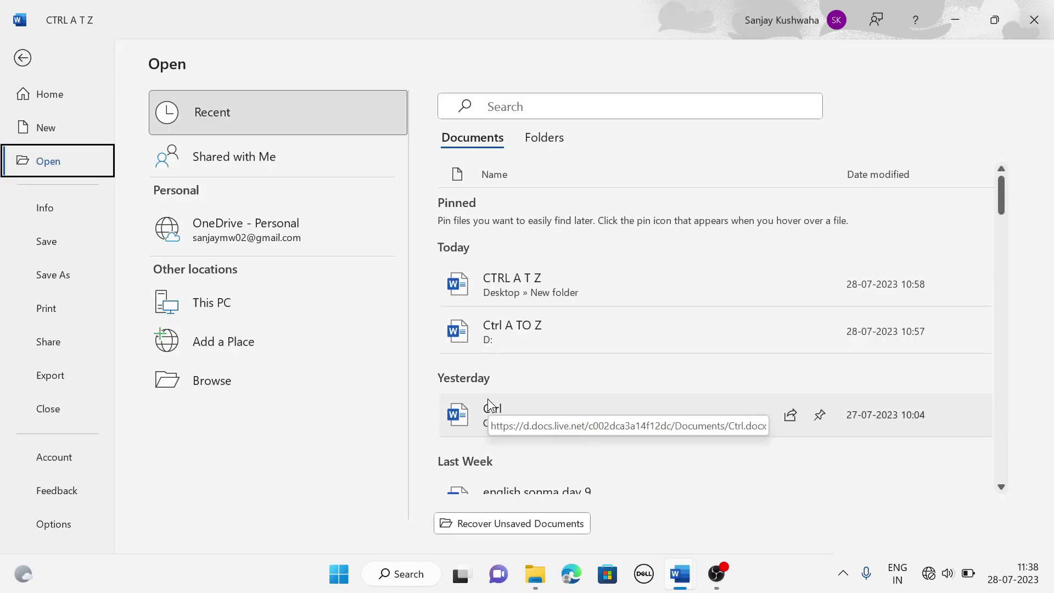
scroll(522, 289, down, 2)
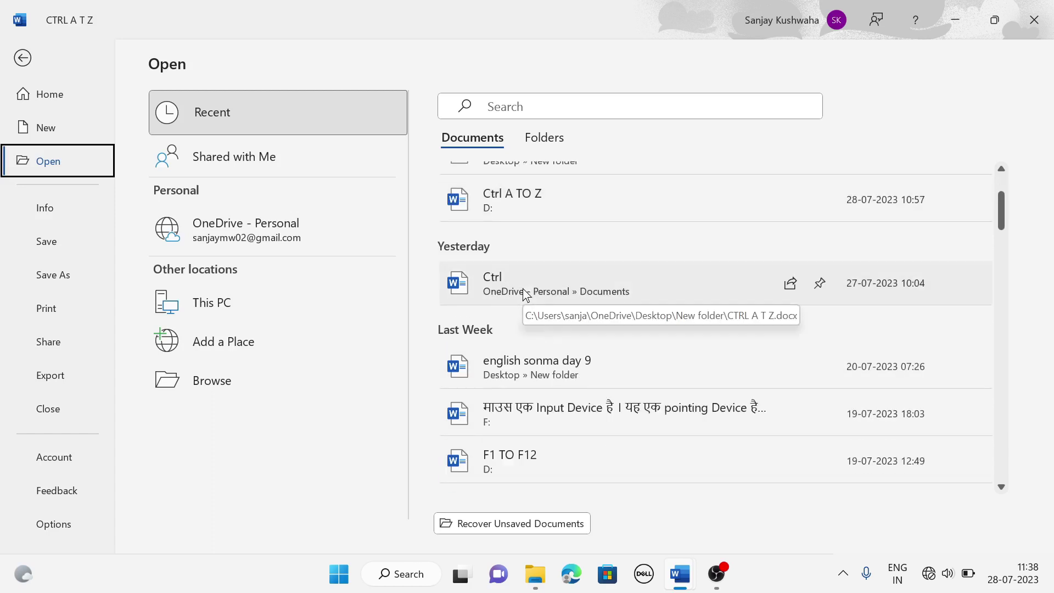
scroll(523, 288, down, 3)
scroll(522, 299, down, 2)
scroll(542, 267, down, 4)
scroll(542, 267, down, 4)
scroll(542, 276, down, 5)
scroll(542, 277, down, 3)
scroll(552, 196, down, 6)
scroll(553, 297, down, 3)
scroll(554, 298, down, 5)
scroll(553, 297, down, 2)
Browse to Desktop > Free, then cancel the Open dialog and return to the shortcut list
click(225, 378)
scroll(237, 209, down, 3)
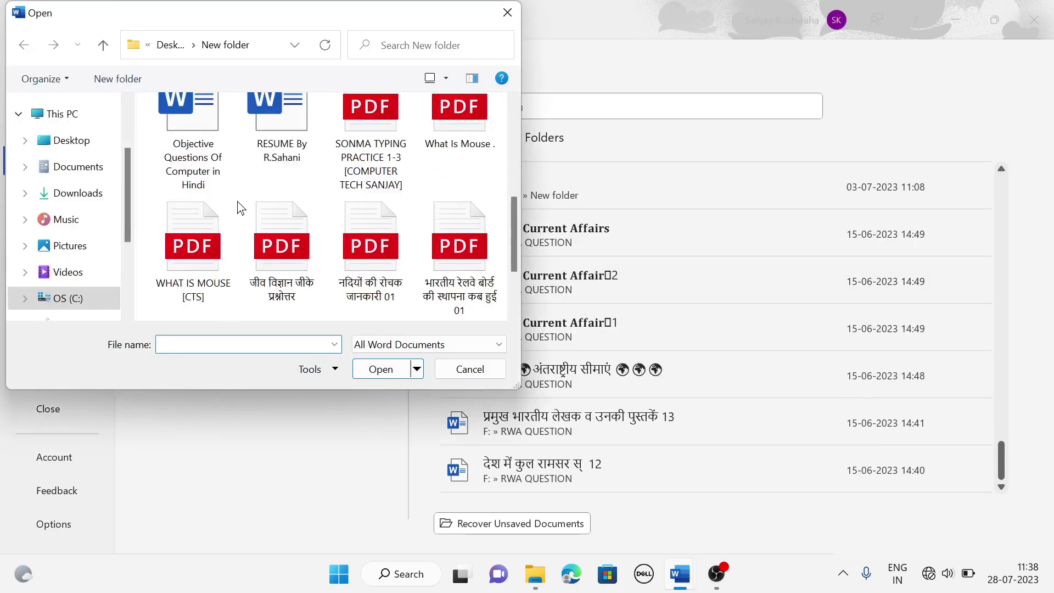
scroll(237, 201, down, 3)
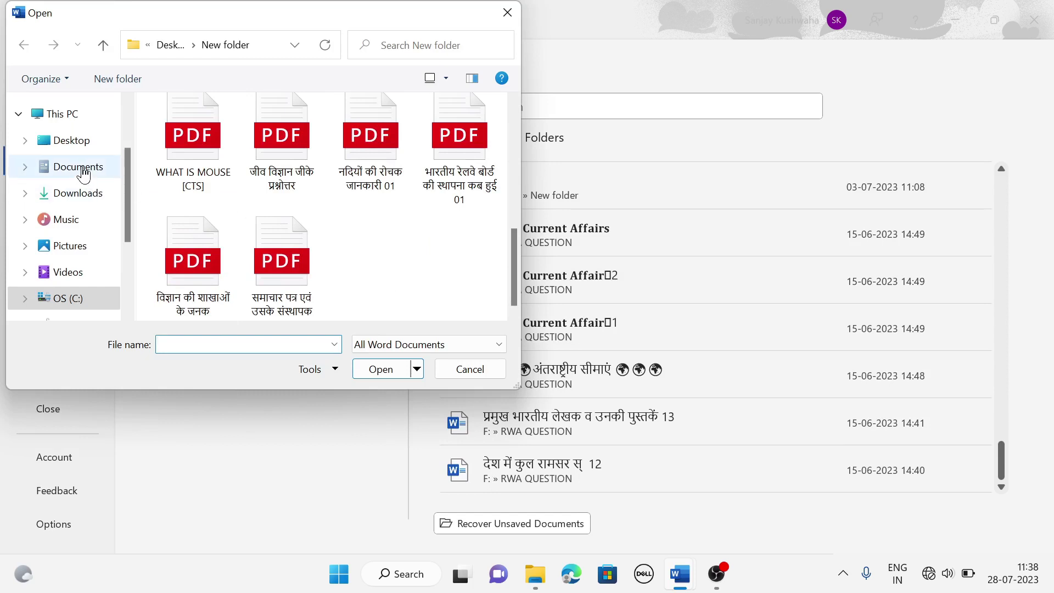
click(77, 140)
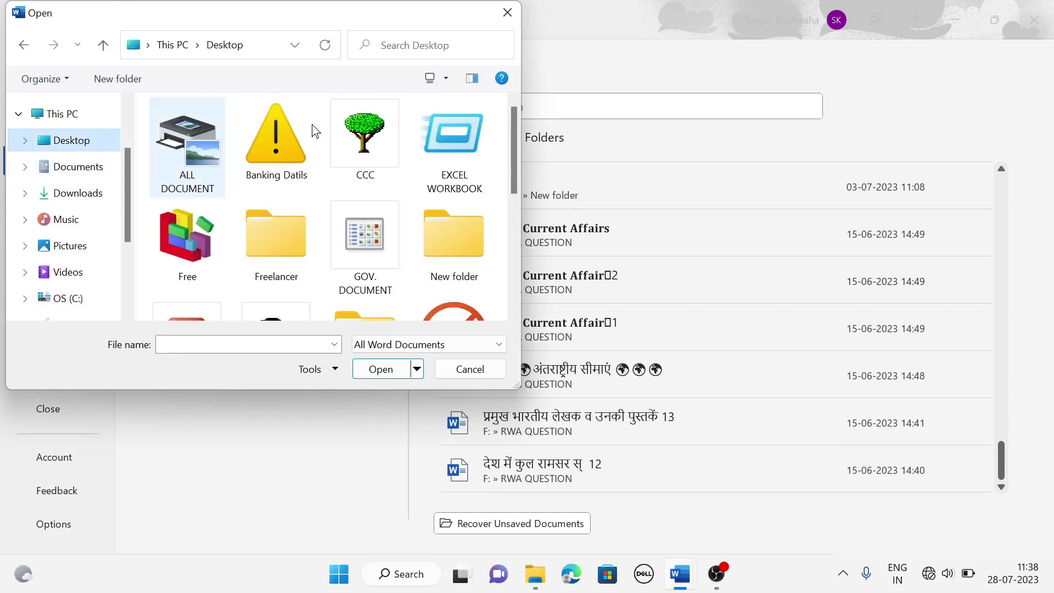
double_click(211, 233)
scroll(263, 214, down, 2)
scroll(302, 202, up, 2)
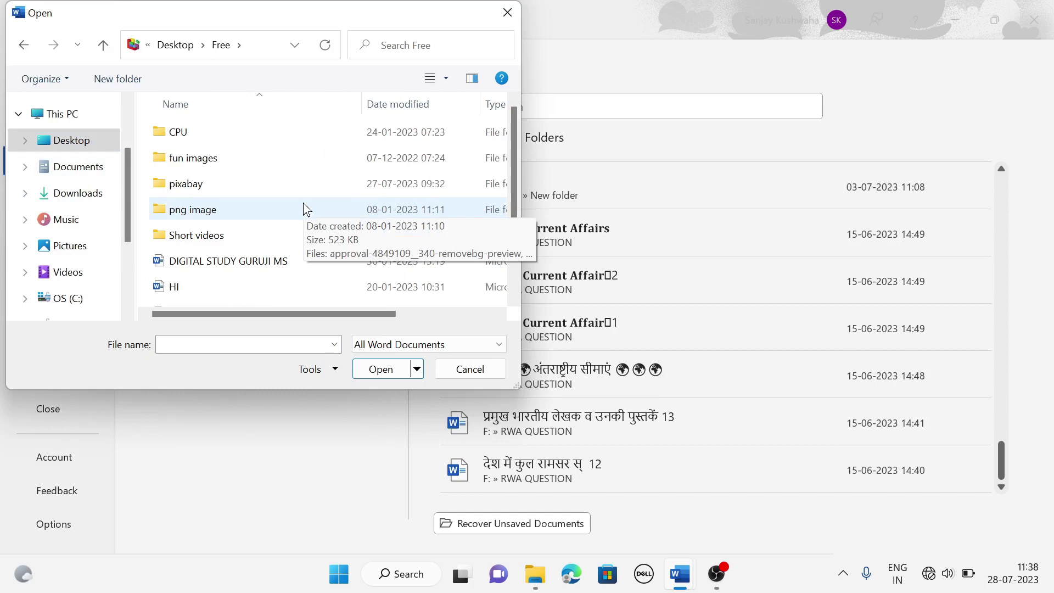
click(503, 17)
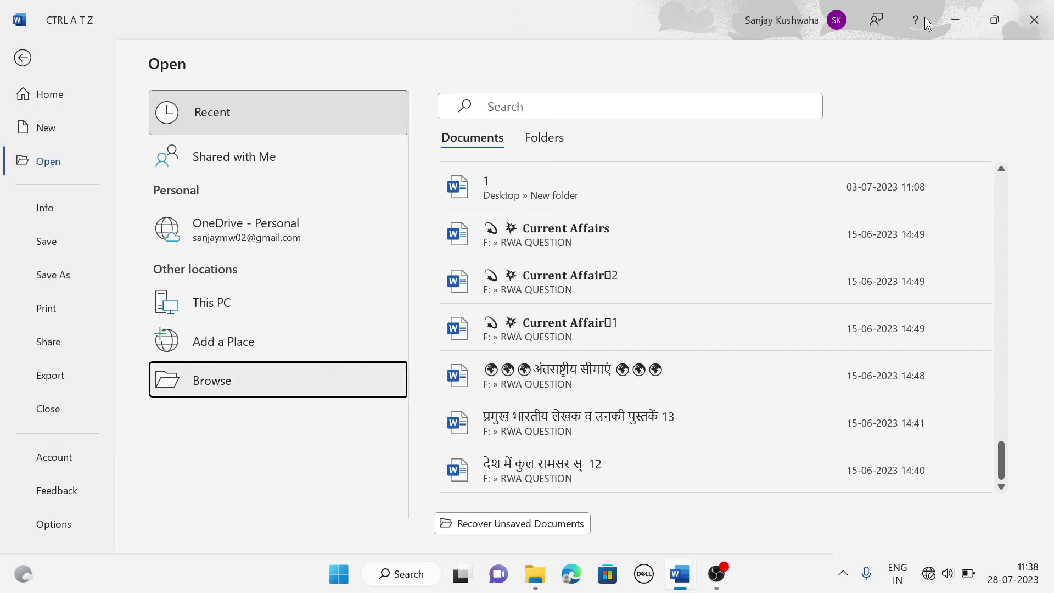
click(27, 61)
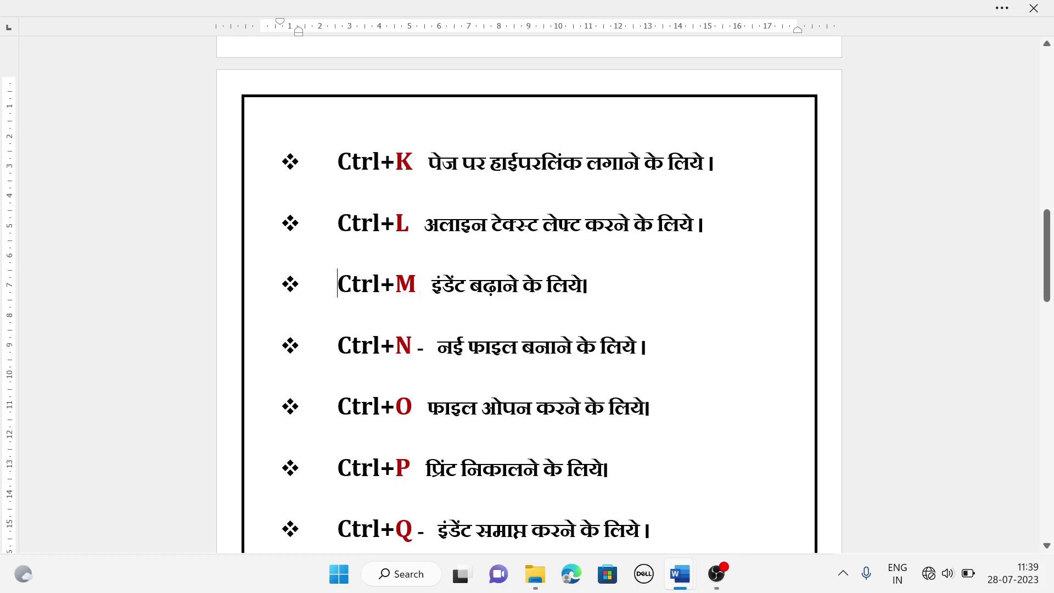
scroll(527, 296, down, 1)
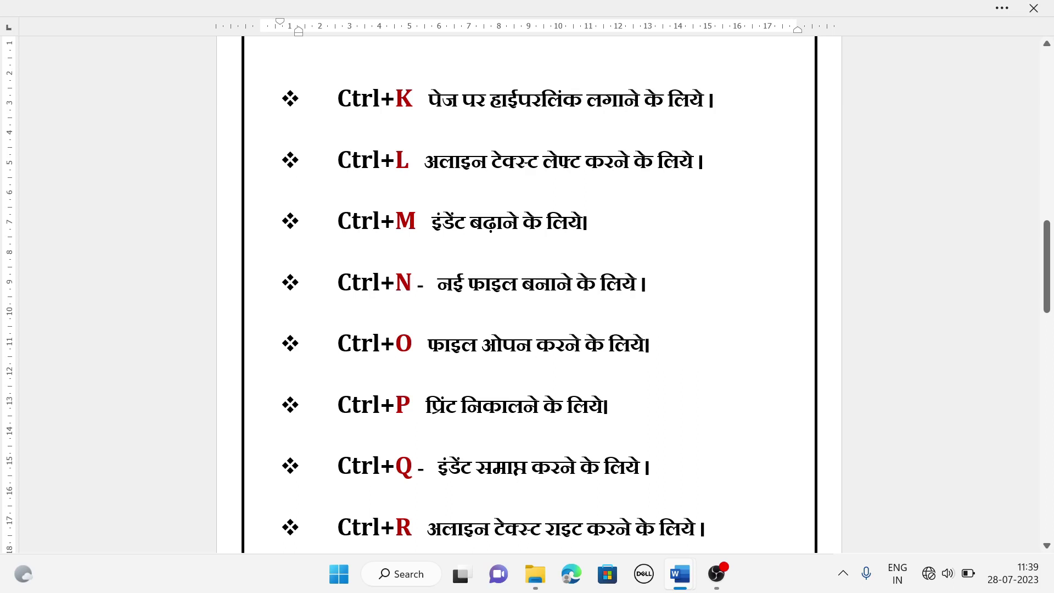
key(ctrl+p)
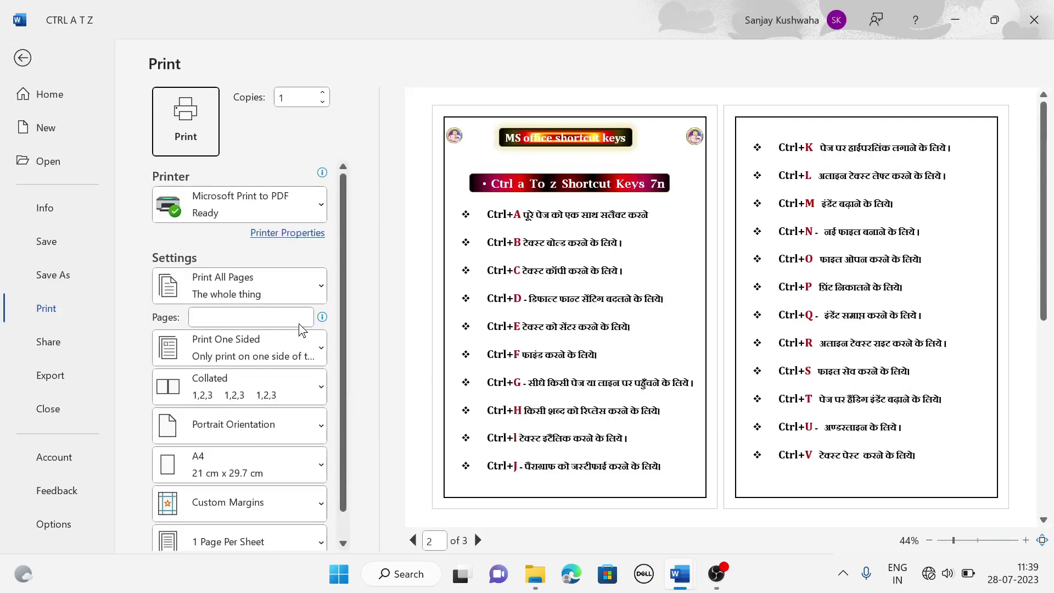
click(321, 205)
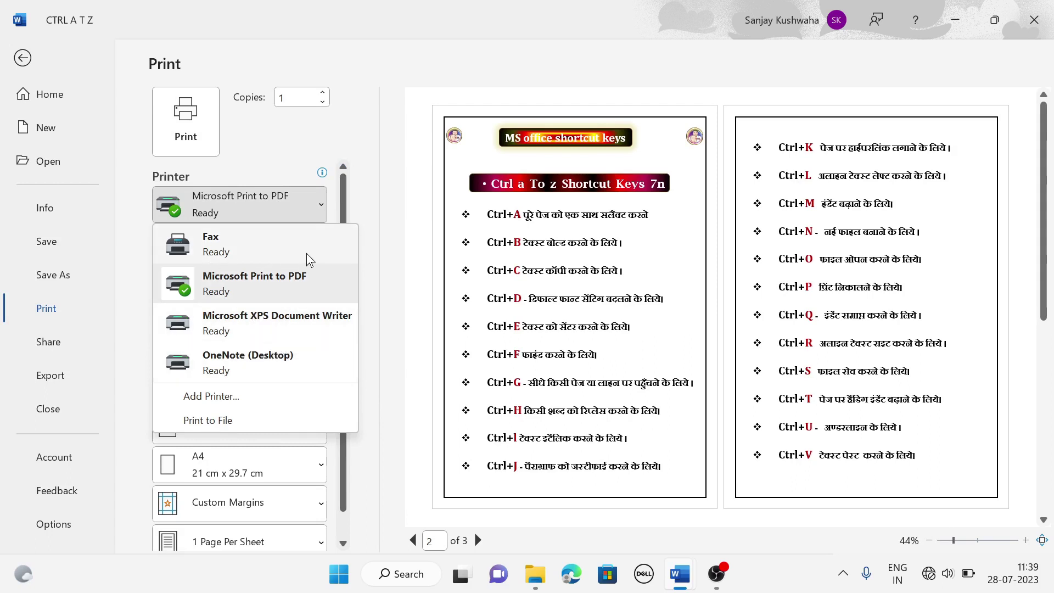
click(373, 205)
scroll(270, 393, down, 1)
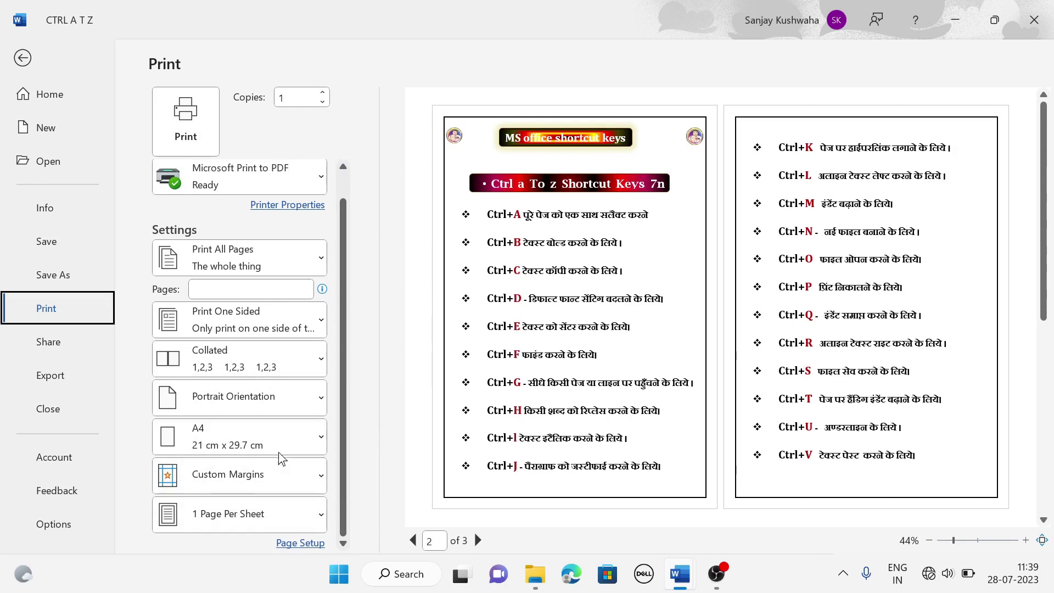
click(303, 444)
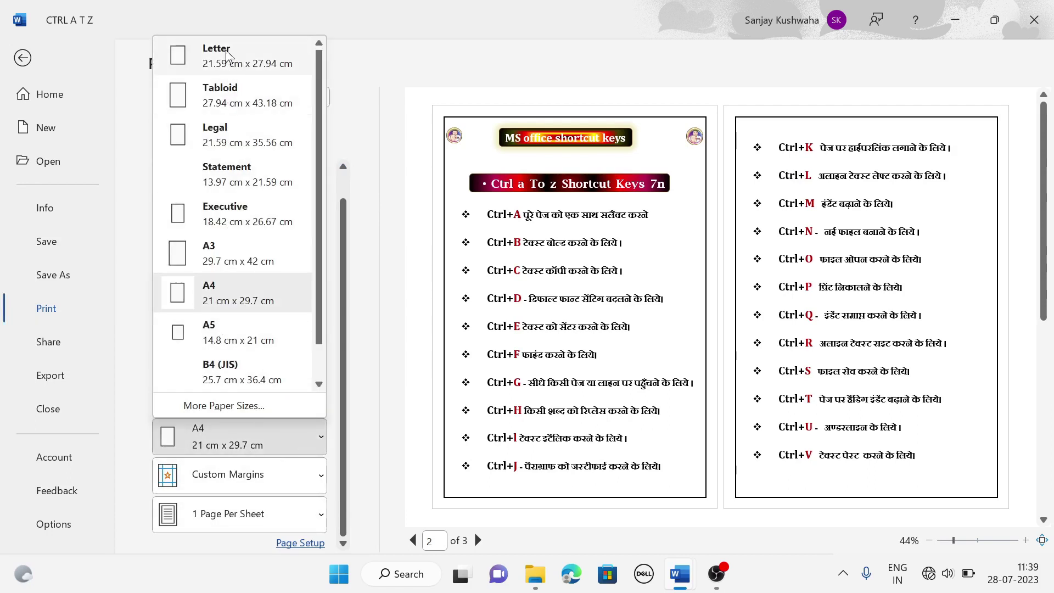
click(343, 57)
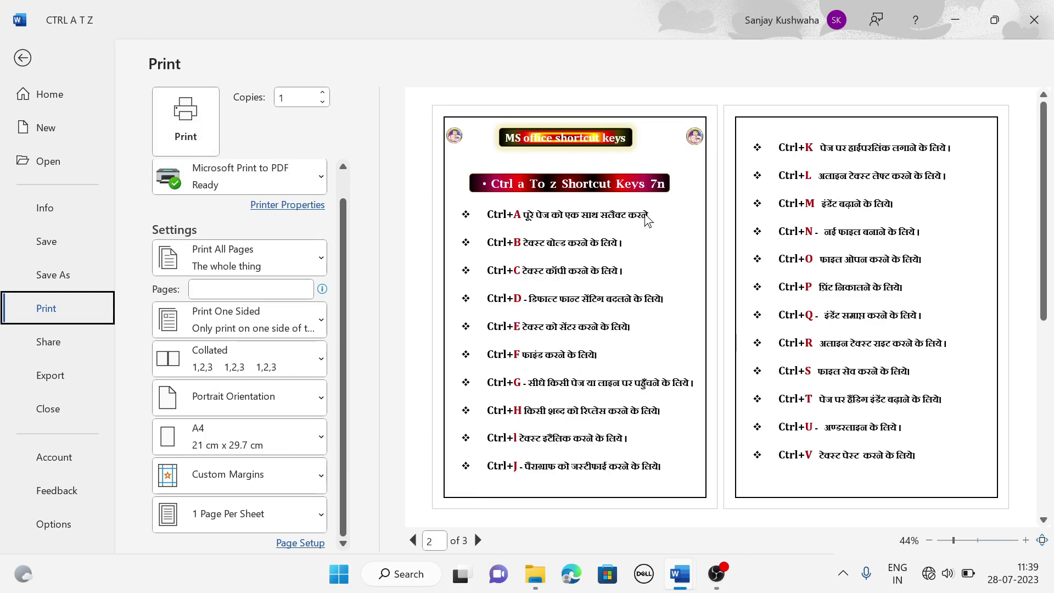
scroll(781, 317, down, 2)
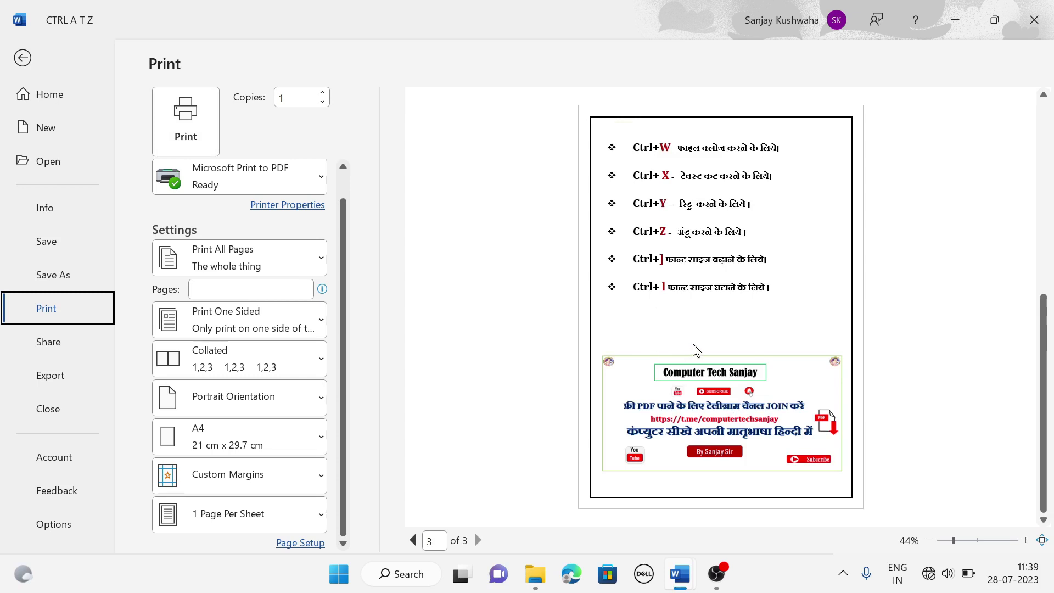
scroll(696, 350, up, 2)
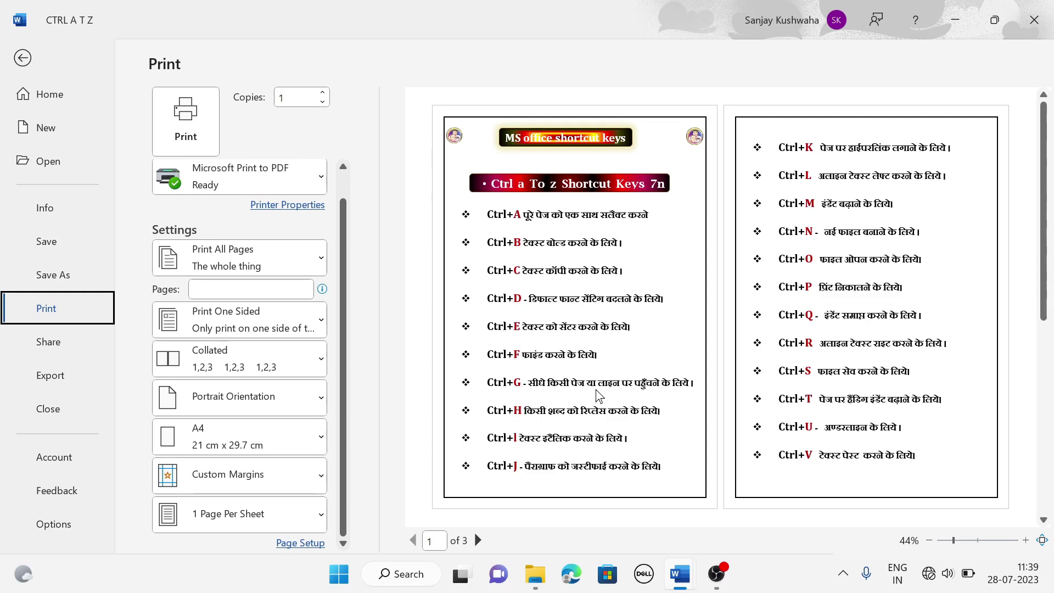
click(23, 58)
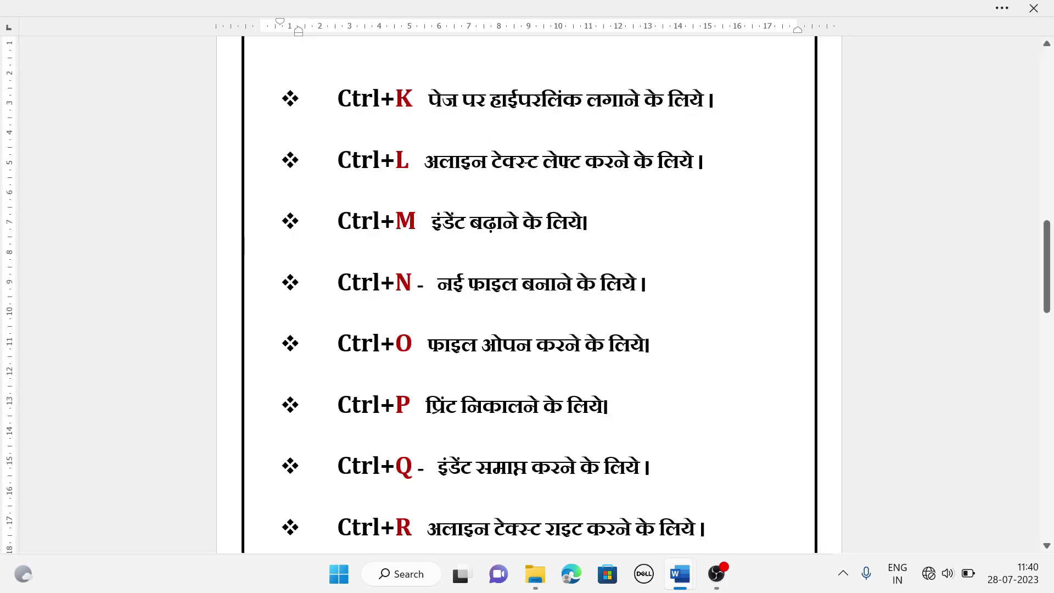
scroll(527, 296, down, 1)
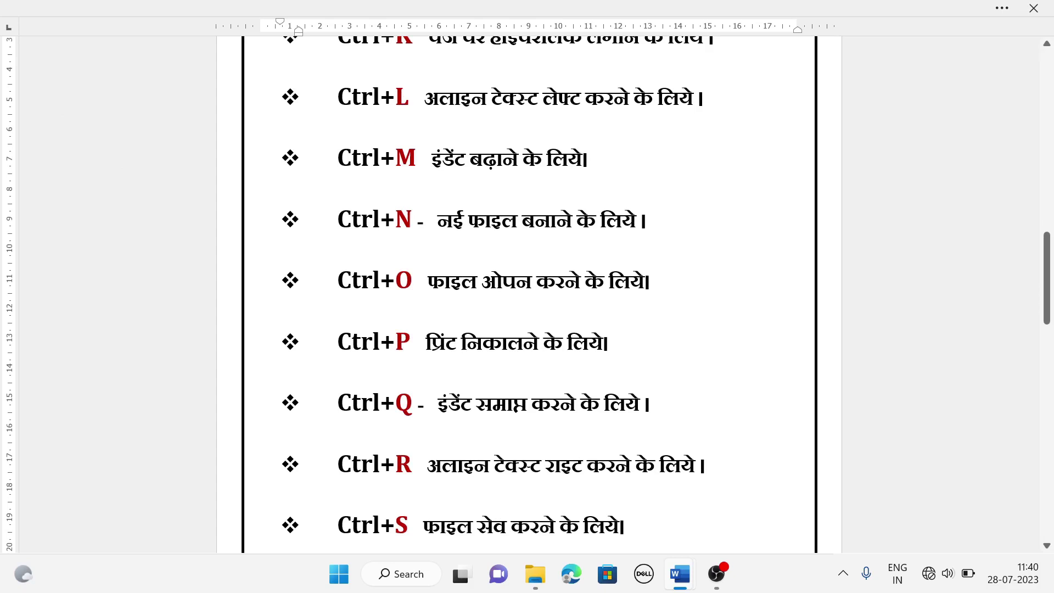
click(337, 401)
key(ctrl+m)
key(ctrl+m)
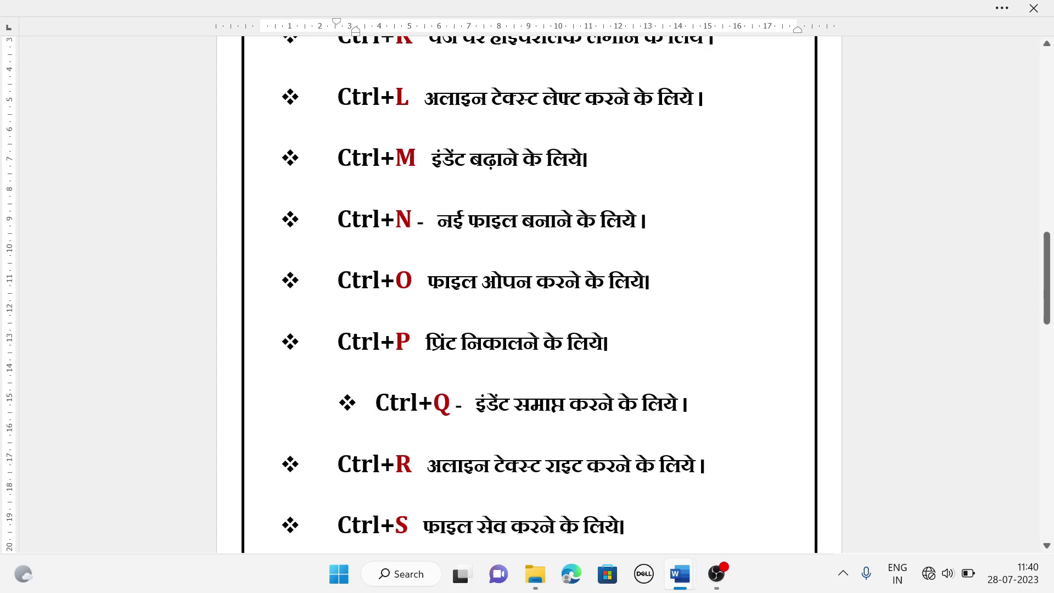
key(ctrl+q)
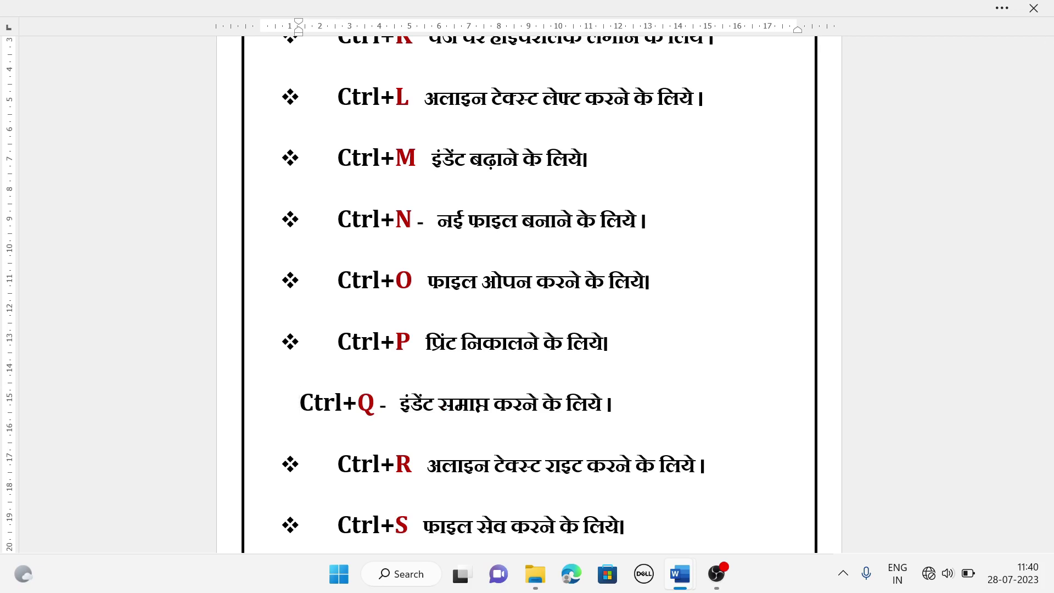
key(ctrl+z)
key(ctrl+z)
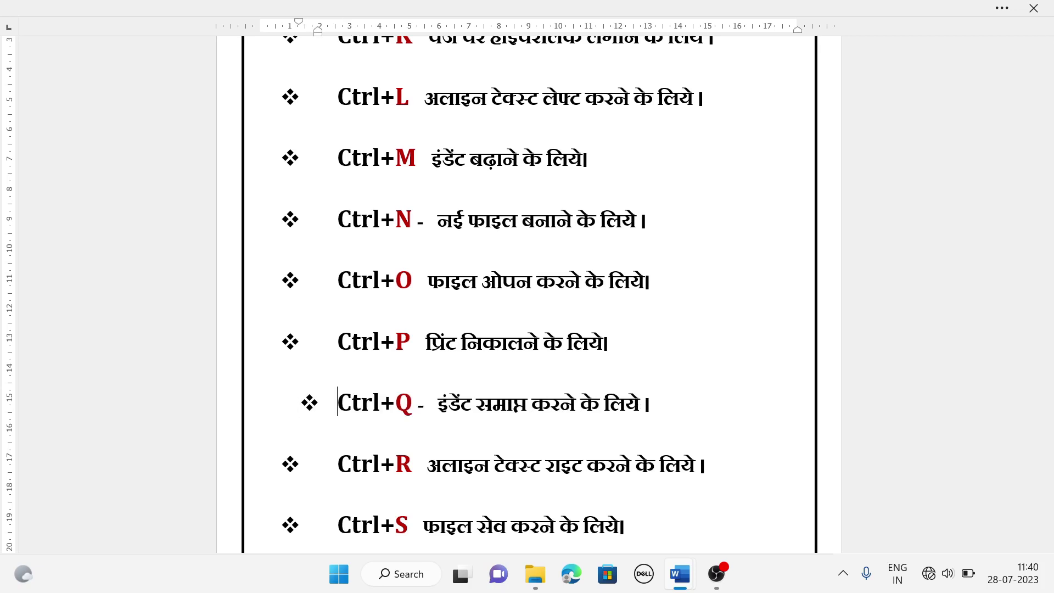
key(ctrl+z)
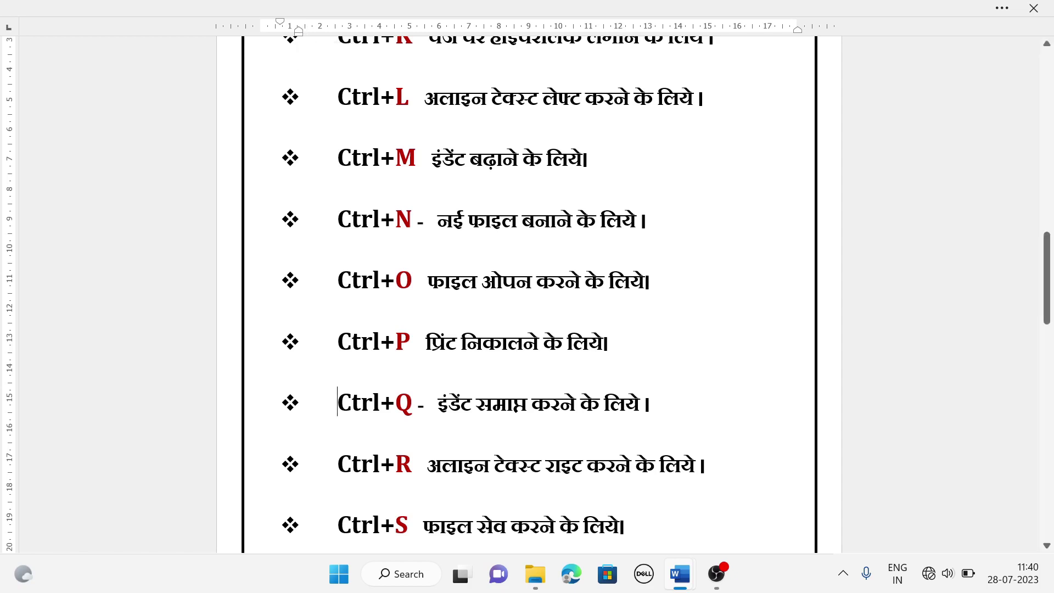
scroll(530, 296, down, 1)
scroll(530, 296, down, 1)
scroll(529, 296, down, 1)
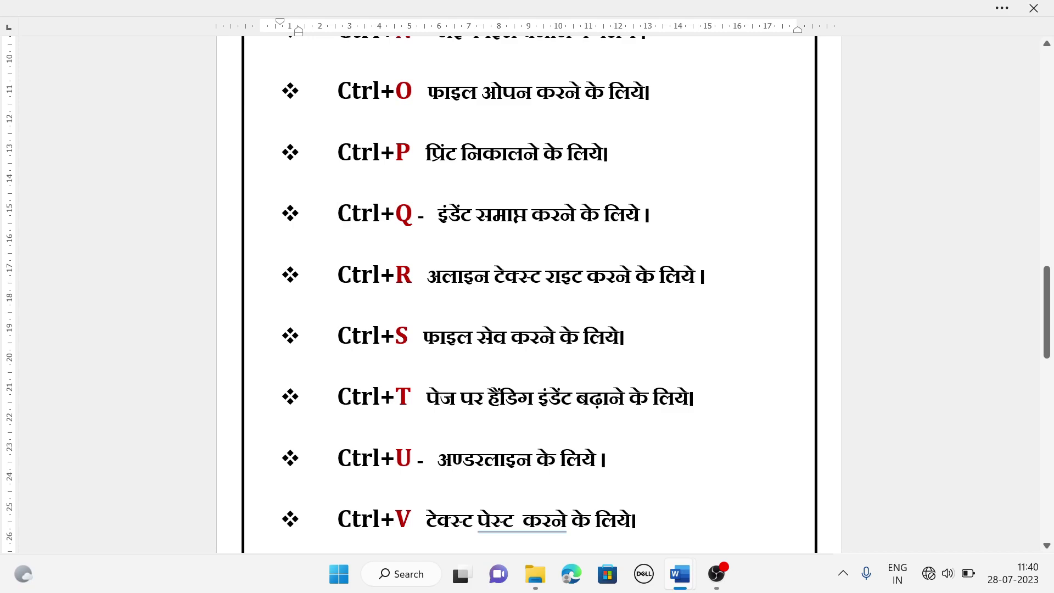
In Document1, select 'even on another device' and cycle right, center, left, right, then center alignment
mouse_move(680, 574)
click(624, 537)
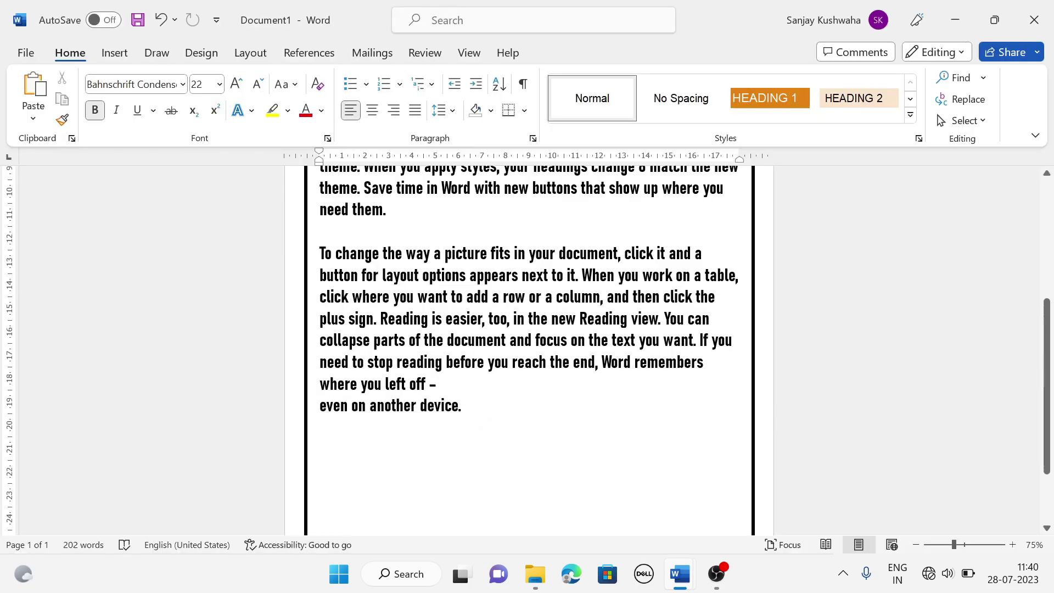
drag(460, 405, 320, 406)
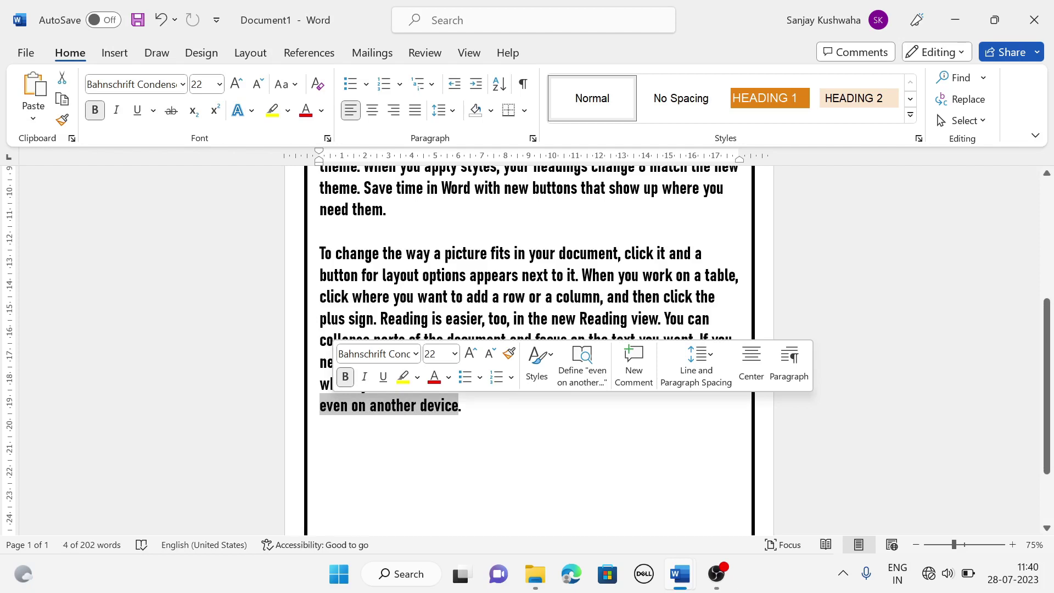
key(ctrl+r)
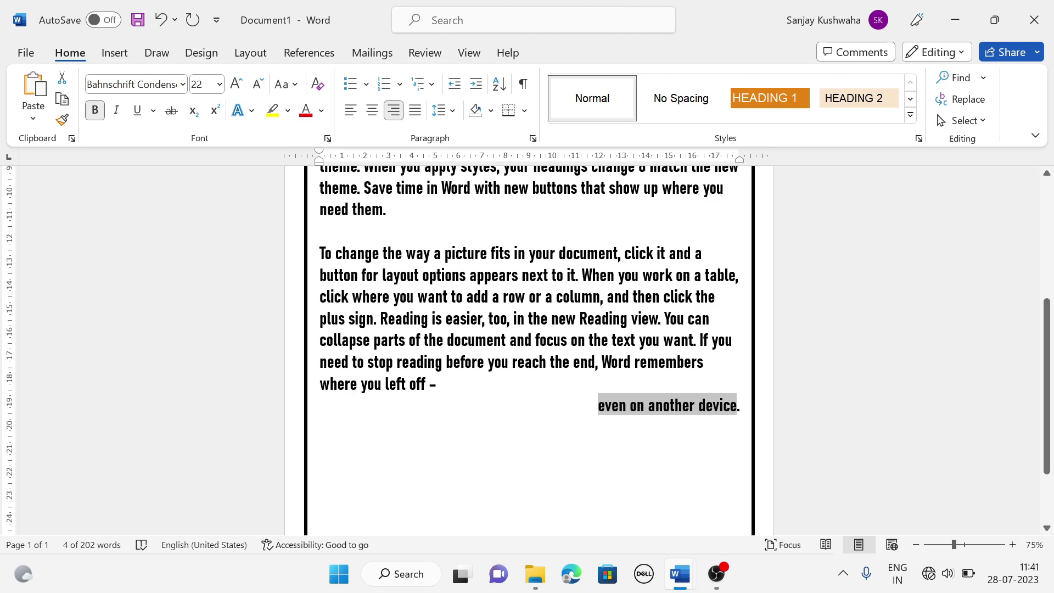
key(ctrl+e)
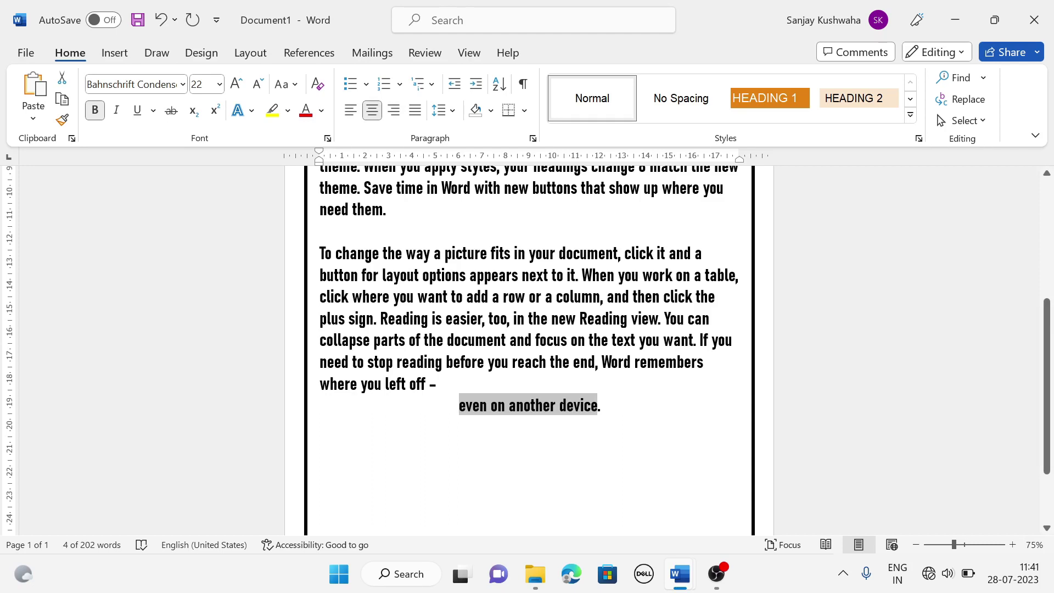
key(ctrl+l)
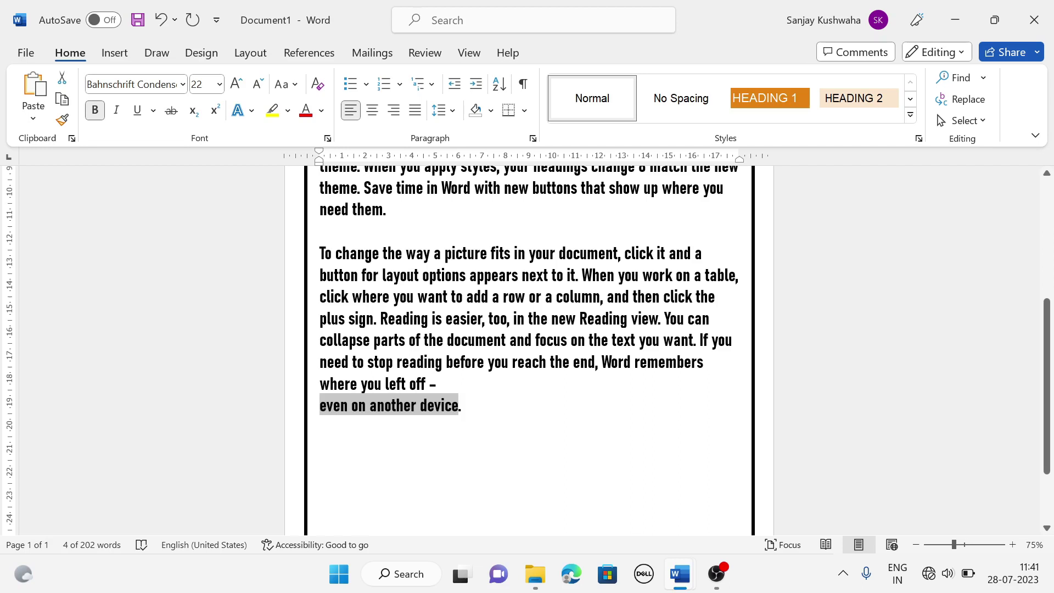
key(ctrl+r)
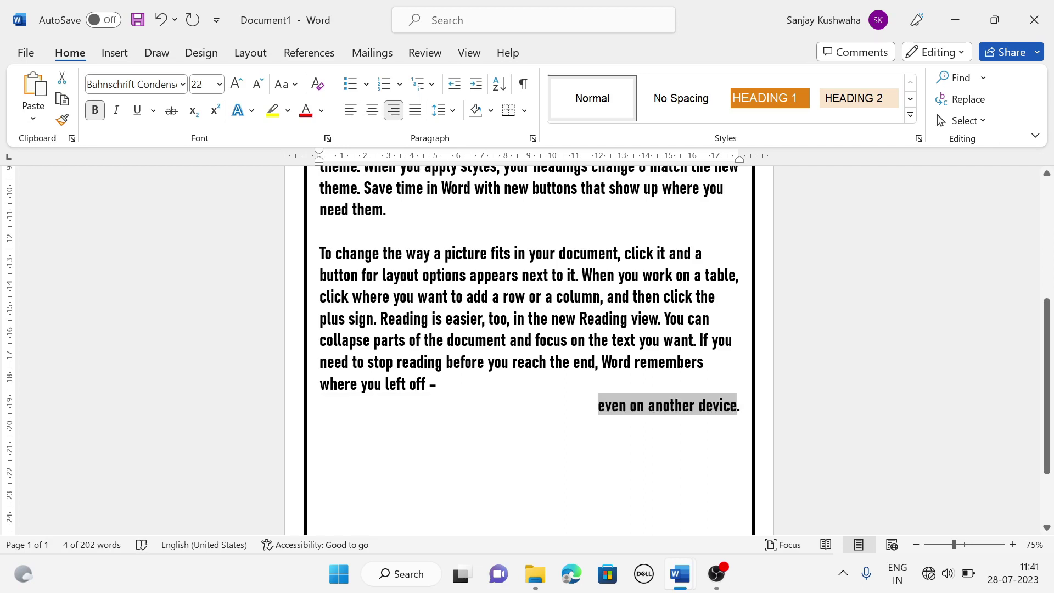
key(ctrl+e)
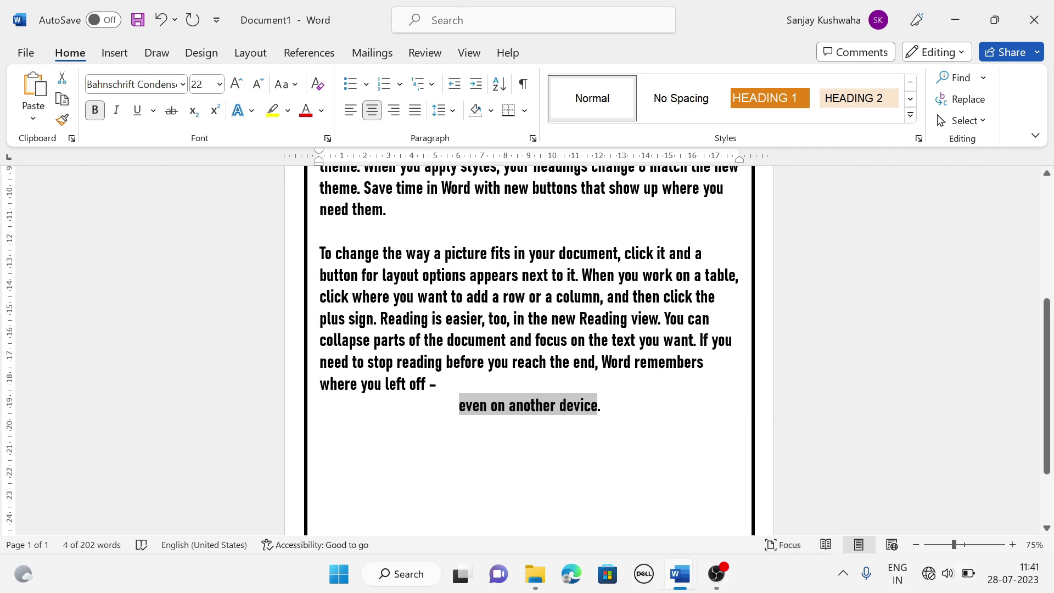
Deselect the centered line and switch back to the CTRL A T Z document
click(320, 463)
mouse_move(679, 574)
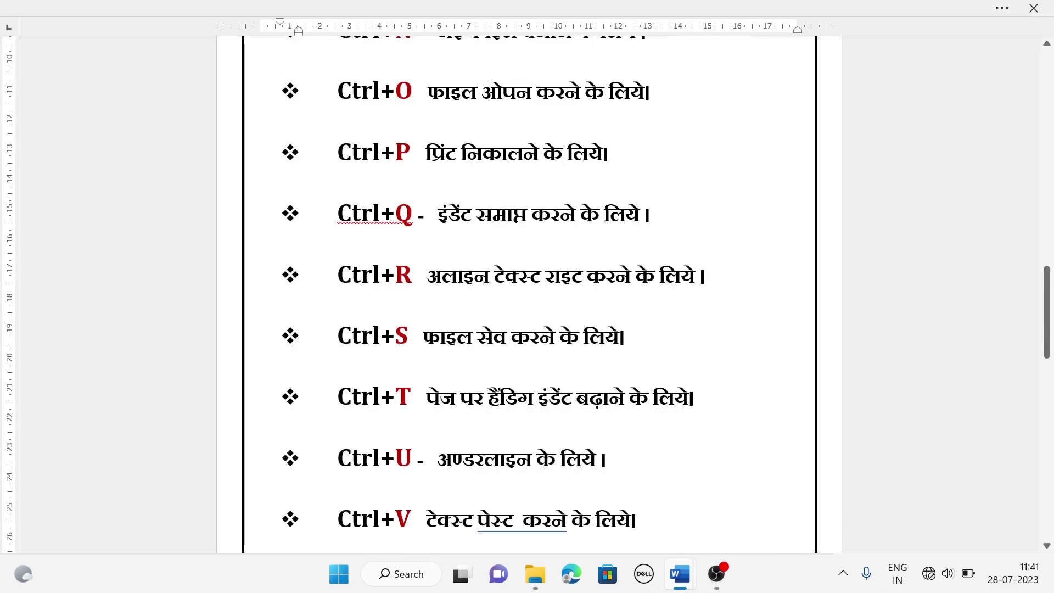
click(745, 515)
scroll(527, 291, down, 1)
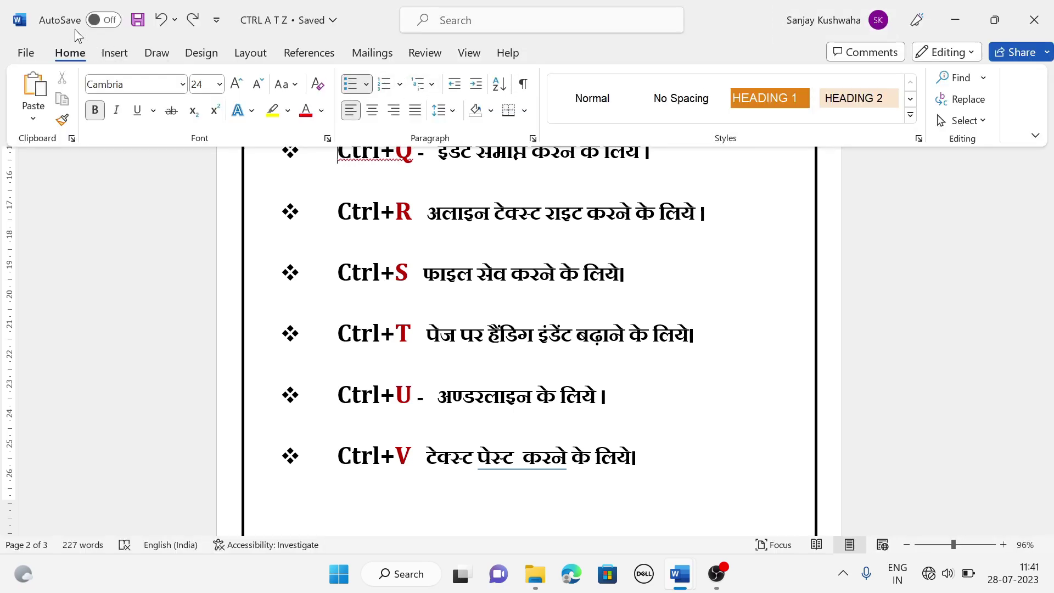
Save the CTRL A T Z document through File > Save
click(29, 54)
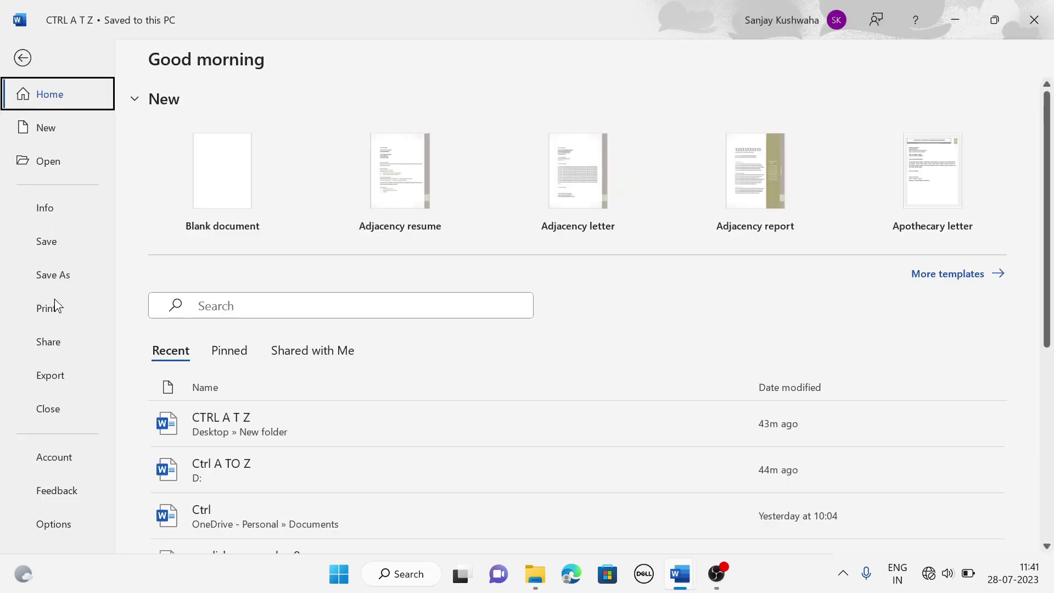
click(47, 242)
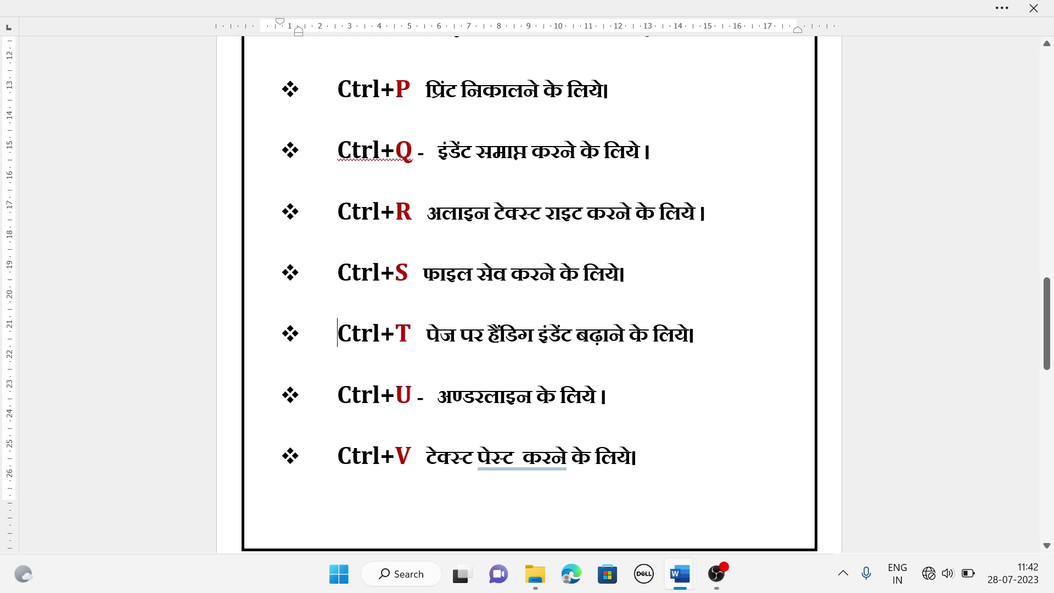
click(337, 333)
key(ctrl+t)
key(ctrl+t)
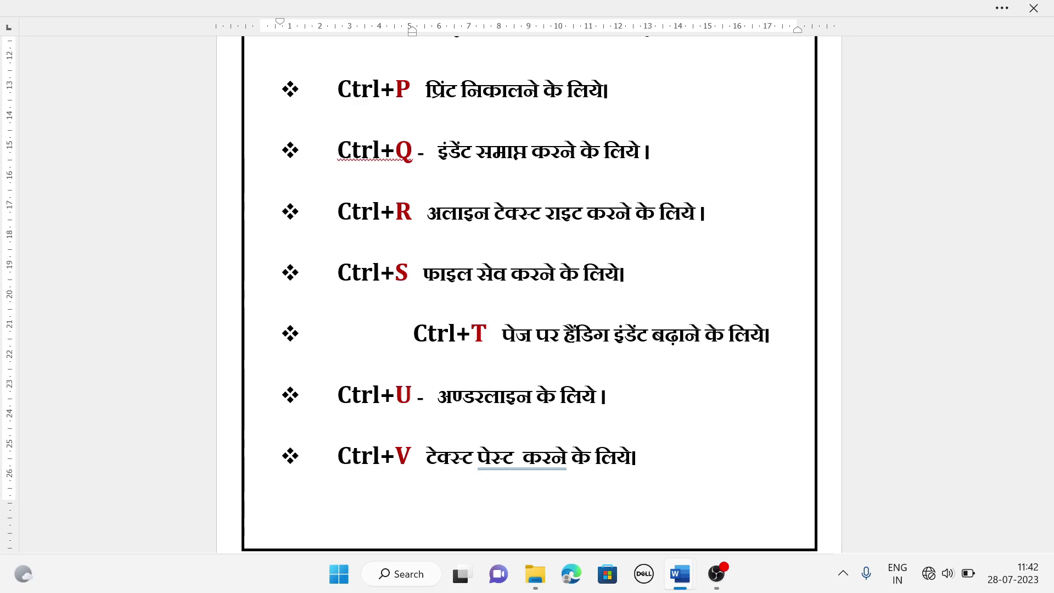
key(ctrl+shift+t)
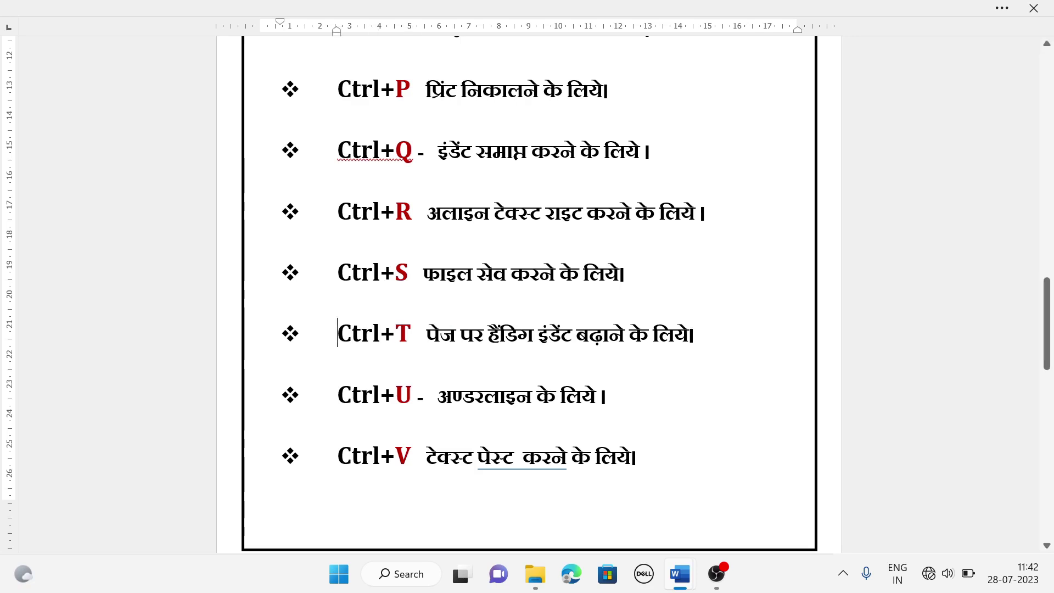
scroll(527, 296, down, 2)
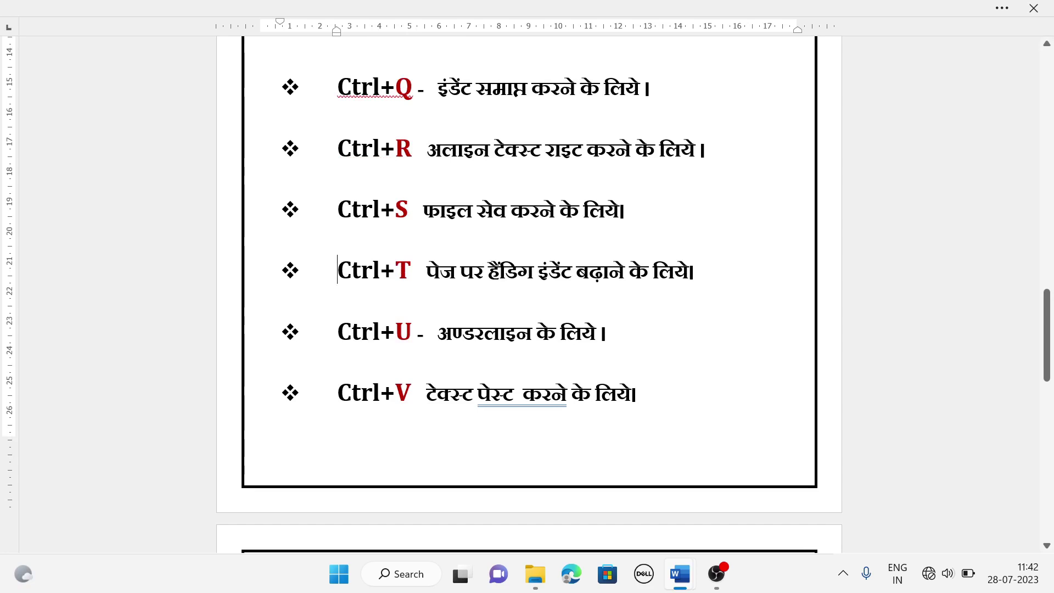
Underline the Ctrl+U line with Ctrl+U, then undo the underline with Ctrl+Z
drag(336, 332, 613, 339)
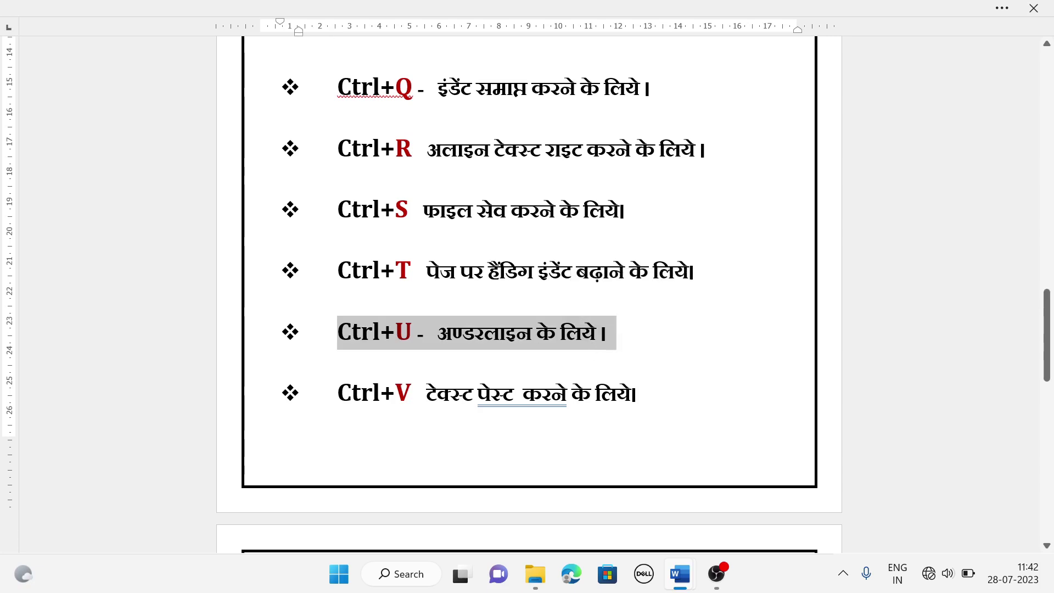
key(ctrl+u)
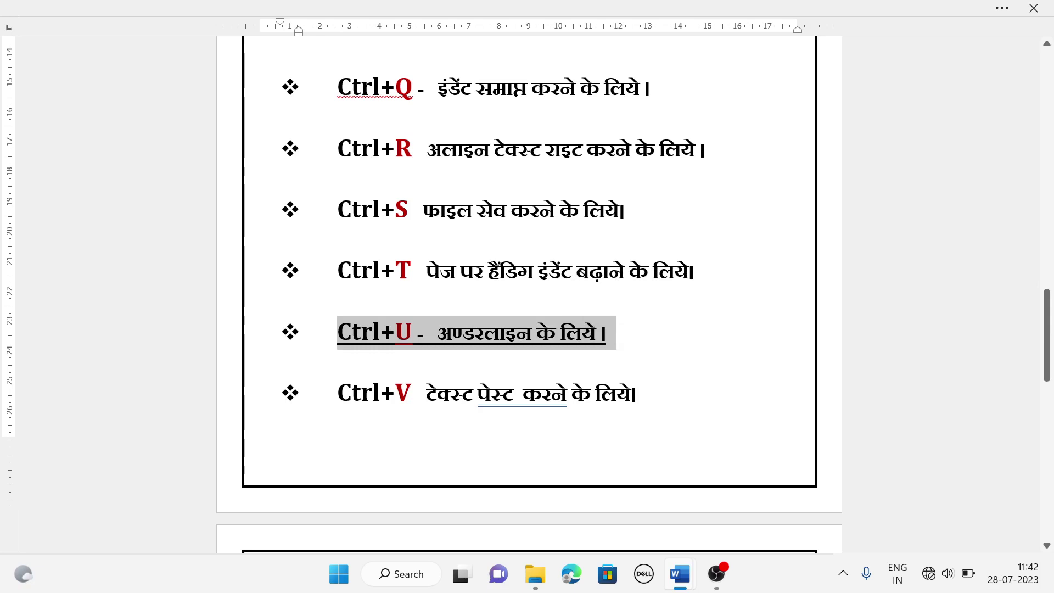
click(483, 356)
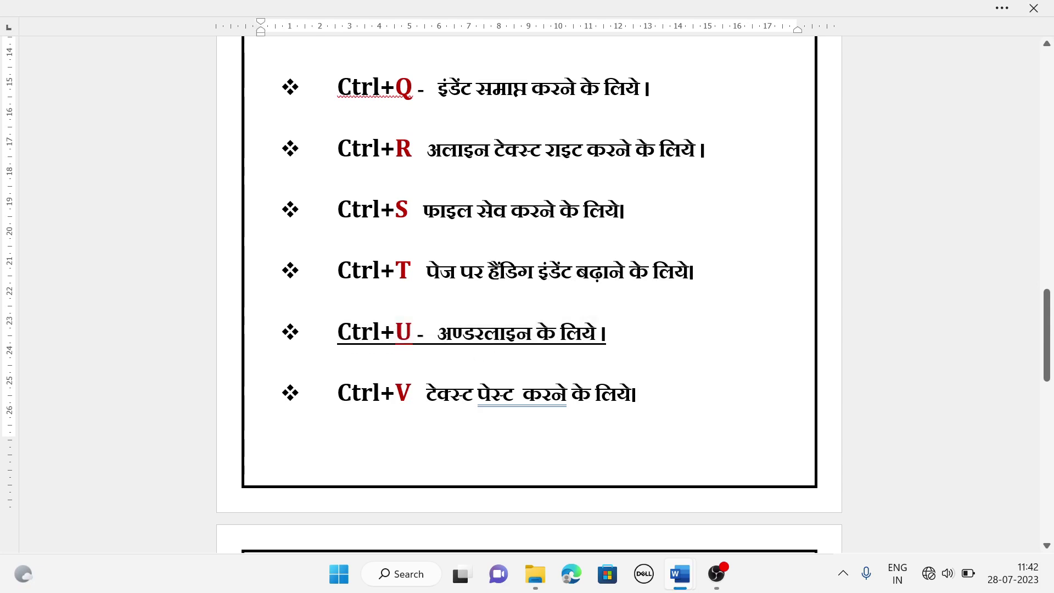
key(ctrl+z)
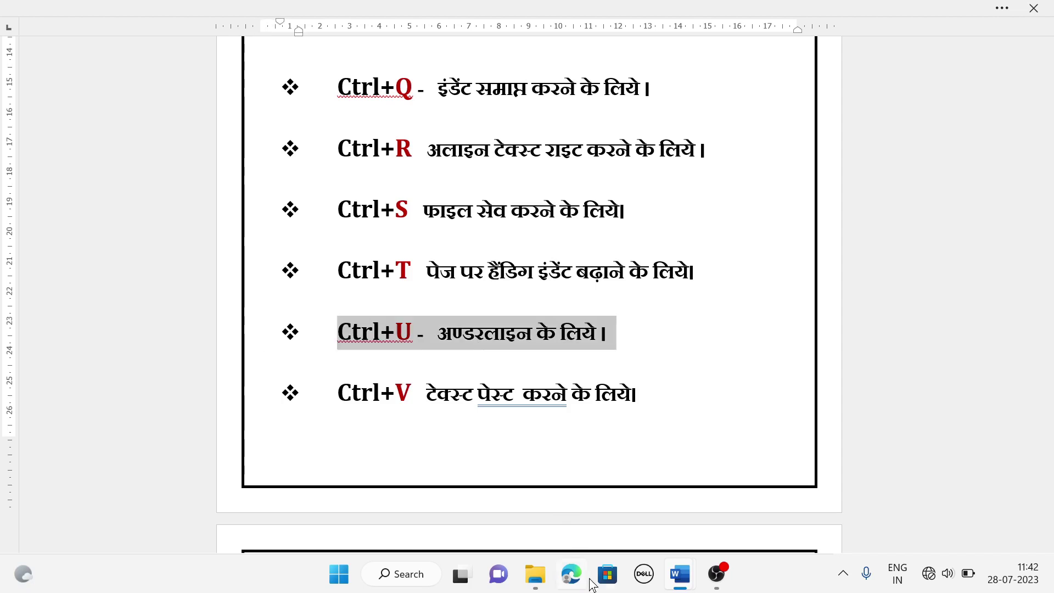
In Document1, underline all the sample text with Ctrl+A and Ctrl+U, then remove it
mouse_move(679, 574)
click(605, 512)
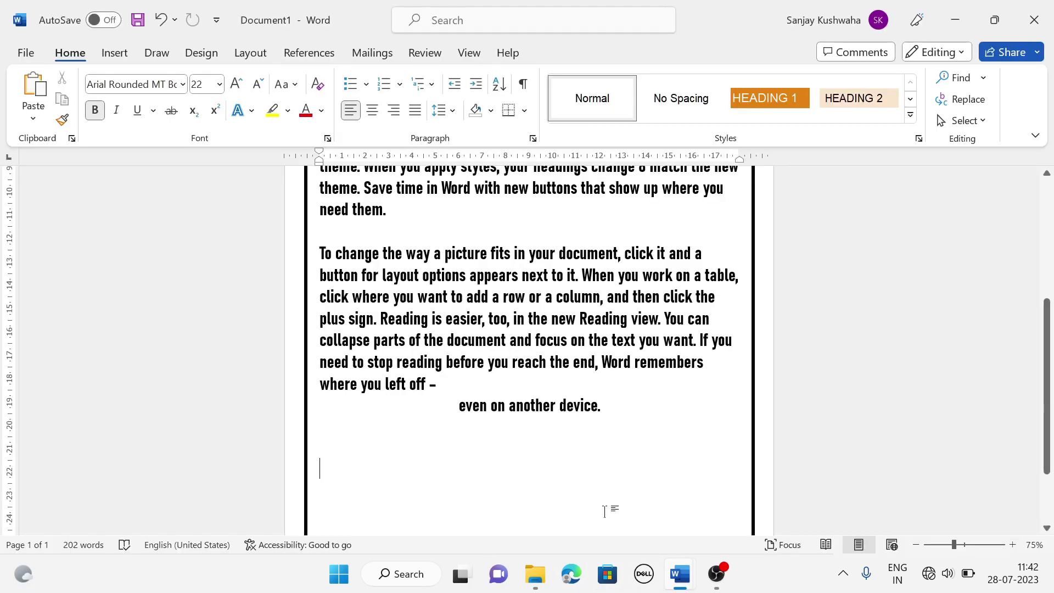
scroll(354, 167, up, 1)
scroll(354, 167, up, 1)
scroll(354, 166, up, 2)
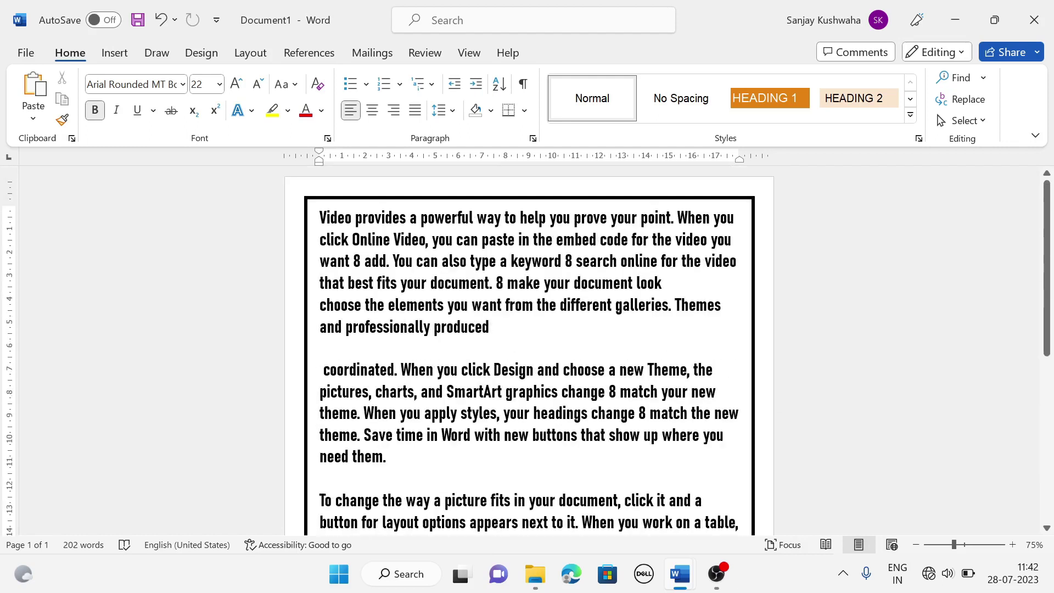
key(ctrl+a)
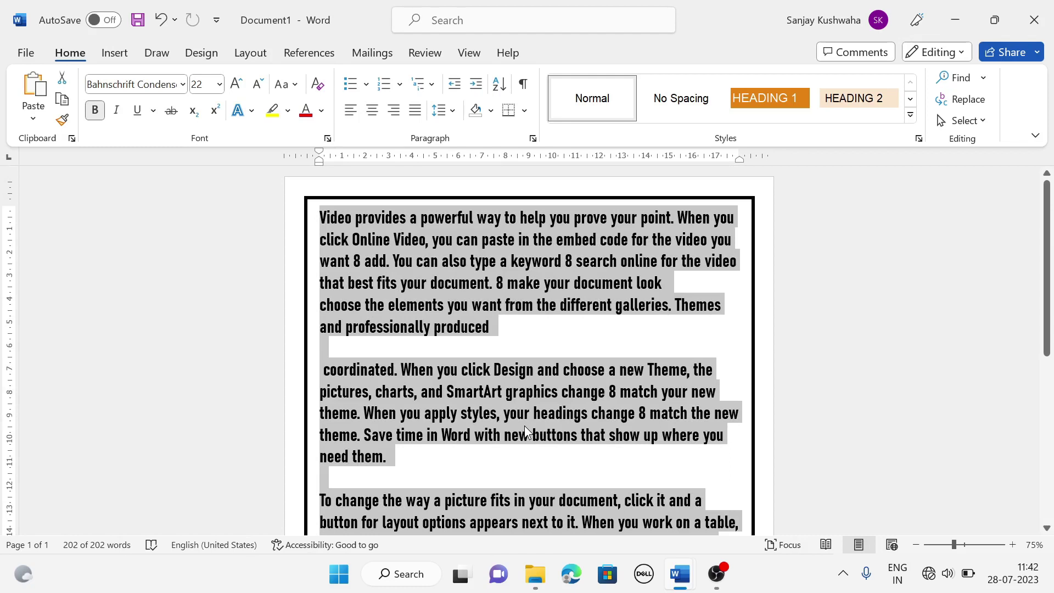
key(ctrl+u)
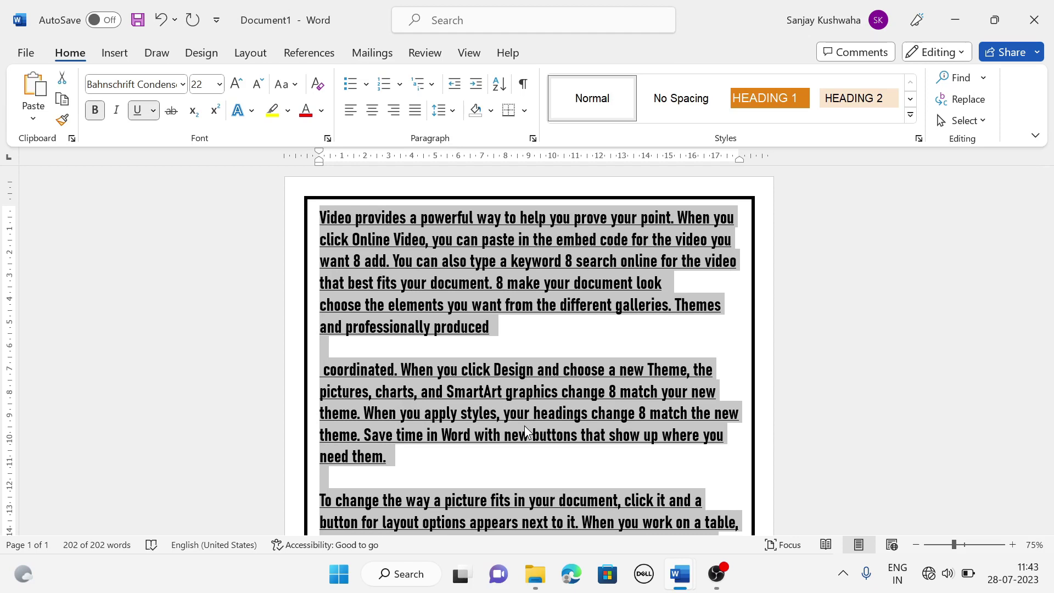
click(562, 337)
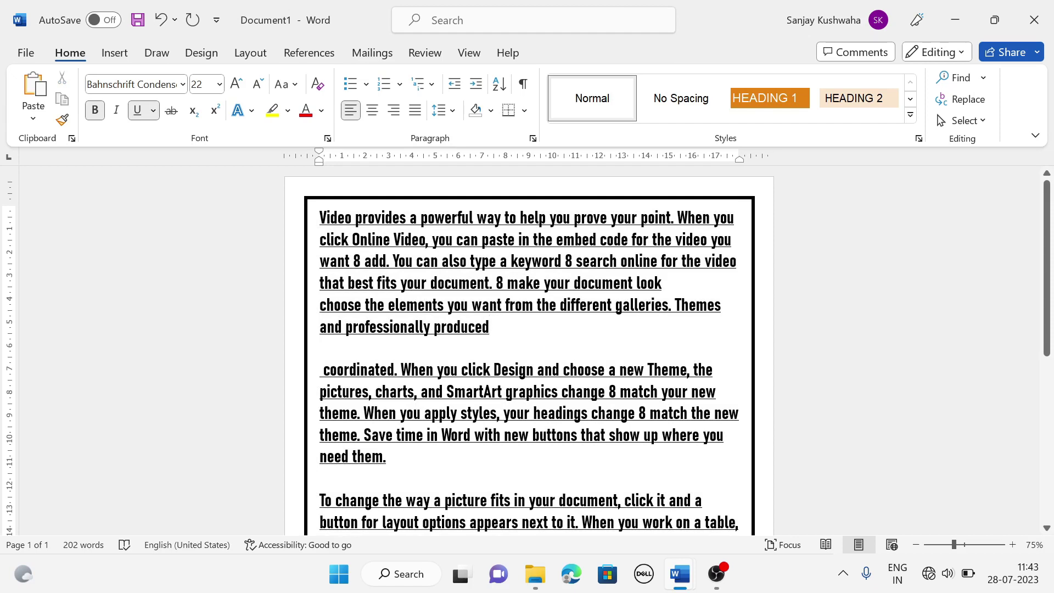
key(ctrl+a)
key(ctrl+u)
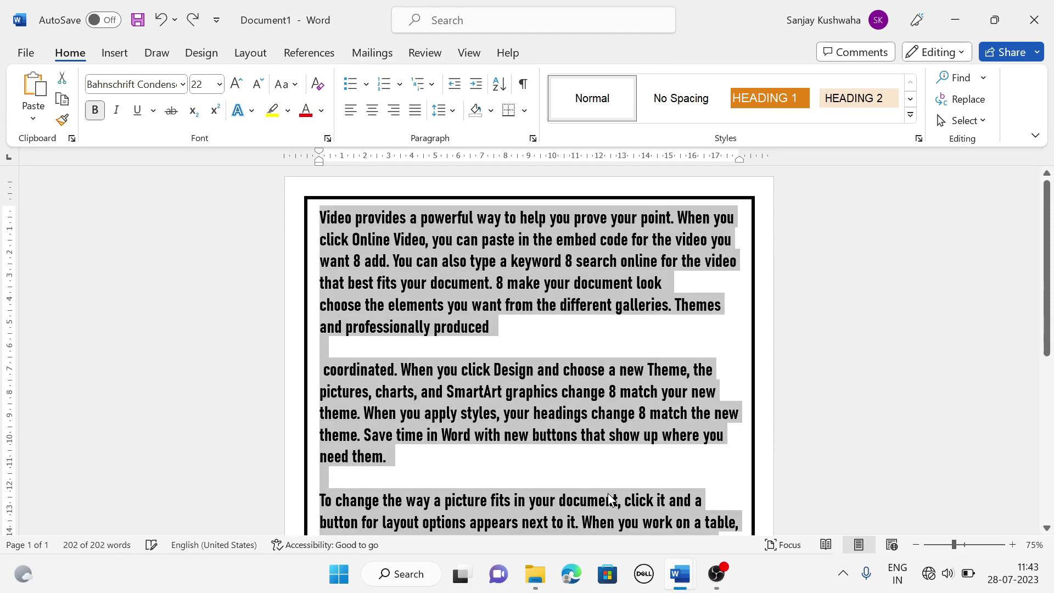
click(608, 484)
Scroll through the shortcut list, then return to Document1 and scroll down to its closing line
click(772, 511)
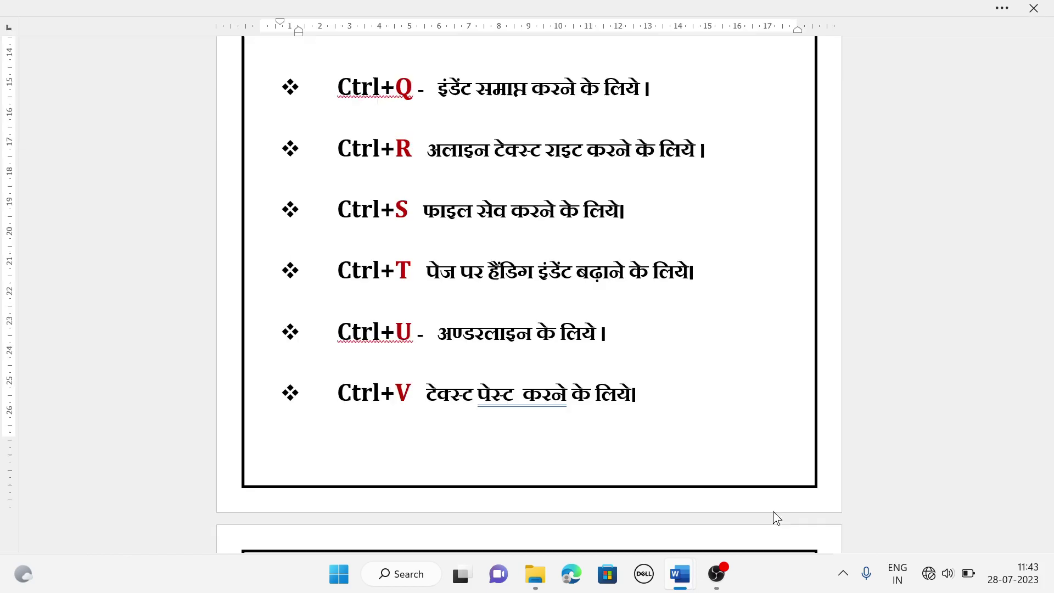
scroll(528, 274, down, 2)
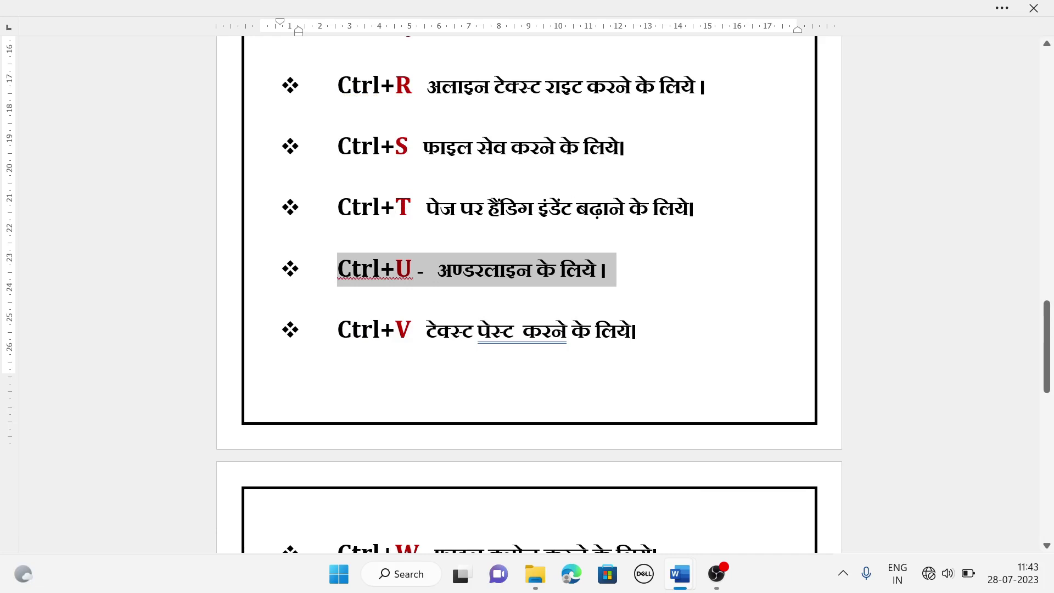
scroll(516, 348, down, 2)
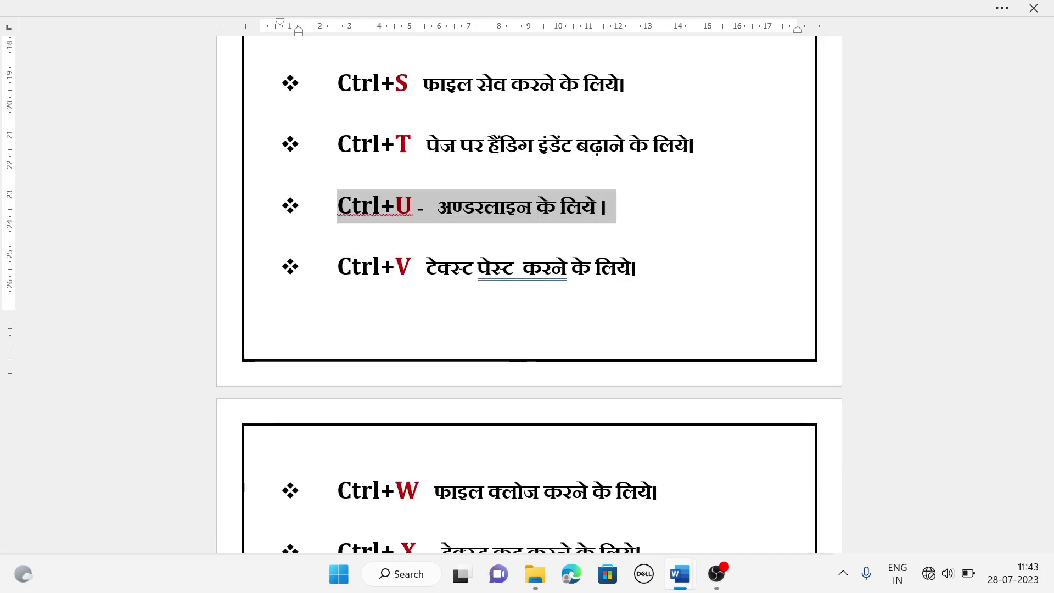
click(625, 521)
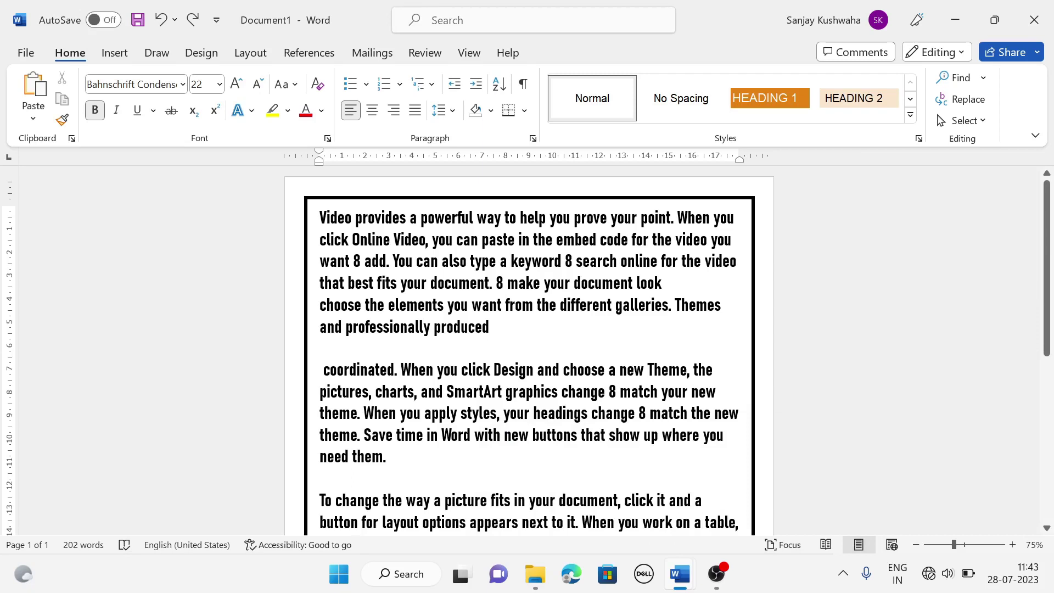
scroll(529, 329, down, 4)
scroll(529, 329, down, 2)
drag(459, 355, 608, 355)
key(ctrl+c)
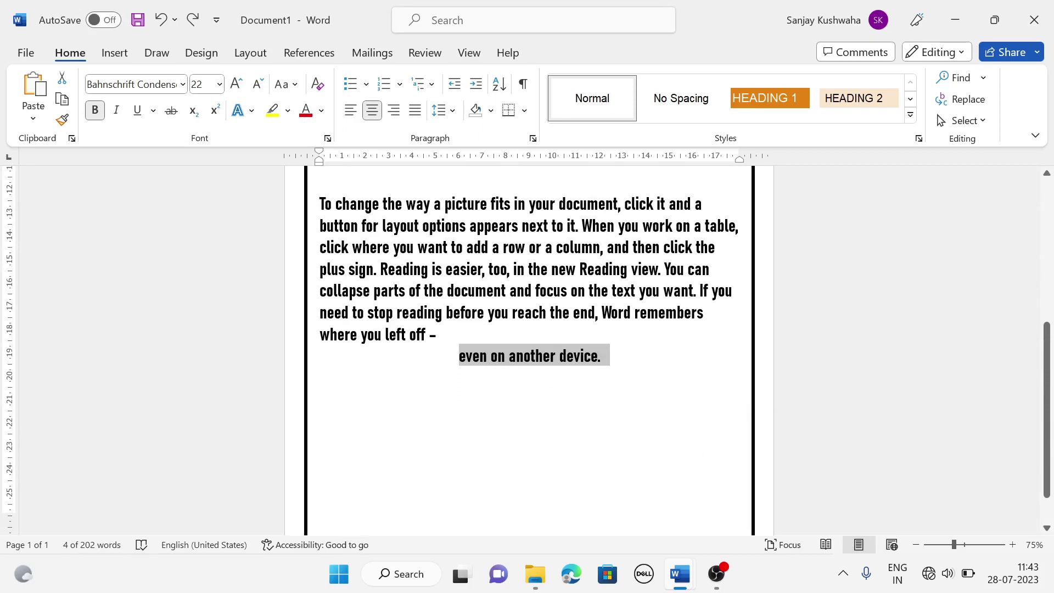
key(Down)
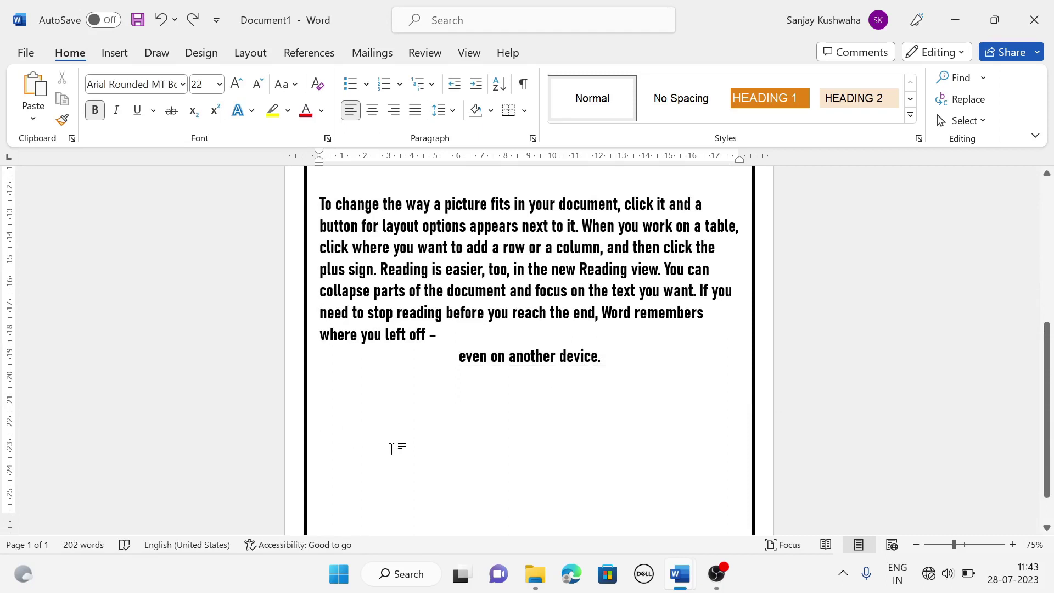
key(ctrl+v)
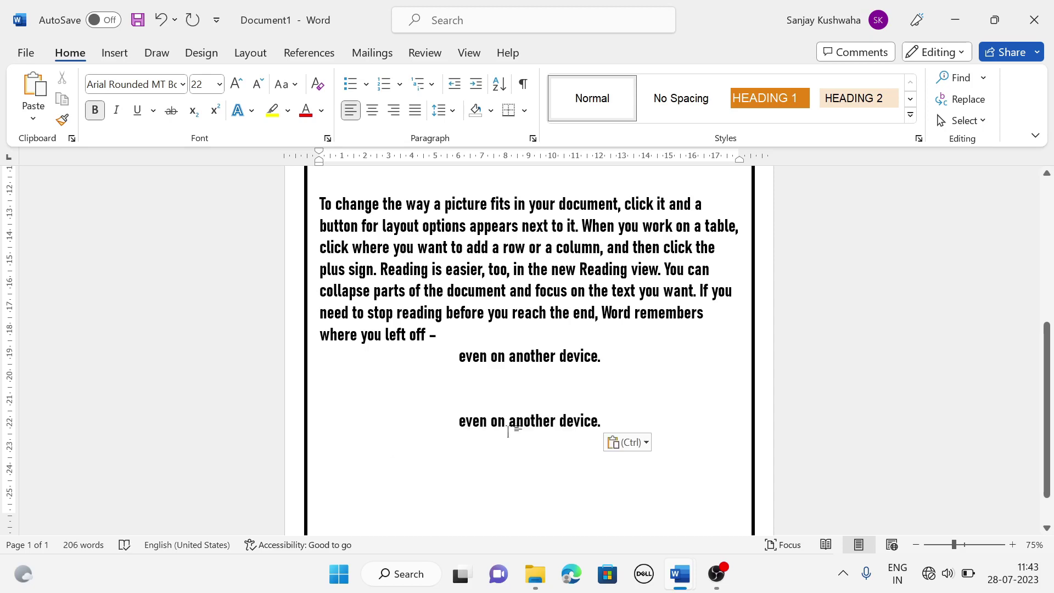
key(ctrl+v)
key(ctrl+v)
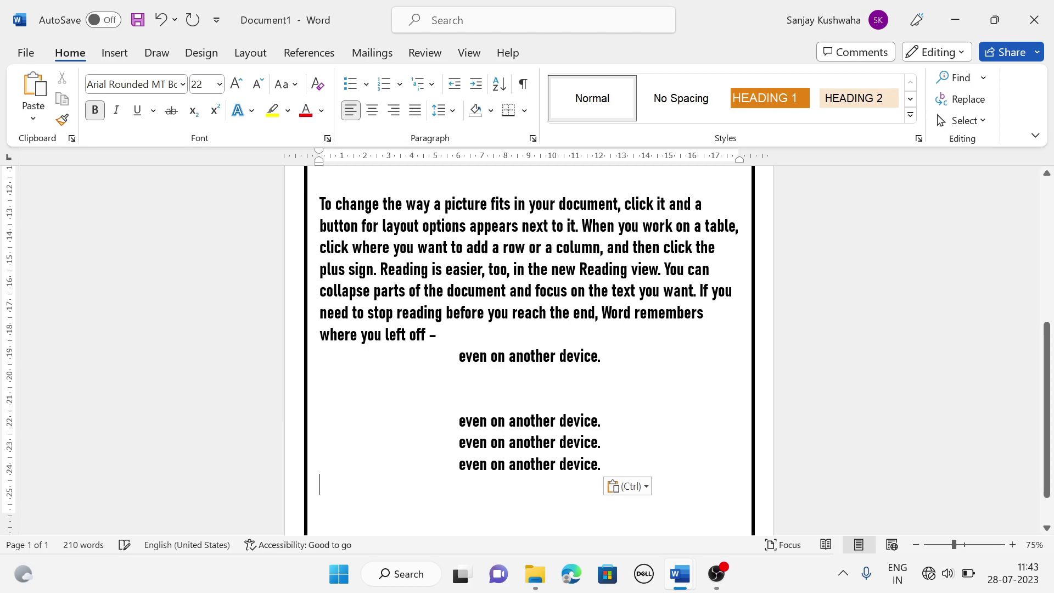
key(ctrl+v)
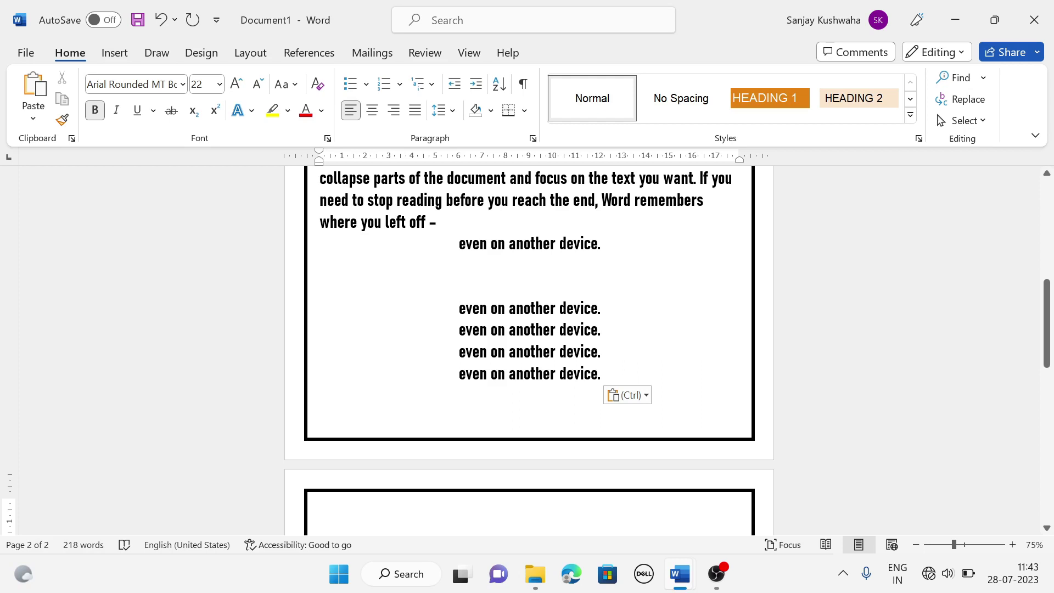
key(ctrl+z)
key(ctrl+z)
key(ctrl+z)
key(ctrl+z)
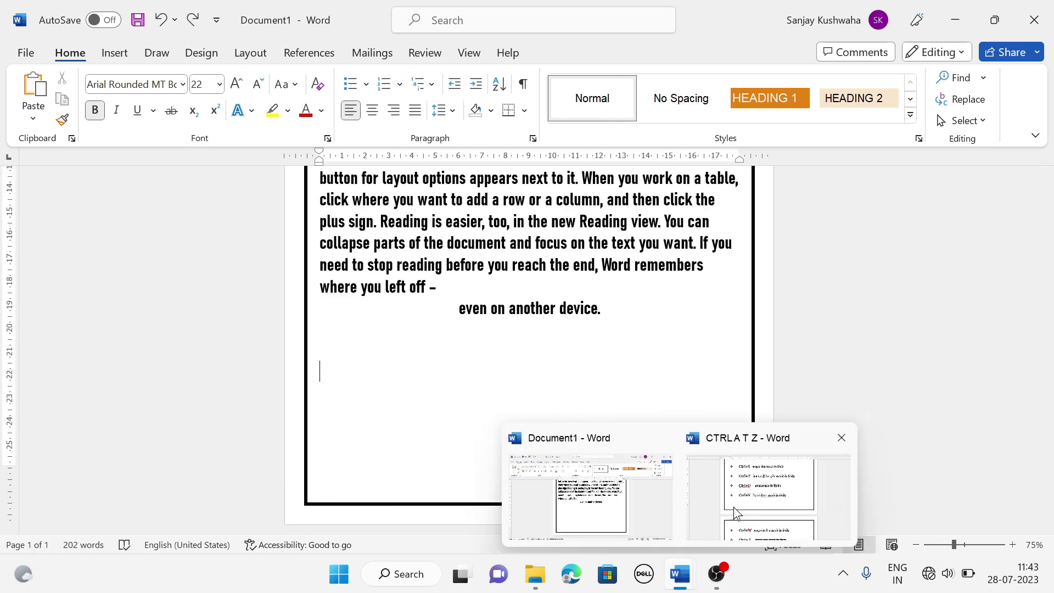
Scroll down through the shortcut list document
click(735, 511)
scroll(409, 307, down, 3)
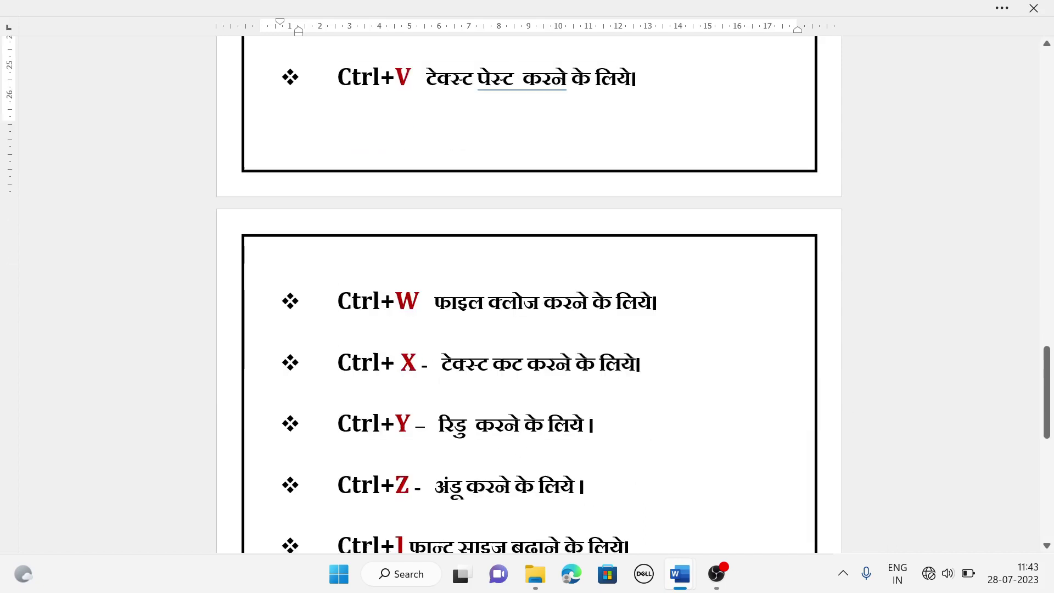
scroll(529, 296, down, 1)
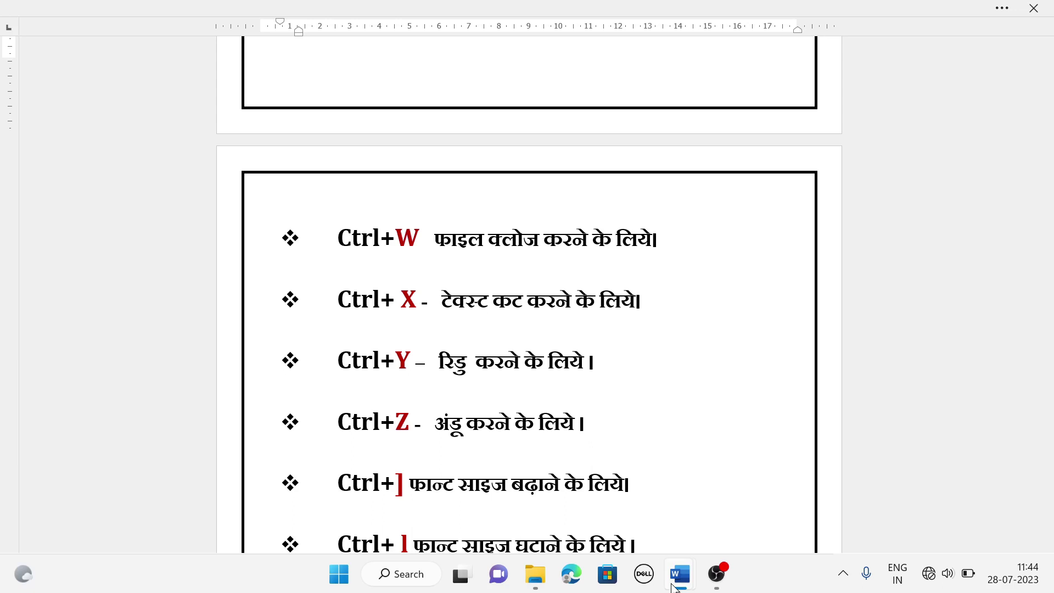
Close Document1 with Ctrl+W, then dismiss the save prompt to keep it open
click(611, 507)
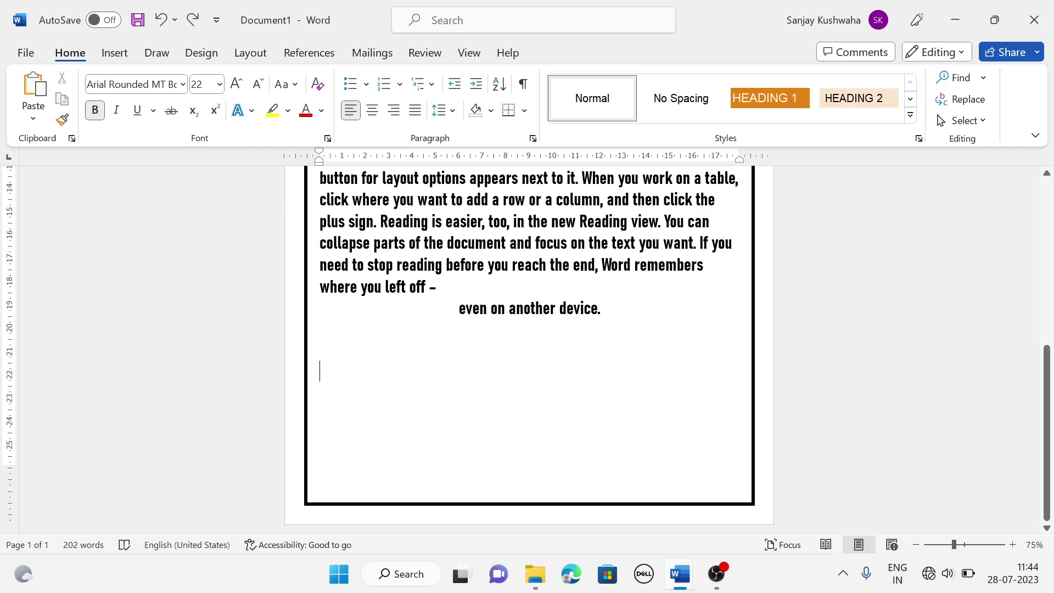
key(ctrl+w)
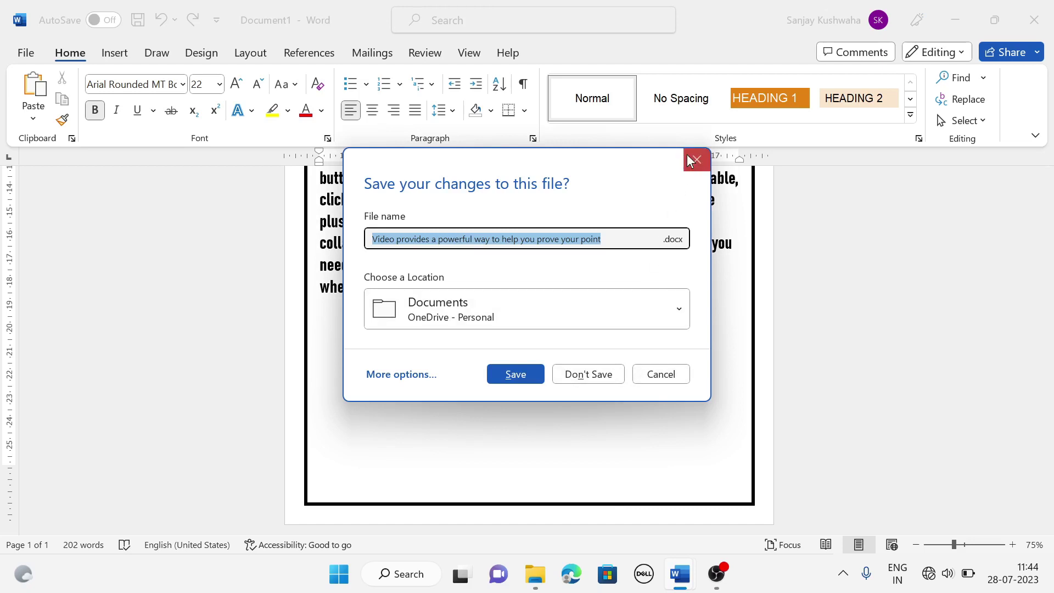
click(705, 160)
mouse_move(679, 574)
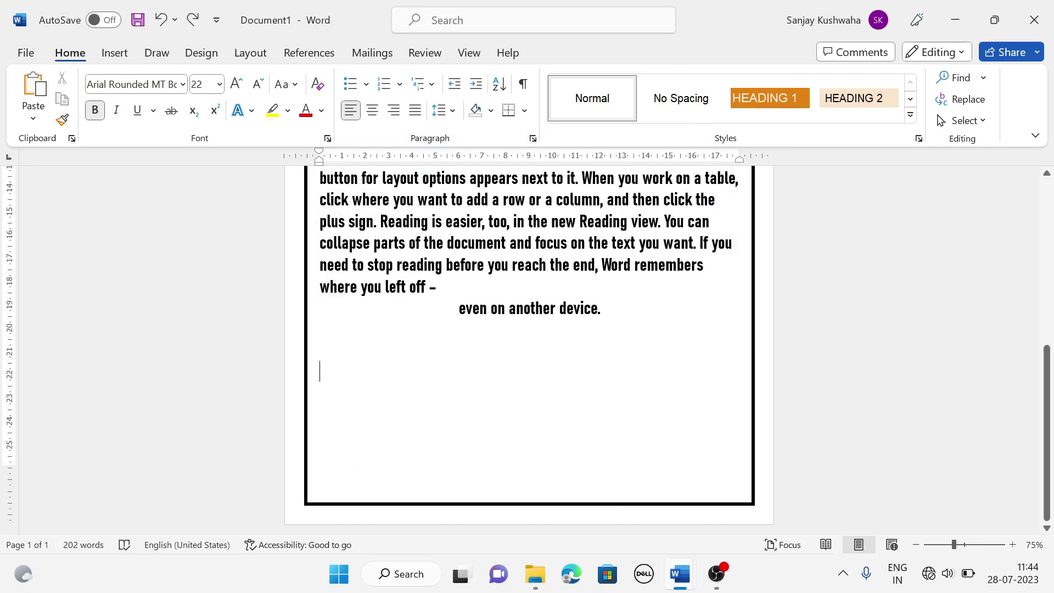
In the CTRL A T Z list, remove the Ctrl+Y line and undo to restore it
click(742, 531)
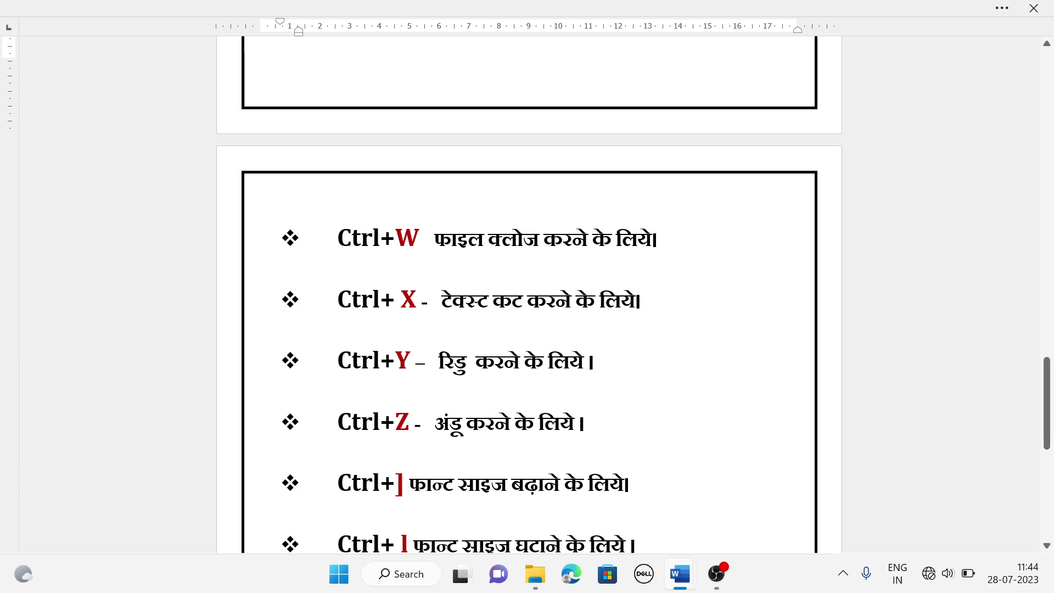
drag(337, 300, 575, 300)
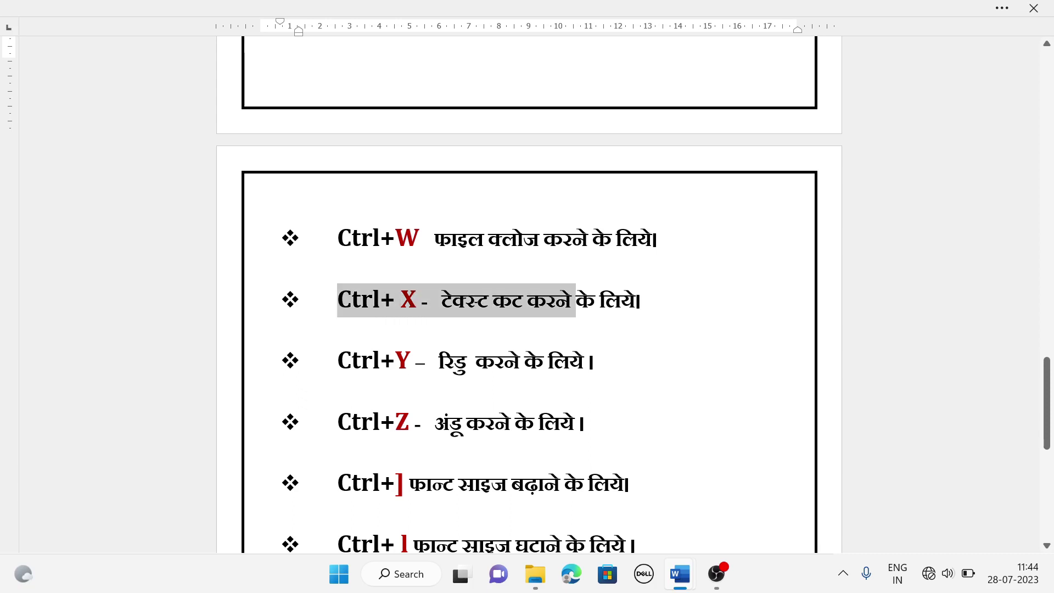
drag(337, 360, 603, 360)
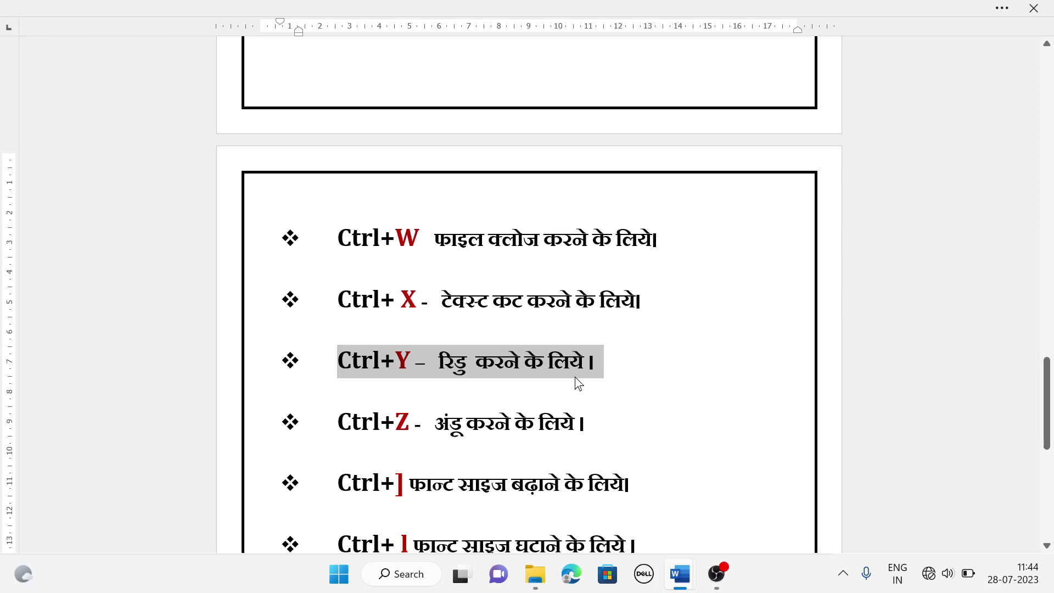
key(BackSpace)
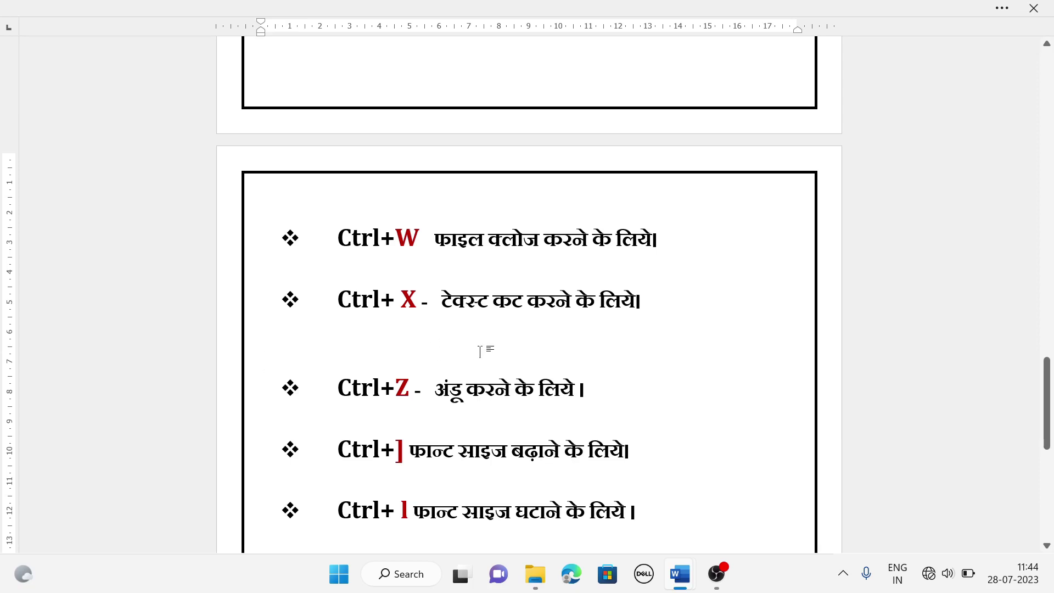
key(ctrl+z)
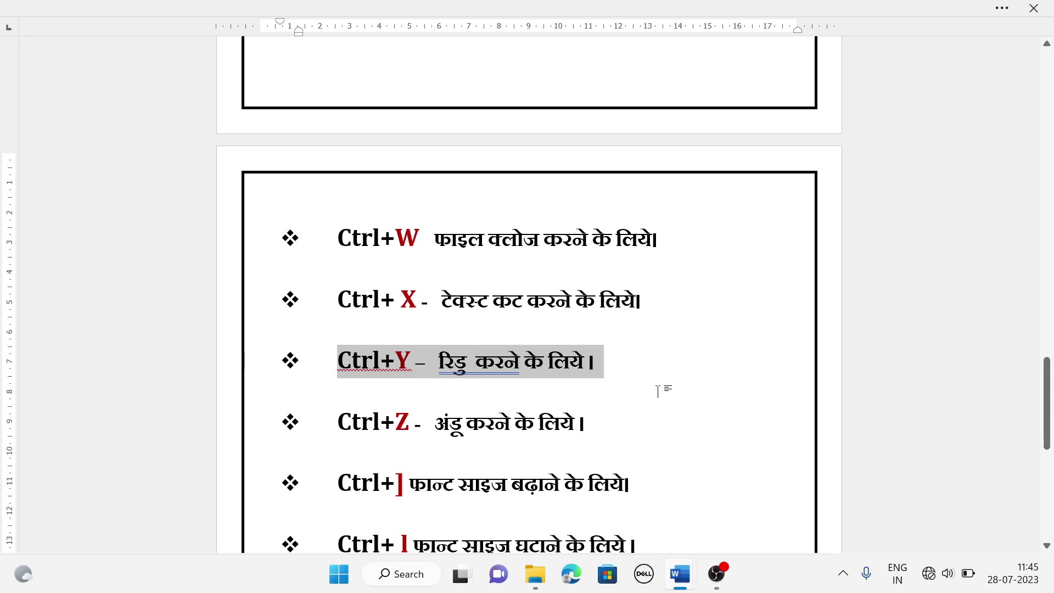
click(632, 377)
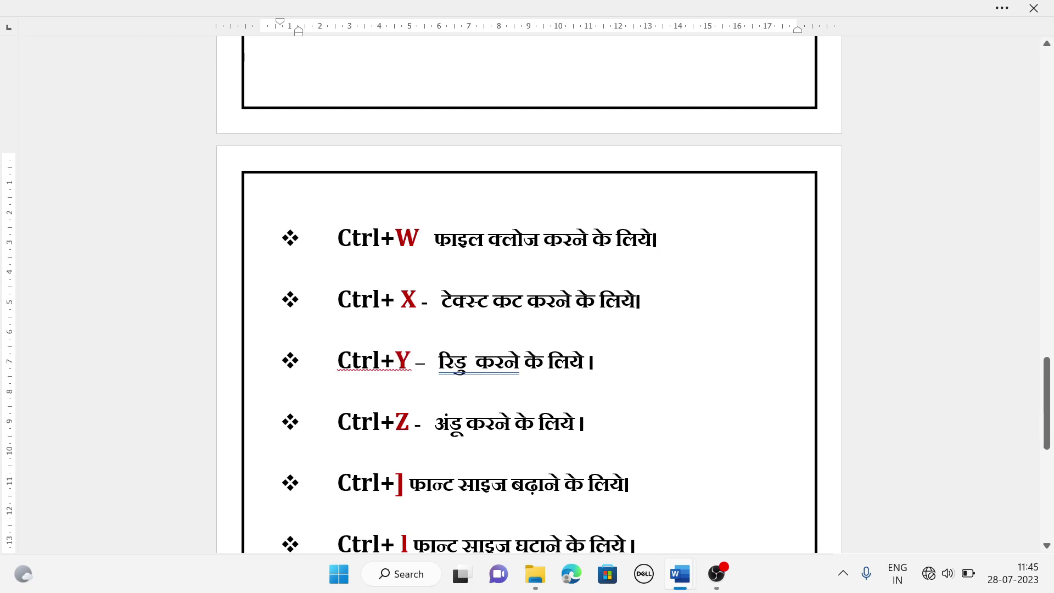
Cut the Ctrl+ X line with Ctrl+X and restore it with Ctrl+Z, twice over
drag(337, 300, 651, 301)
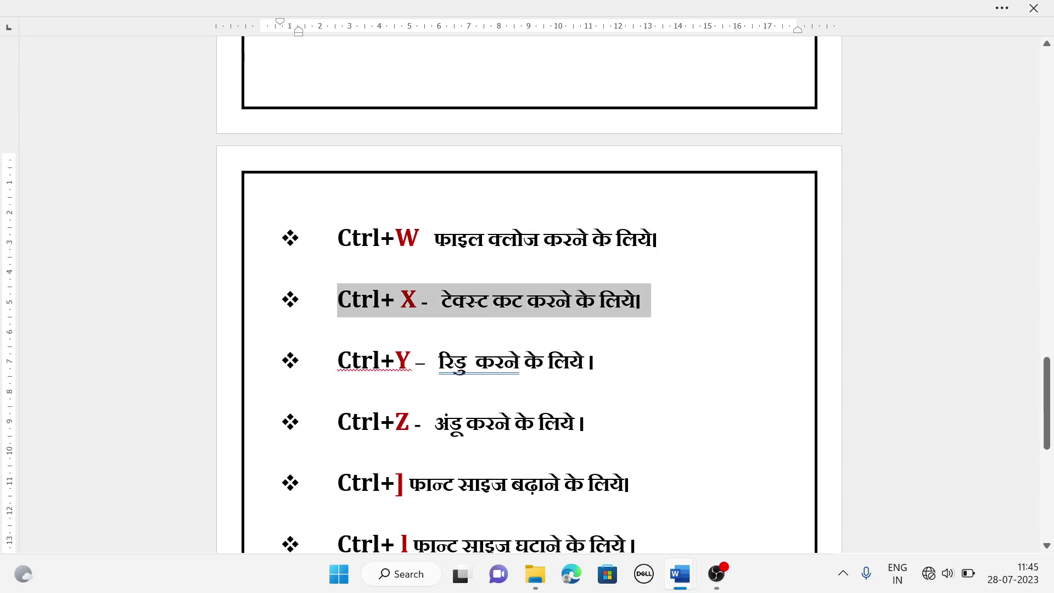
key(ctrl+x)
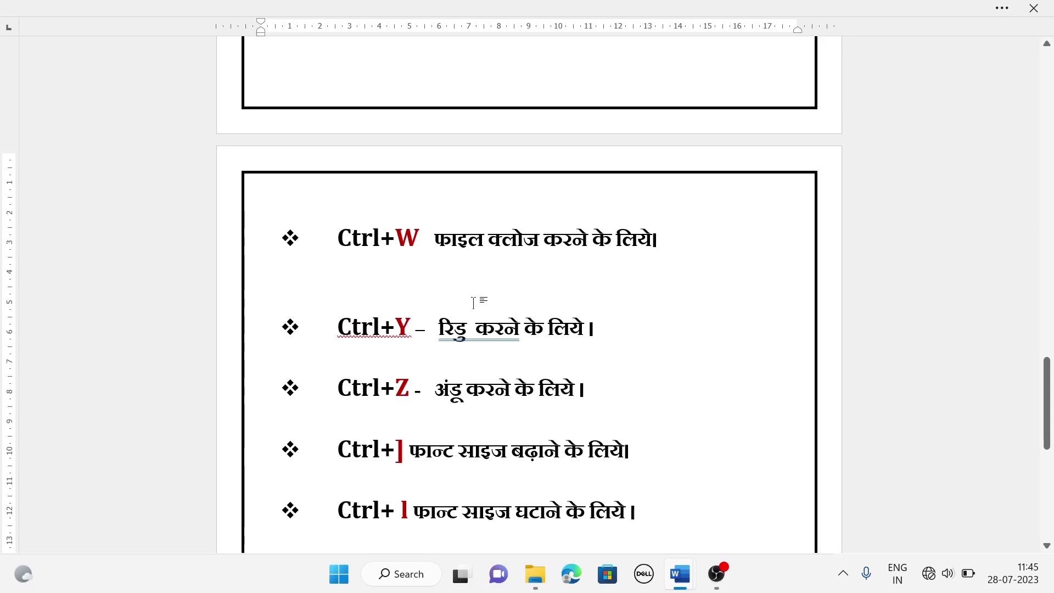
key(ctrl+z)
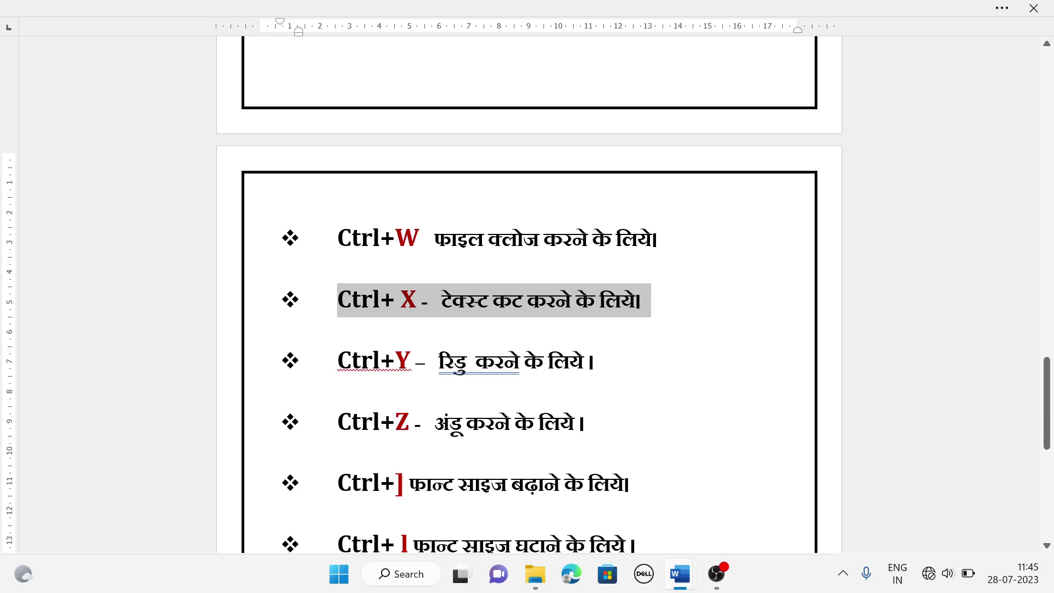
click(414, 424)
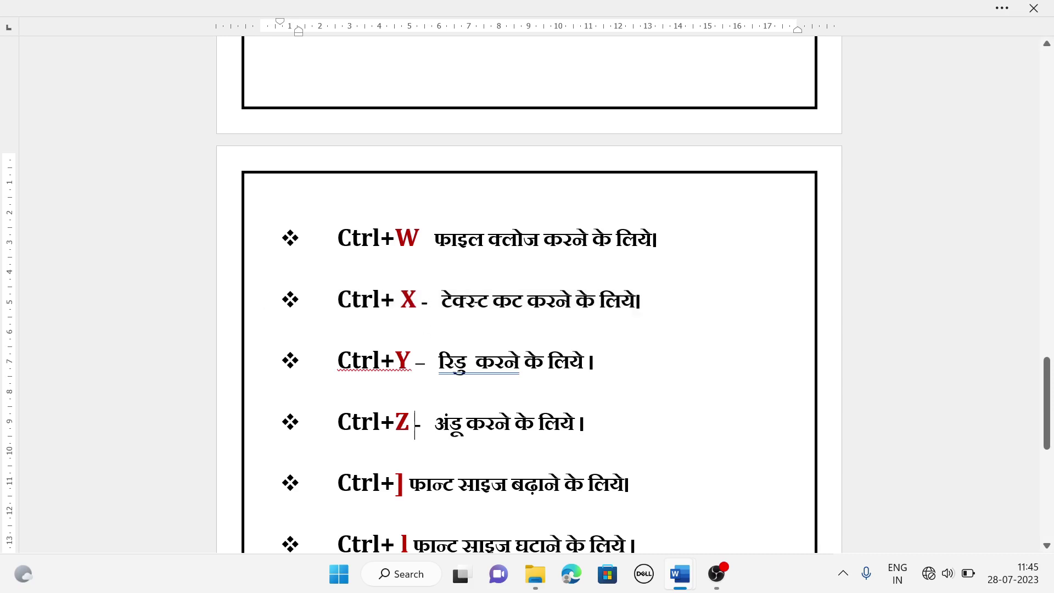
scroll(528, 297, down, 2)
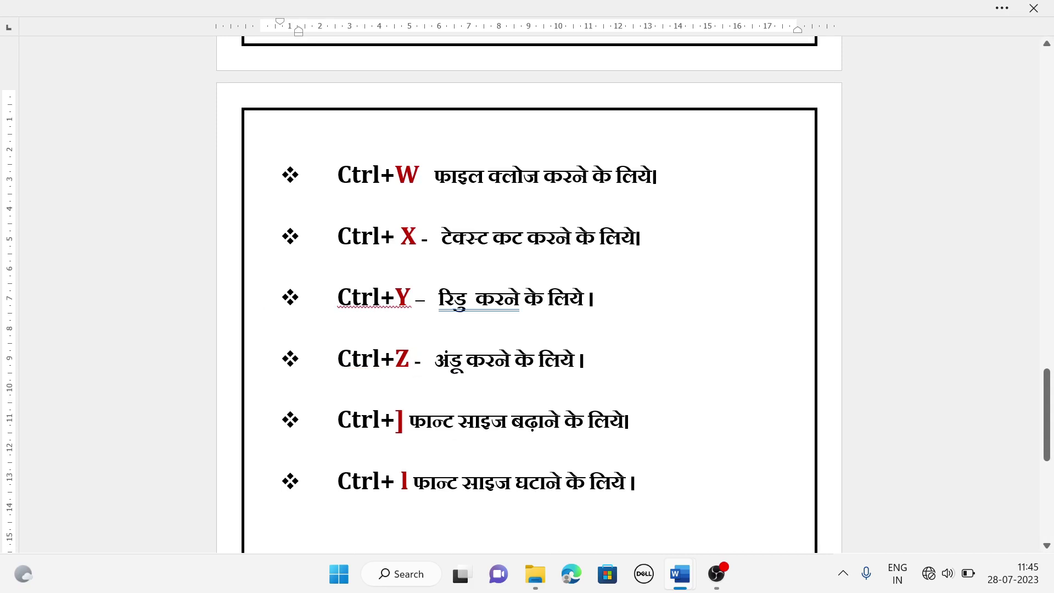
drag(354, 237, 650, 237)
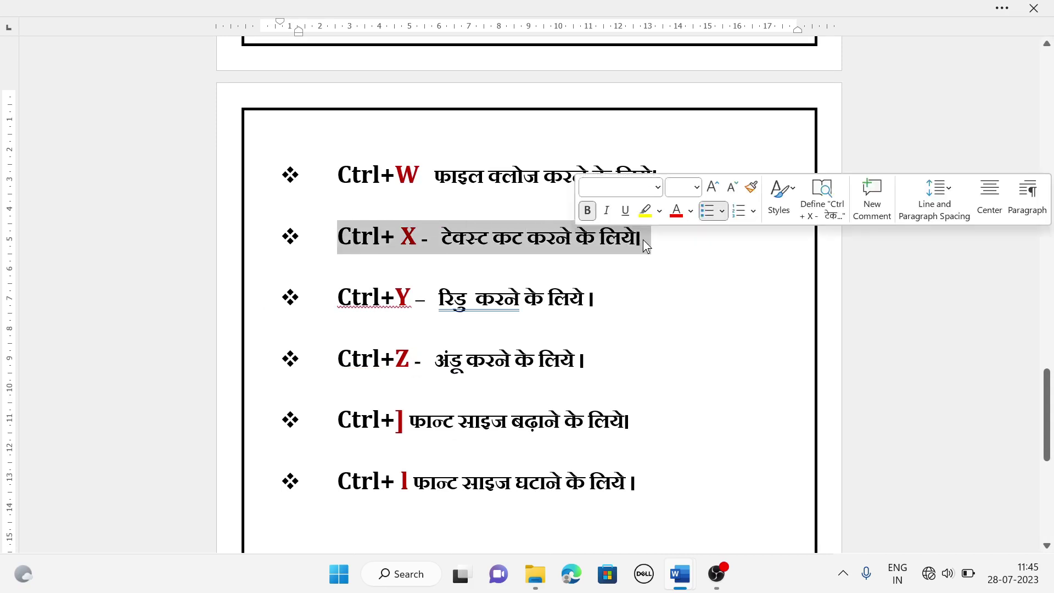
key(ctrl+x)
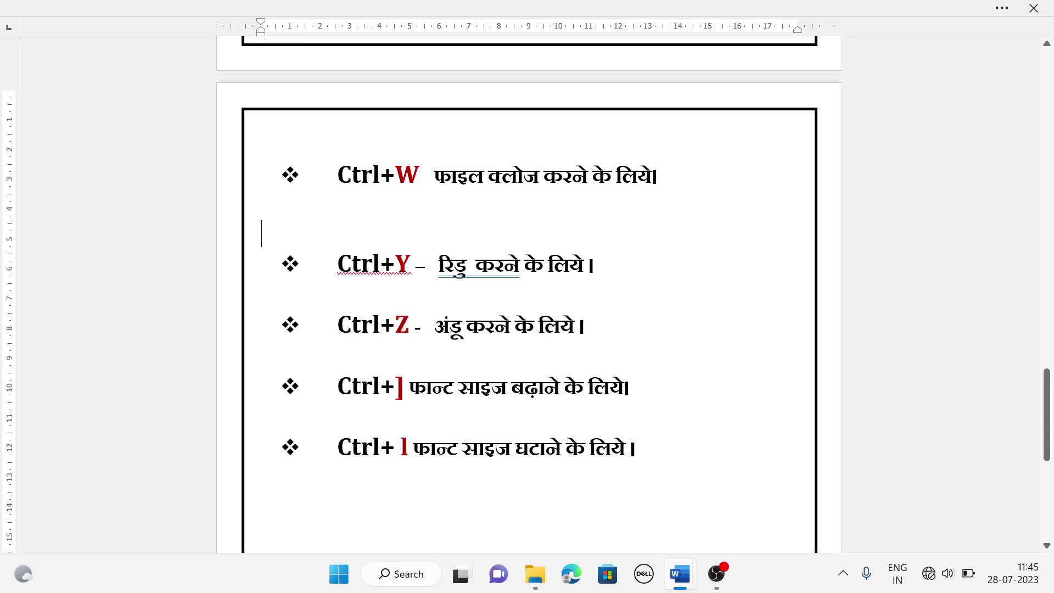
key(ctrl+z)
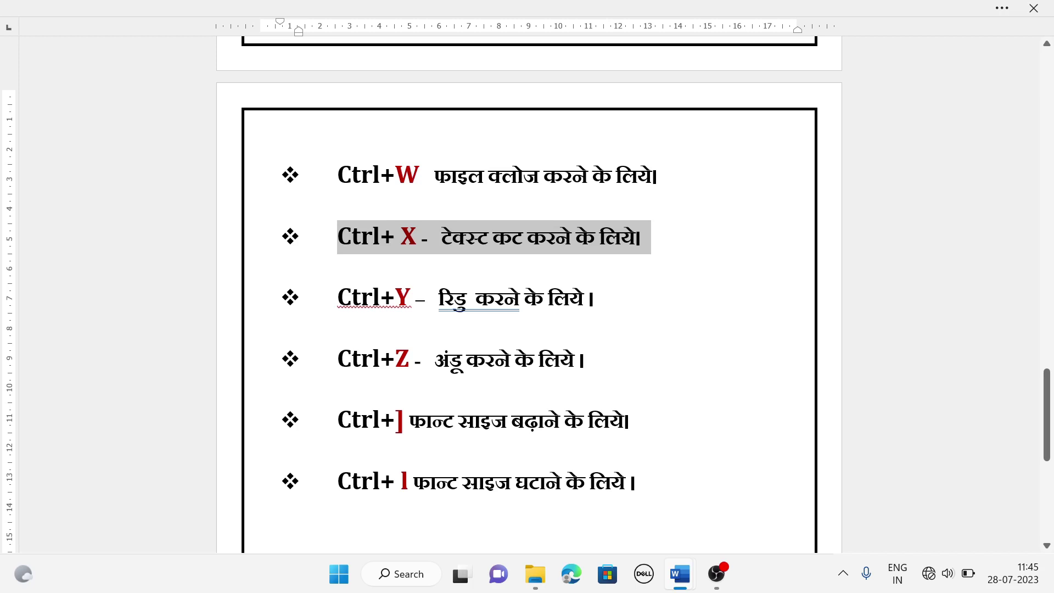
scroll(529, 297, down, 2)
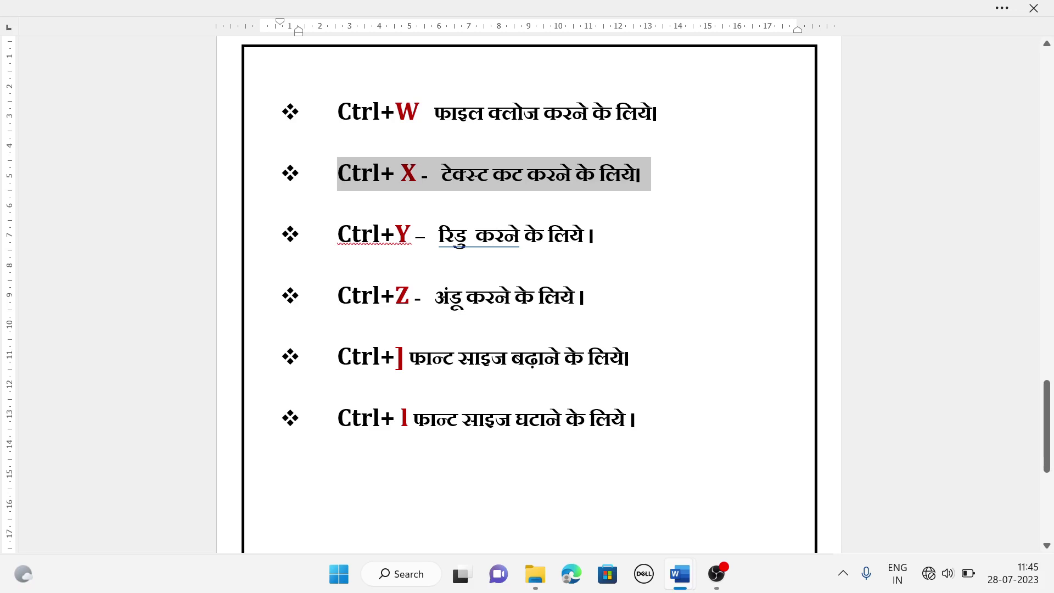
Resize the Ctrl+Z label up and down with Ctrl+] and Ctrl+[, ending one step larger
drag(338, 296, 413, 296)
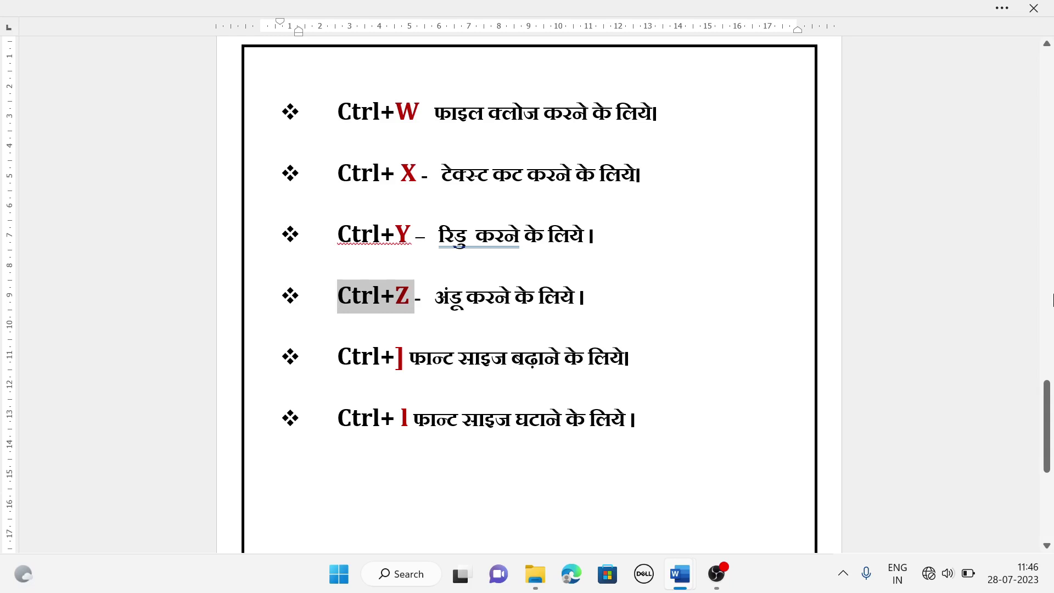
key(ctrl+bracketright)
key(ctrl+bracketright)
key(ctrl+bracketright)
key(ctrl+bracketright)
key(ctrl+bracketright)
key(ctrl+bracketright)
key(ctrl+bracketright)
key(ctrl+bracketright)
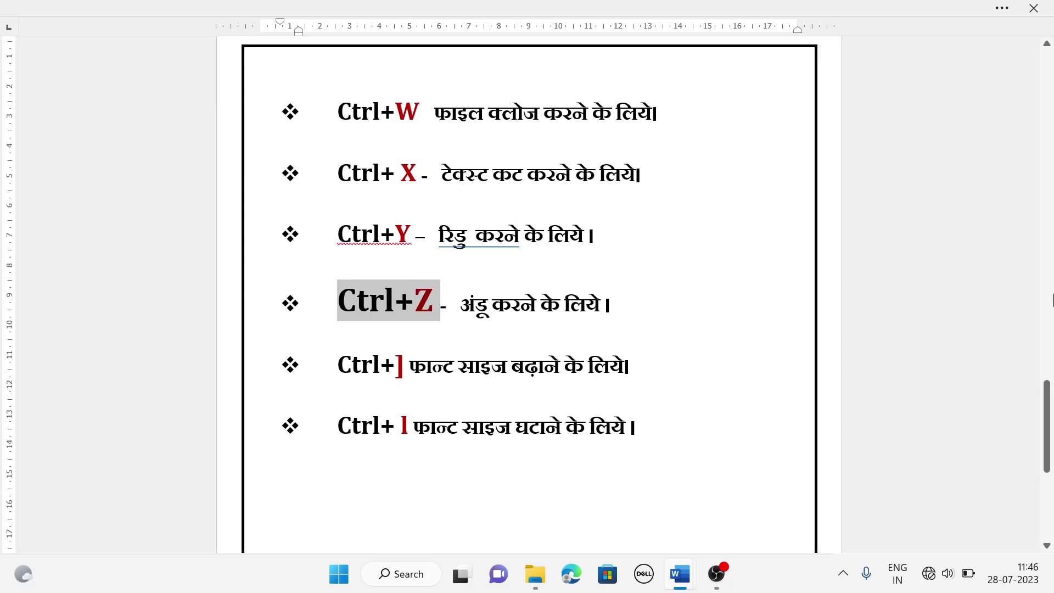
key(ctrl+bracketleft)
key(ctrl+bracketleft)
key(ctrl+bracketleft)
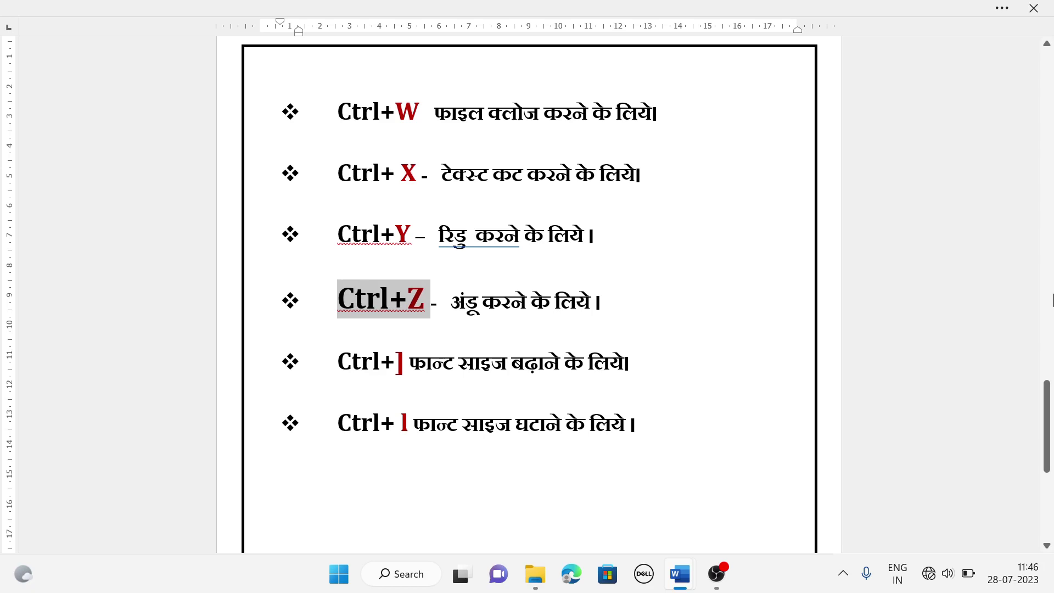
key(ctrl+bracketleft)
key(ctrl+bracketleft)
key(ctrl+bracketleft)
key(ctrl+bracketleft)
key(ctrl+bracketleft)
key(ctrl+bracketleft)
key(ctrl+bracketleft)
key(ctrl+bracketleft)
key(ctrl+bracketleft)
key(ctrl+bracketright)
key(ctrl+bracketright)
key(ctrl+bracketright)
key(ctrl+bracketright)
key(ctrl+bracketright)
key(ctrl+bracketright)
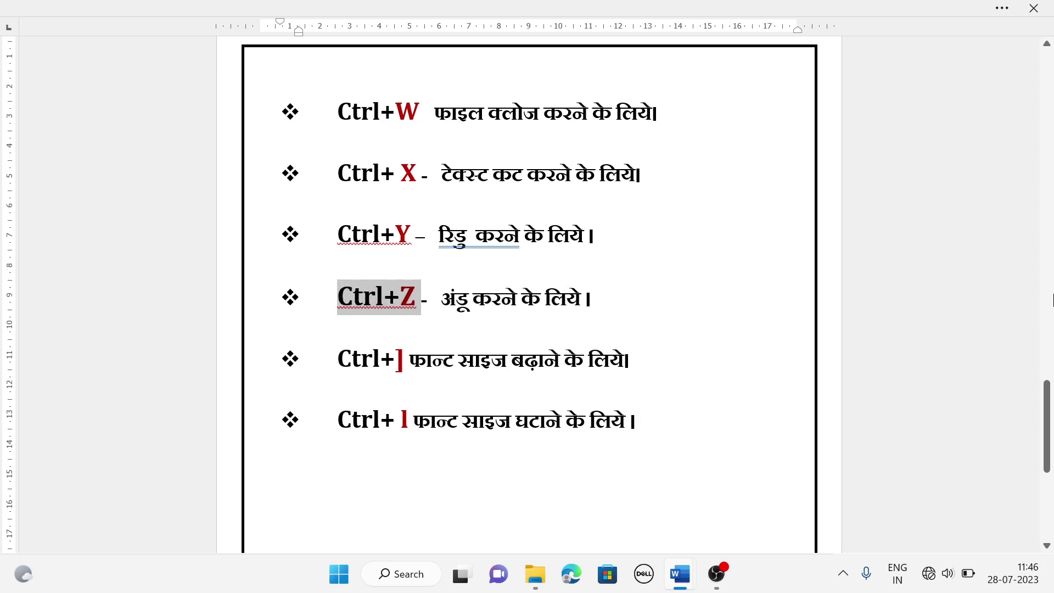
click(599, 264)
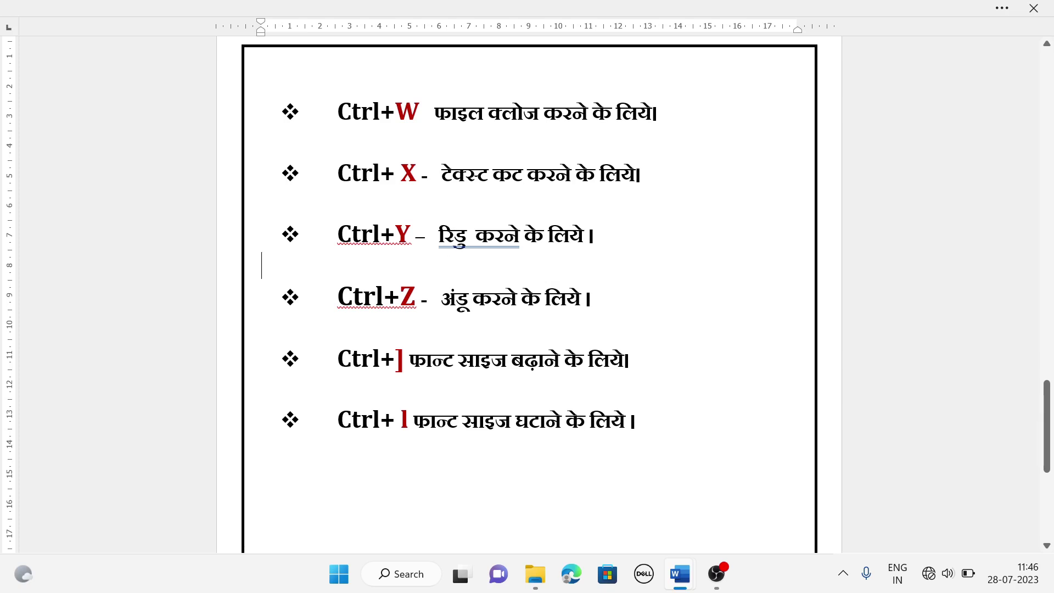
Scroll past the footer banner, then back up to the 'Ctrl a To z Shortcut Keys' heading
scroll(501, 437, down, 2)
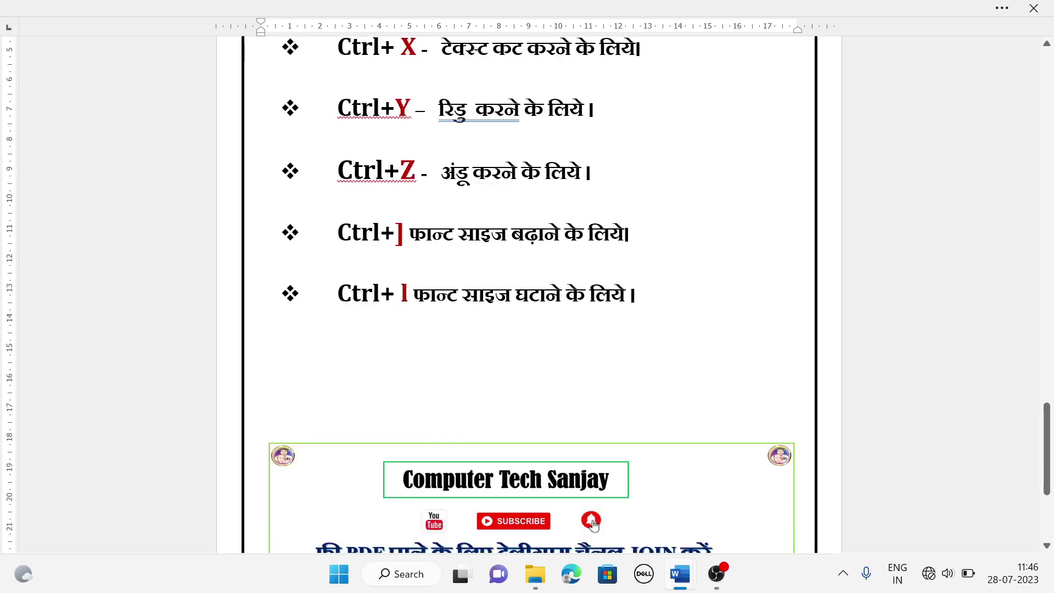
scroll(500, 438, down, 2)
scroll(383, 371, down, 1)
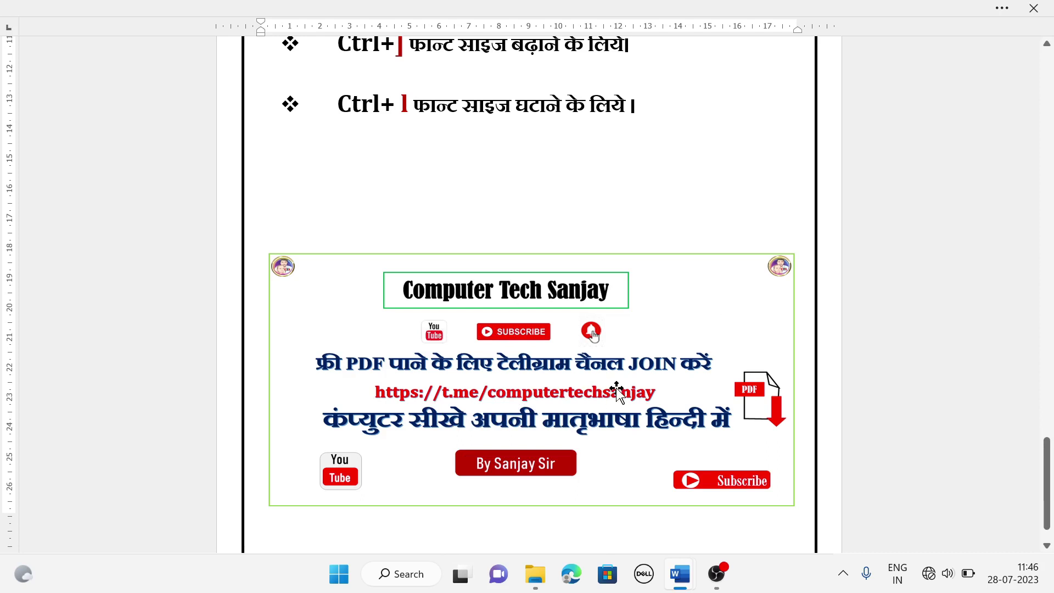
scroll(618, 391, down, 2)
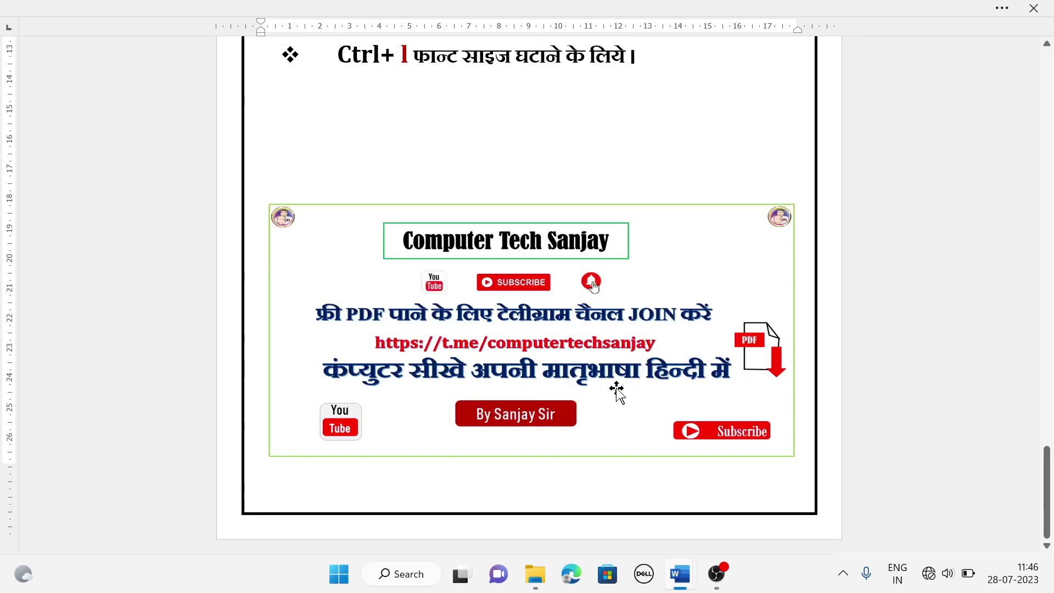
scroll(616, 388, up, 5)
scroll(616, 388, up, 5)
scroll(616, 388, up, 5)
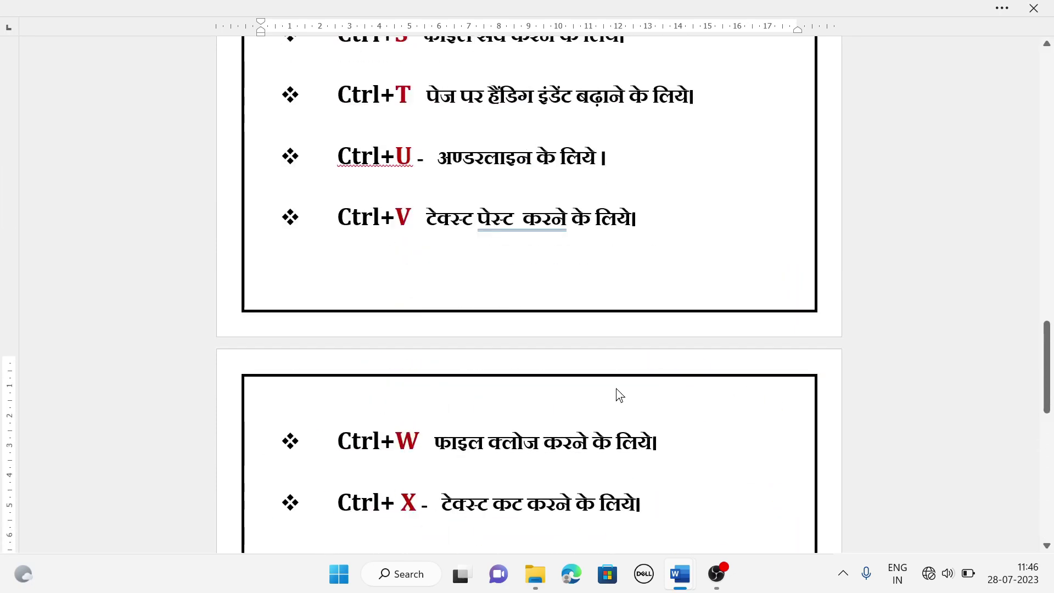
scroll(616, 388, up, 5)
scroll(616, 387, up, 5)
scroll(616, 387, up, 3)
scroll(615, 387, up, 5)
scroll(616, 388, up, 1)
scroll(423, 134, up, 2)
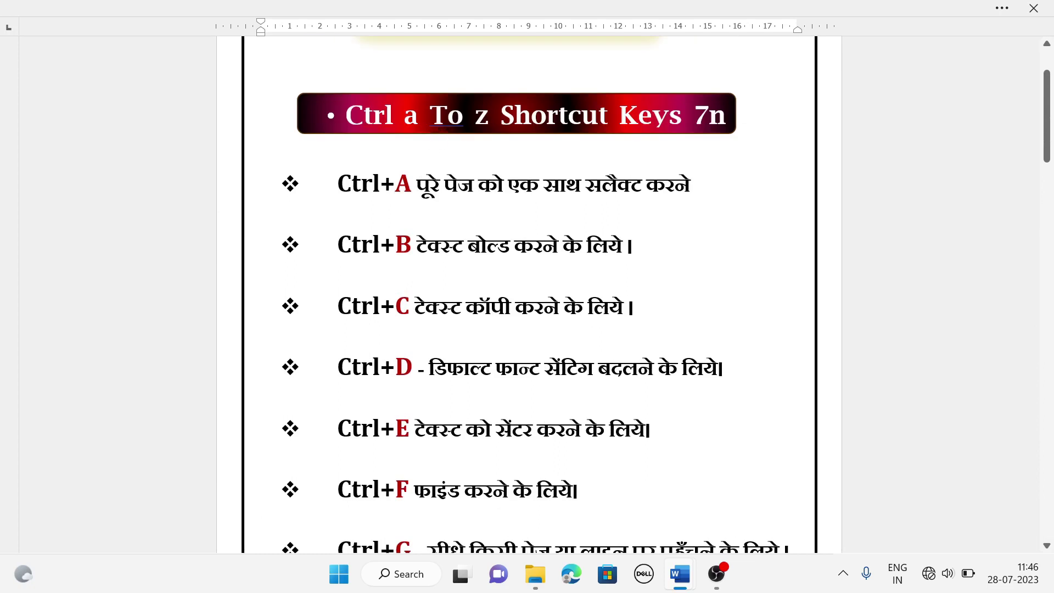
scroll(423, 134, up, 3)
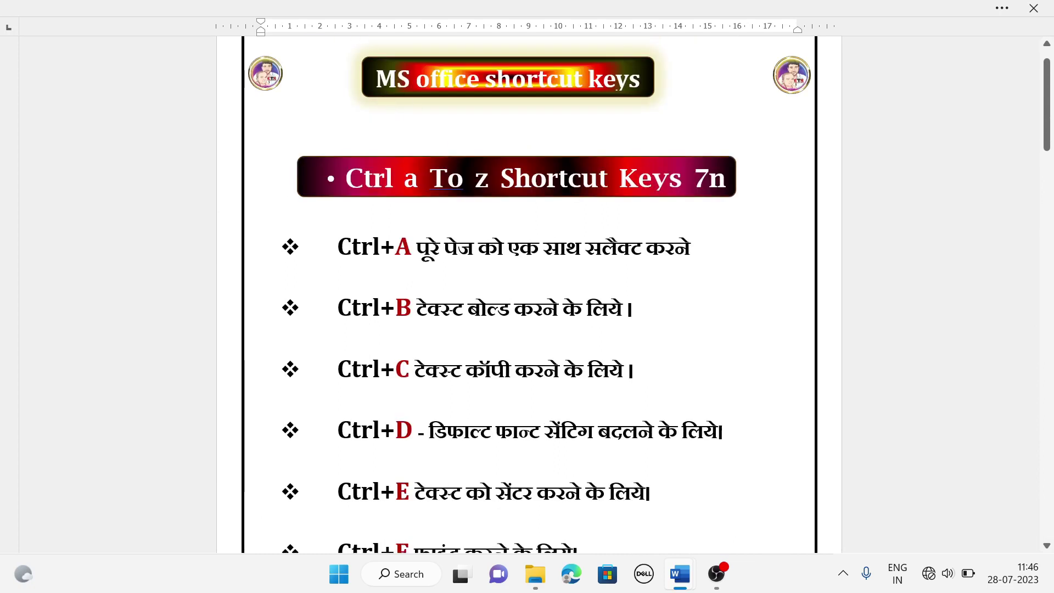